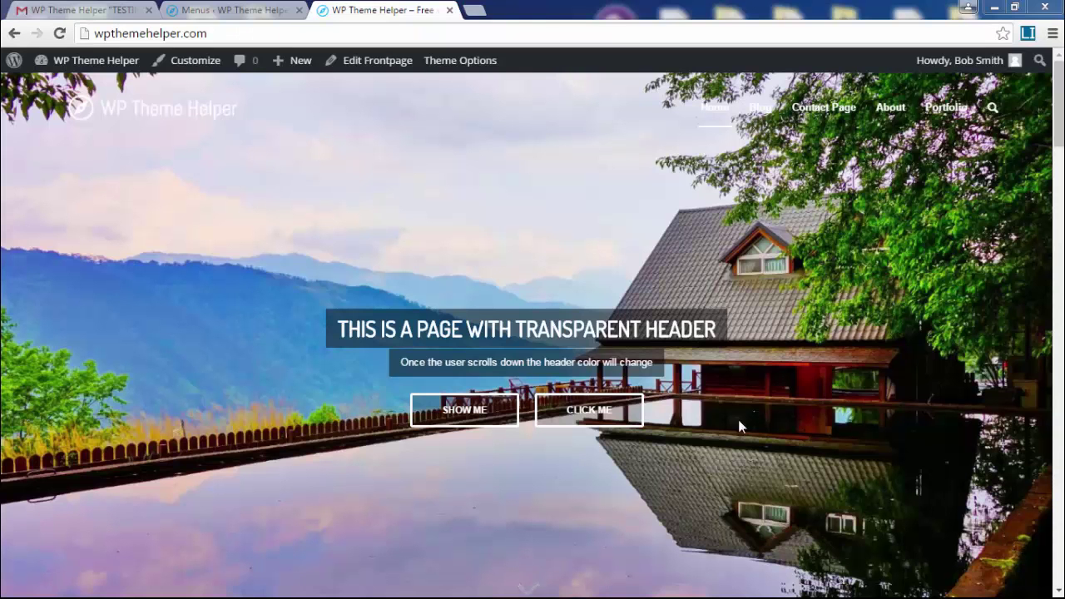
- Go from the admin bar to the dashboard and open Appearance > Widgets
left_click(79, 60)
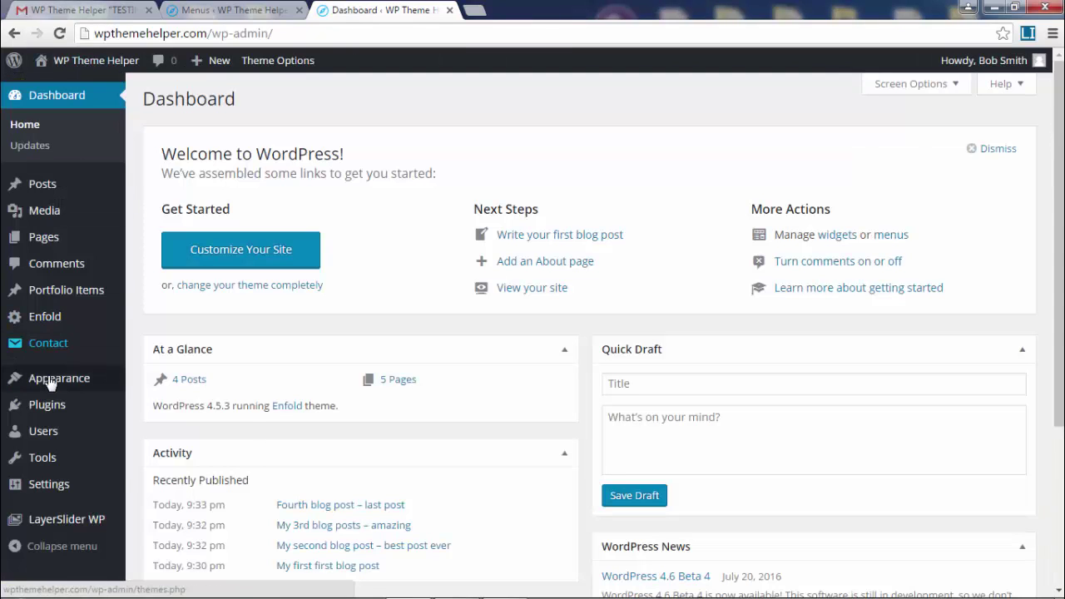
mouse_move(59, 389)
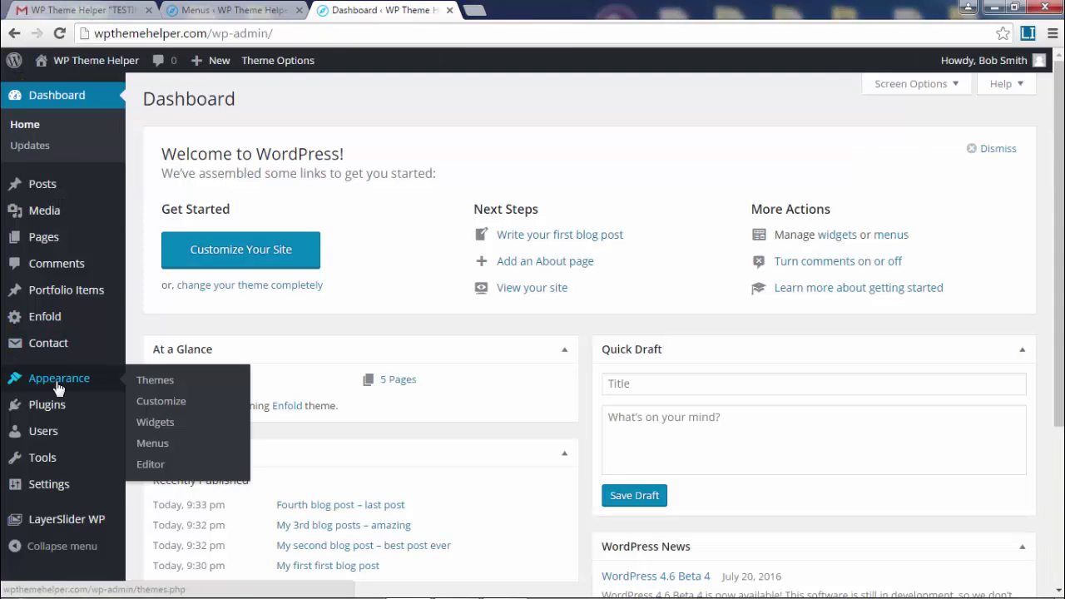
left_click(167, 424)
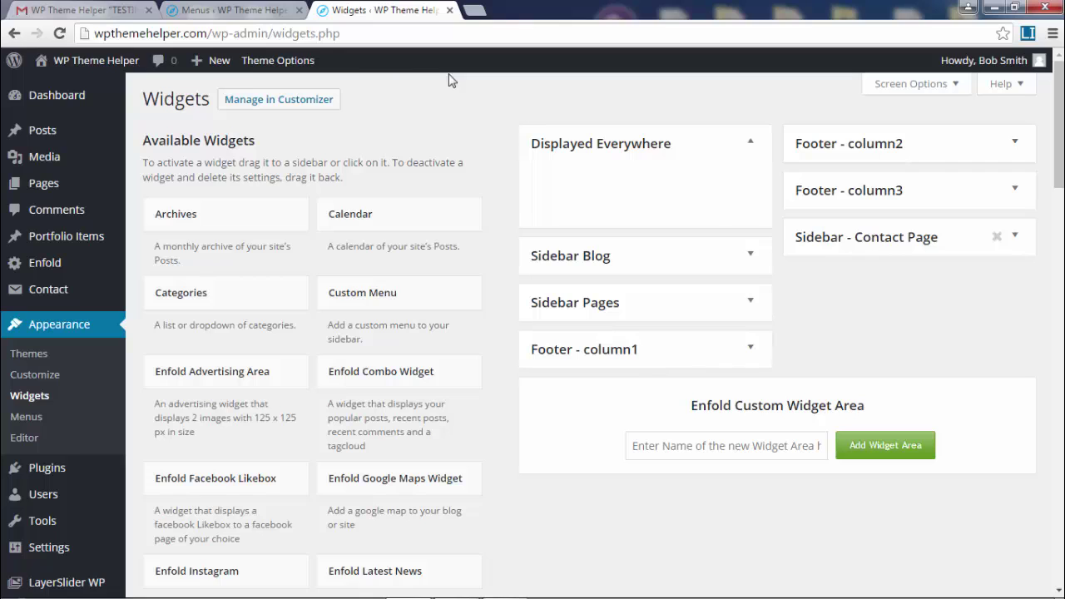
- Open Theme Options > Footer in a new browser tab
mouse_move(269, 68)
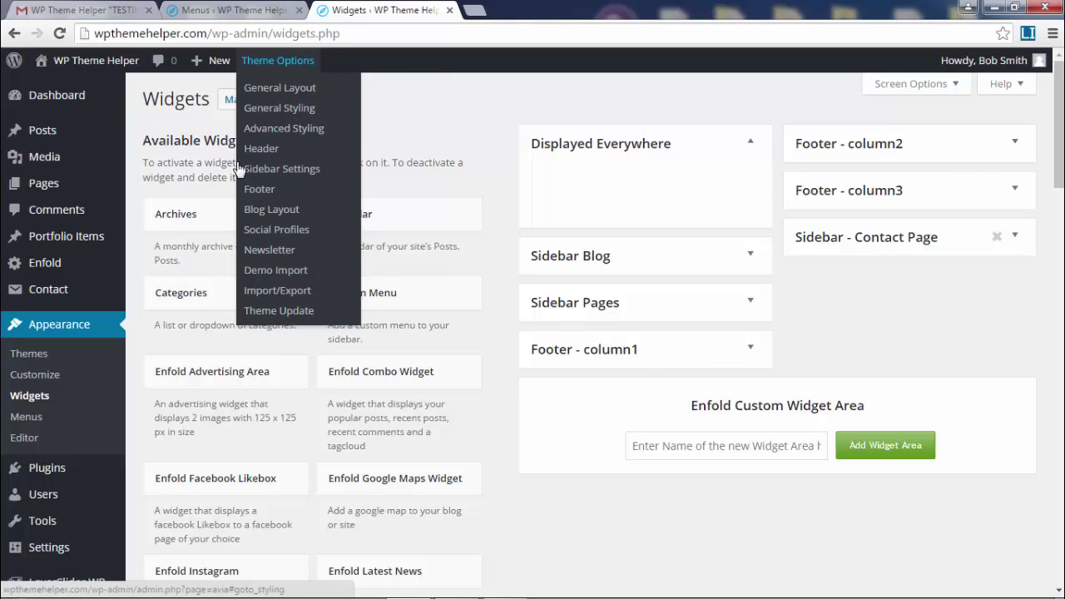
right_click(257, 196)
left_click(300, 204)
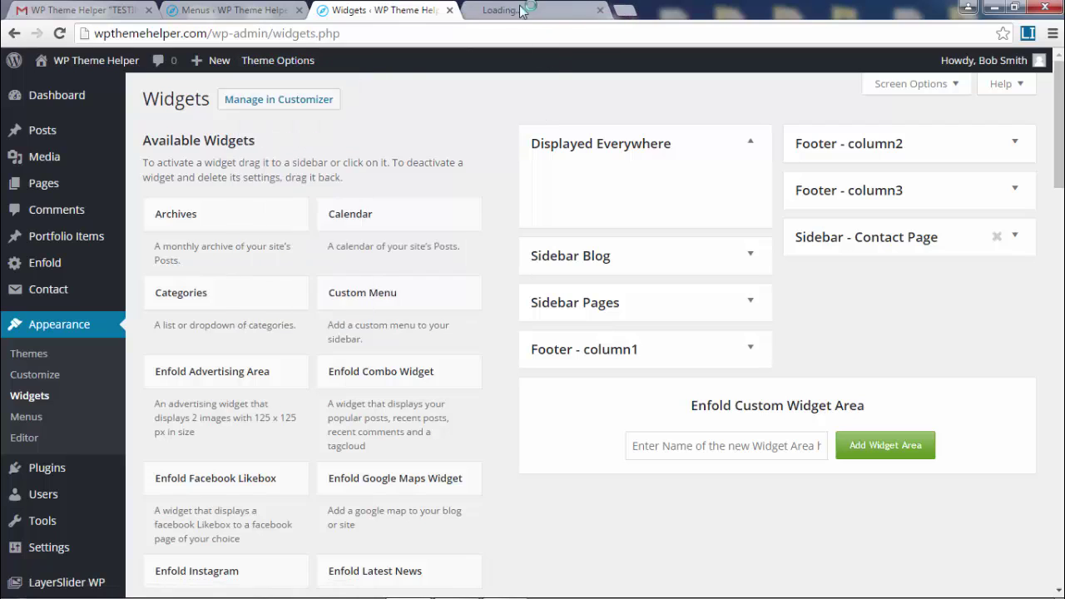
left_click(523, 10)
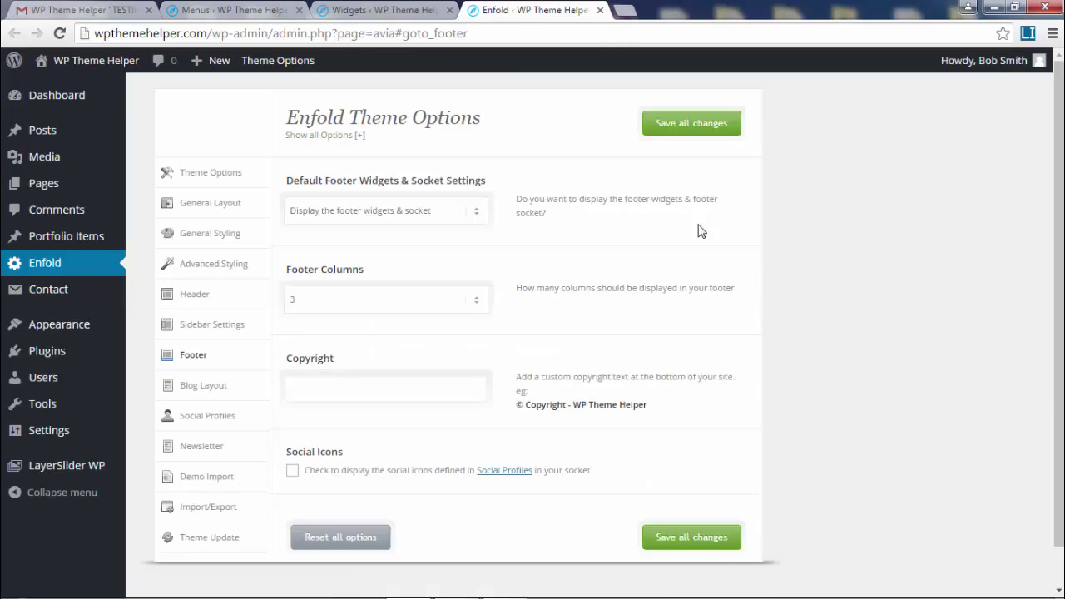
left_click(426, 301)
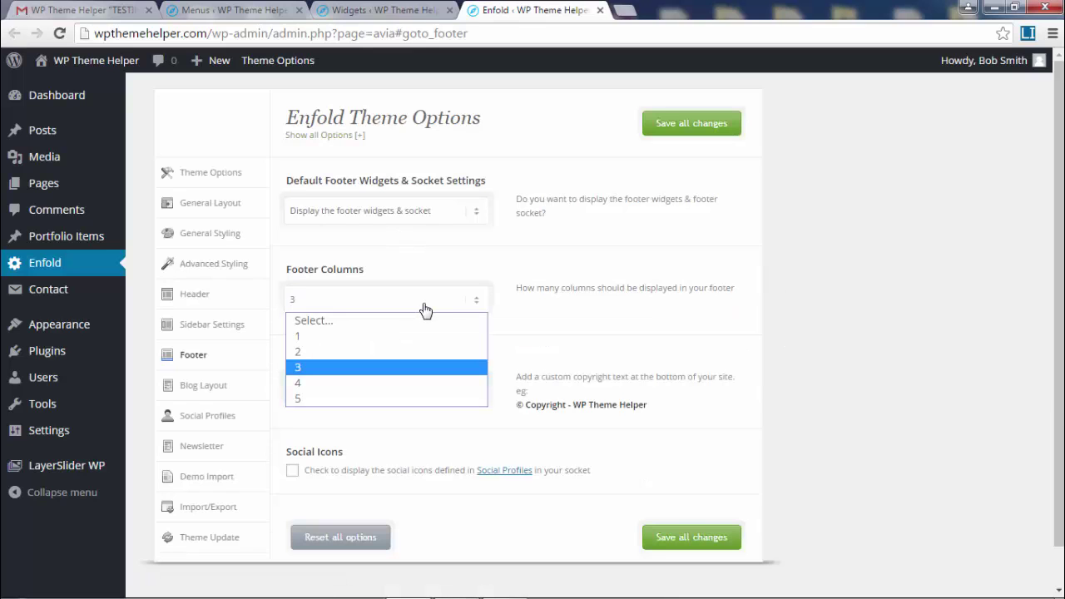
left_click(426, 309)
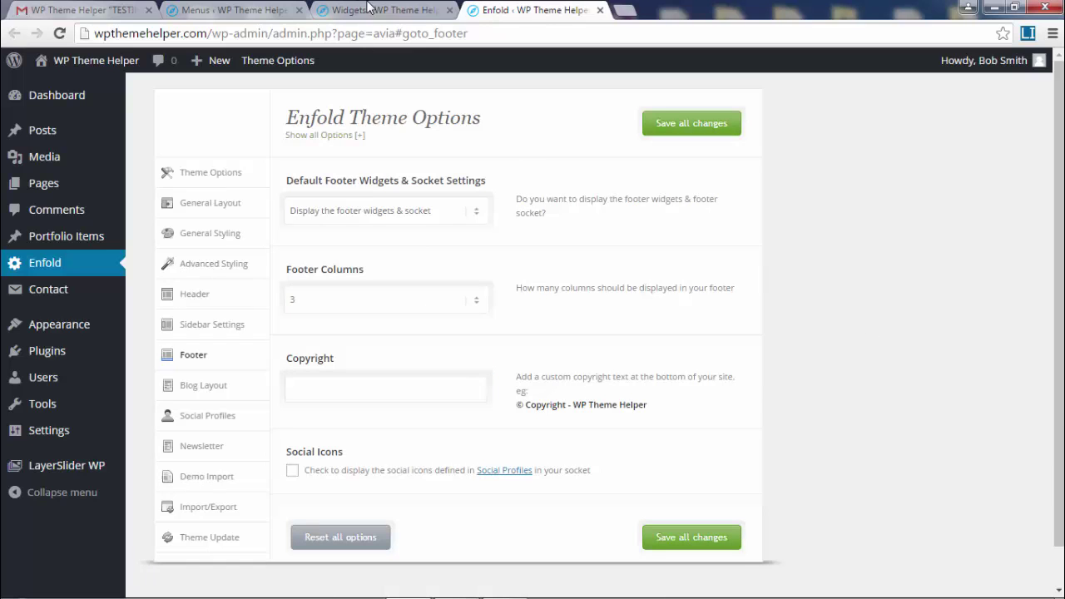
left_click(600, 10)
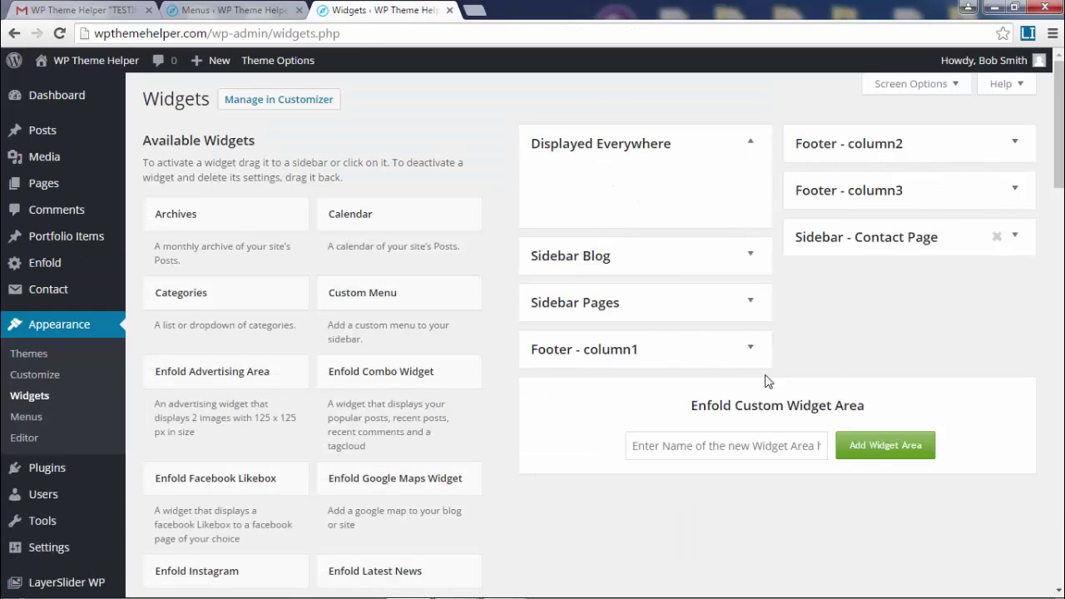
- Expand the Footer - column1 widget area and open Visit Site in a new tab
scroll(816, 357, "down", 2)
left_click(754, 253)
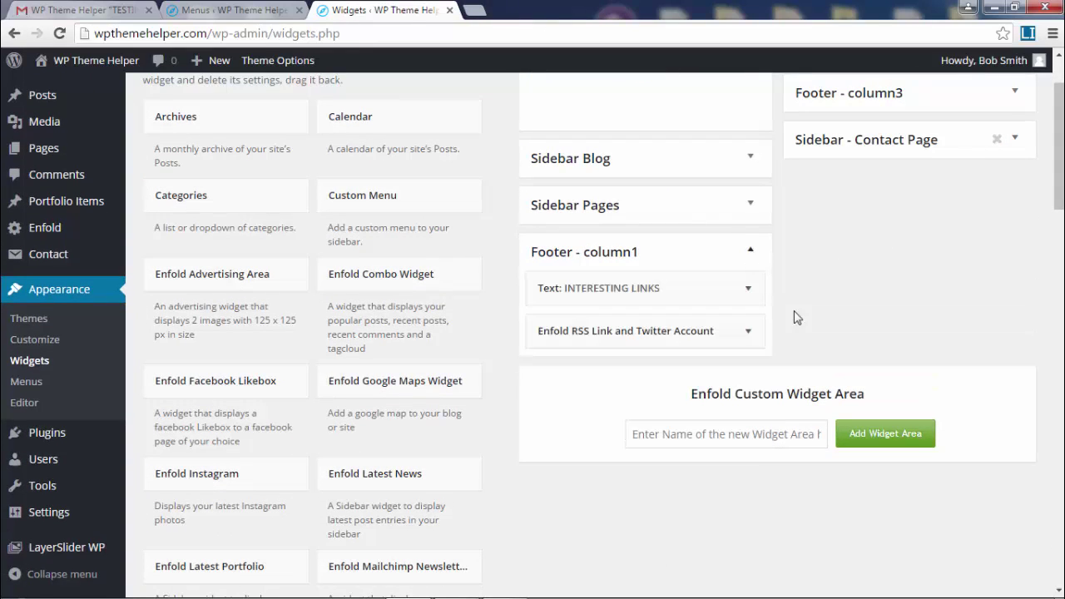
mouse_move(87, 60)
right_click(54, 90)
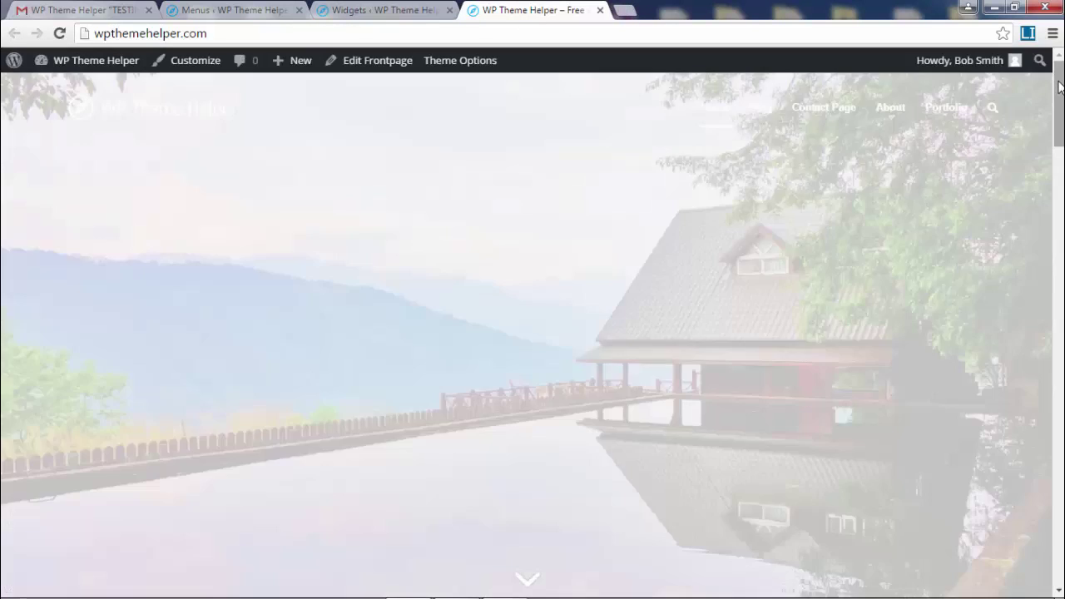
- Inspect the live footer's Interesting Links, Latest News and Categories columns
scroll(1059, 137, "down", 15)
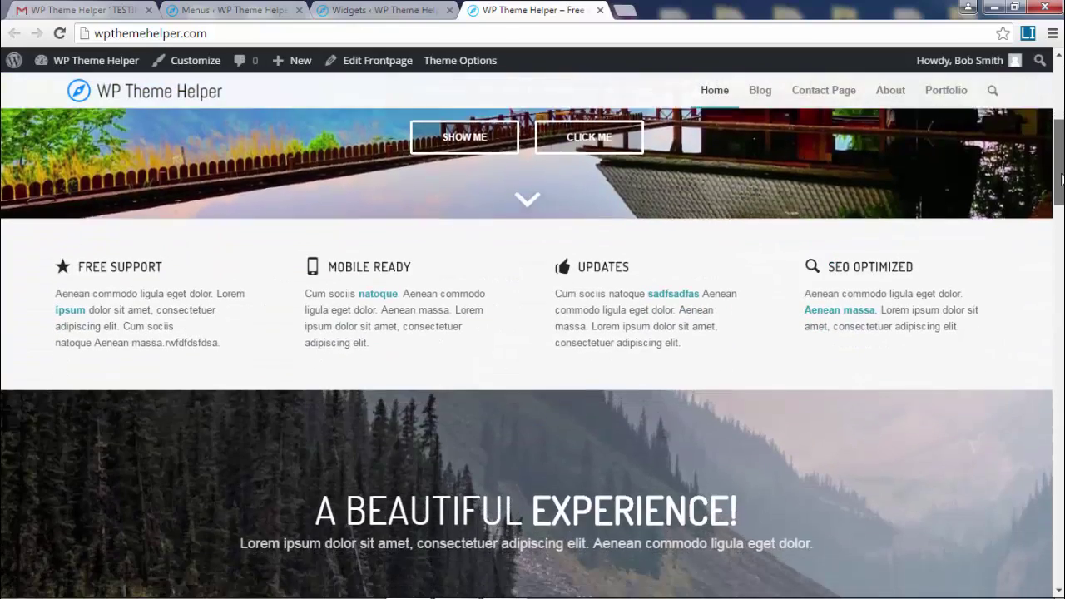
scroll(858, 283, "down", 2)
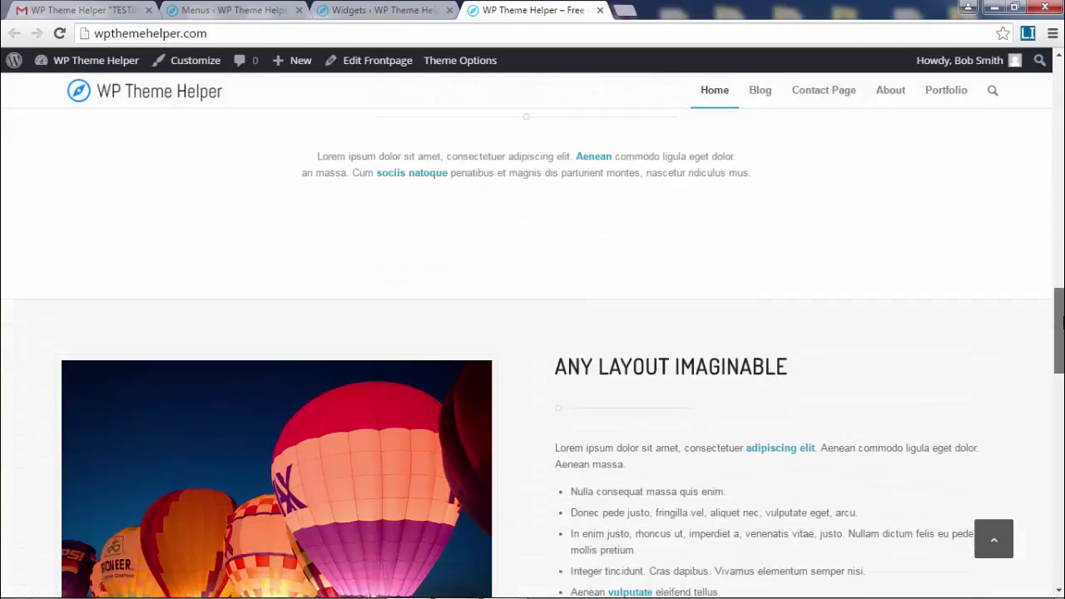
scroll(858, 282, "up", 5)
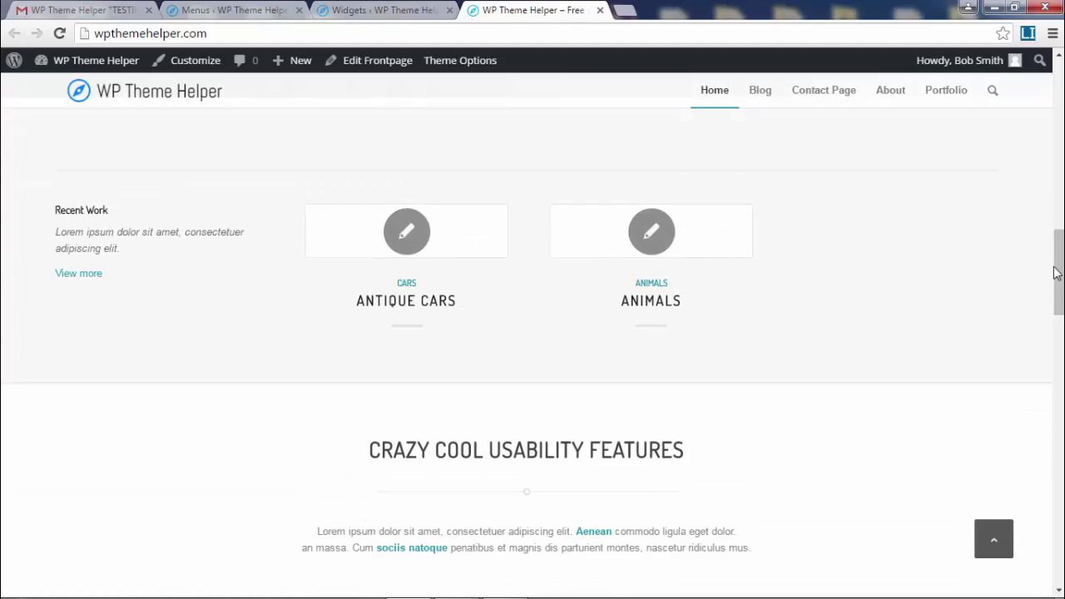
scroll(533, 333, "down", 15)
scroll(589, 380, "down", 6)
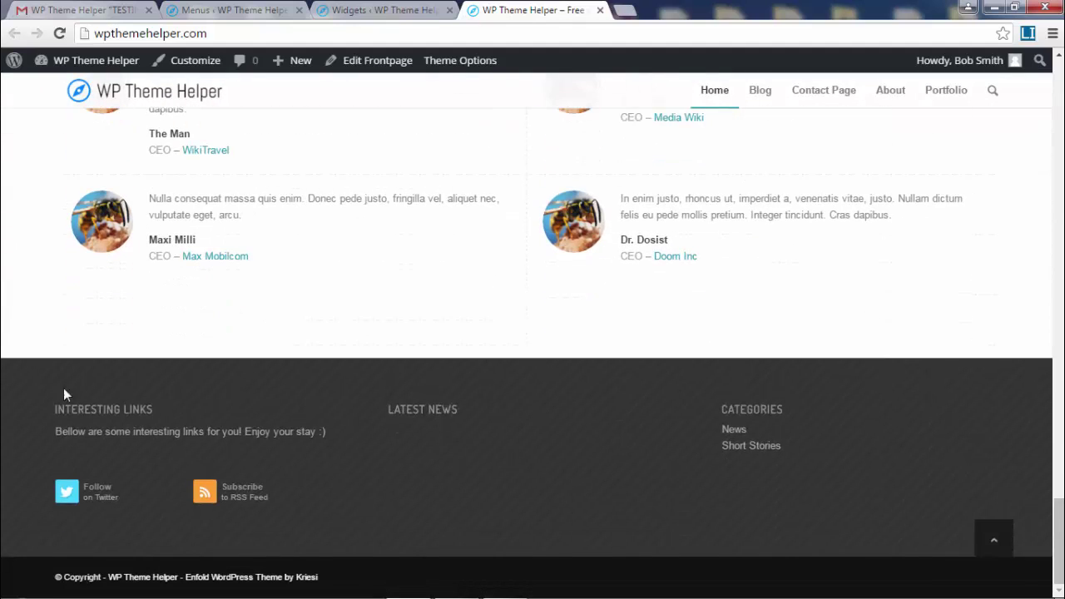
left_click_drag(64, 388, 2, 315)
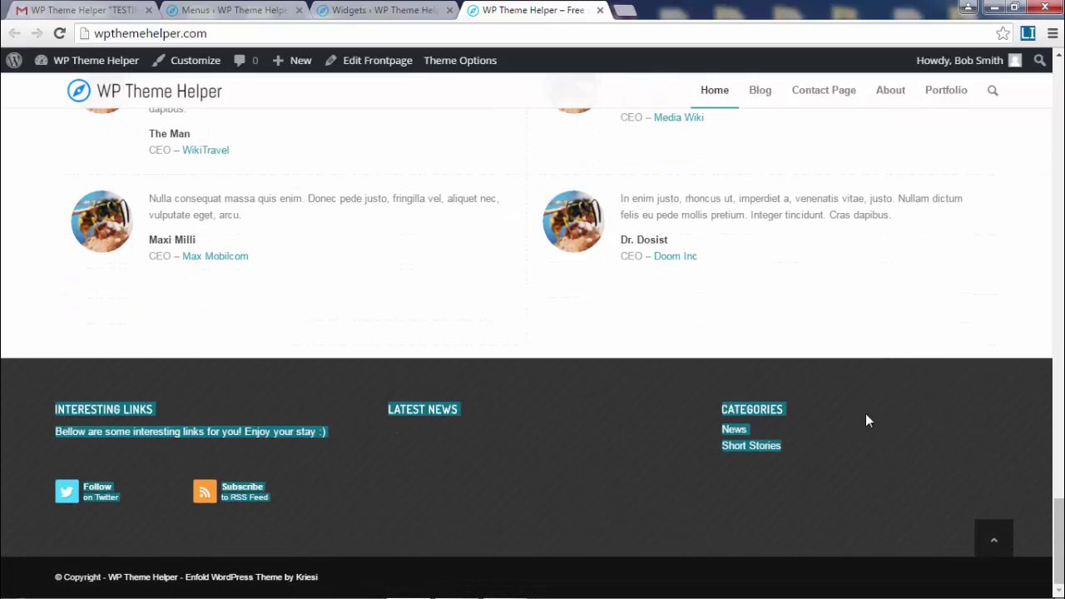
left_click(638, 442)
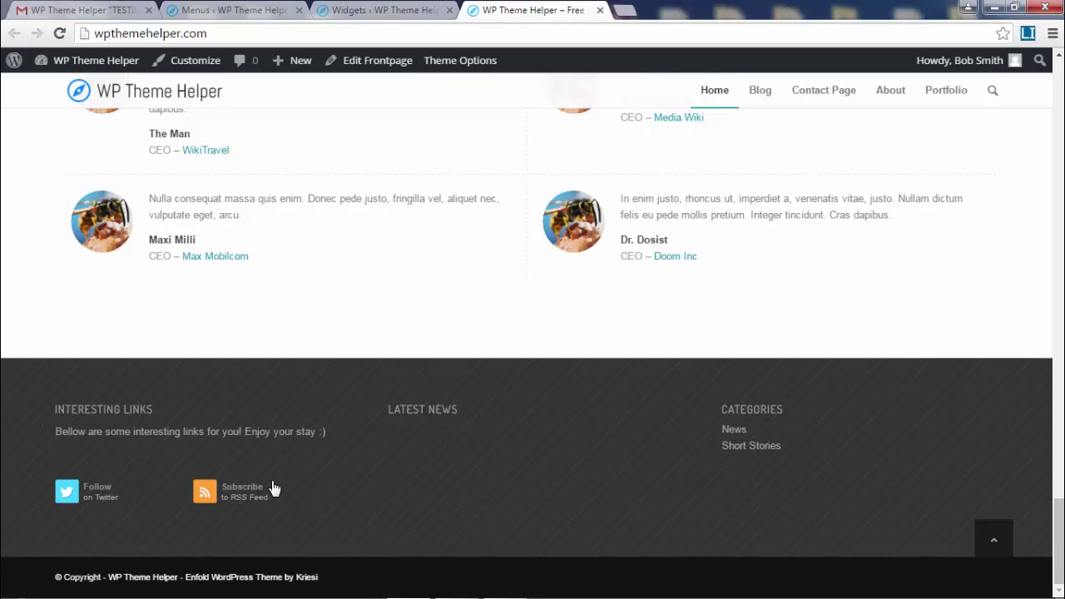
- Remove the Interesting Links text widget and add Enfold Latest News to Footer - column1
left_click(400, 10)
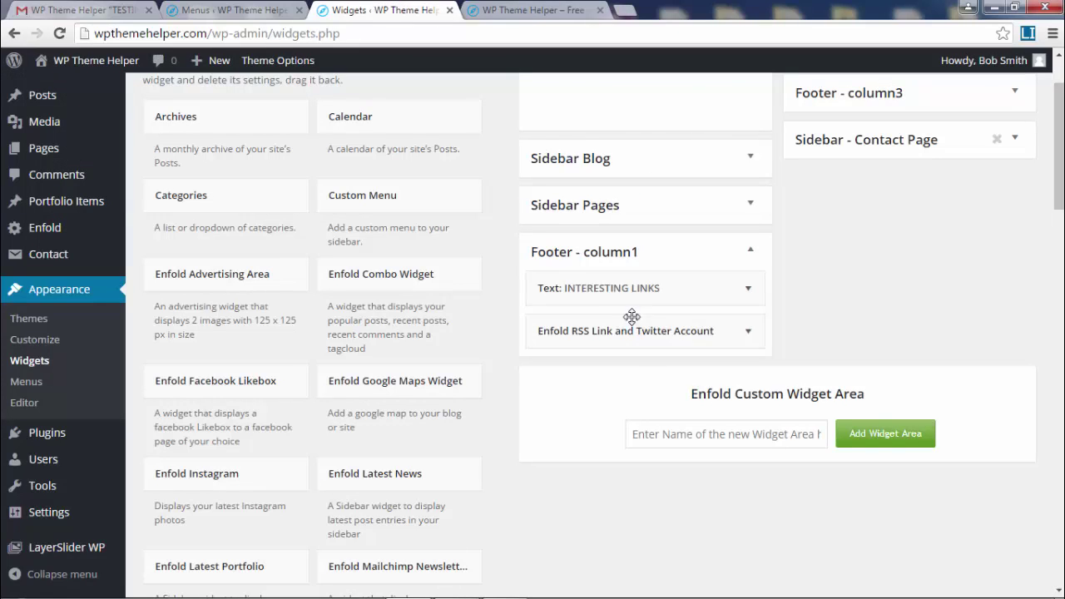
left_click_drag(641, 291, 322, 285)
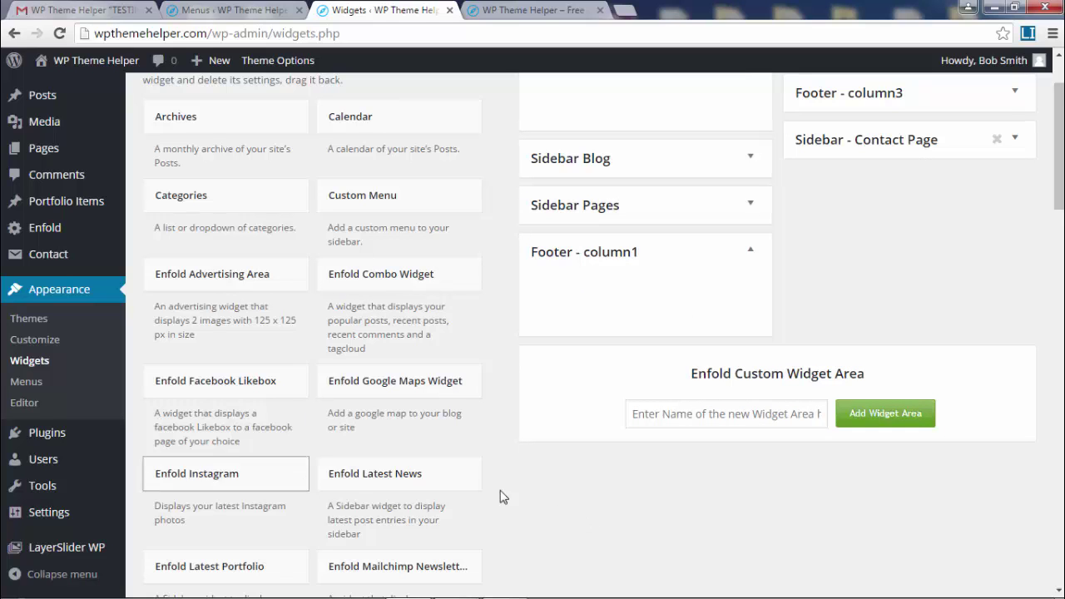
scroll(621, 452, "down", 1)
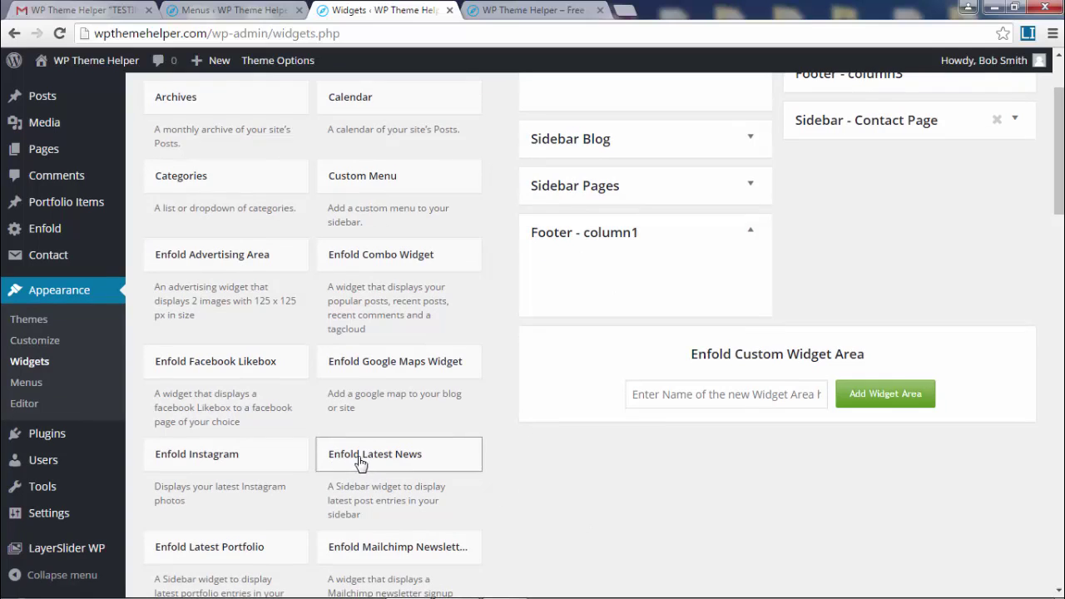
left_click_drag(359, 462, 594, 273)
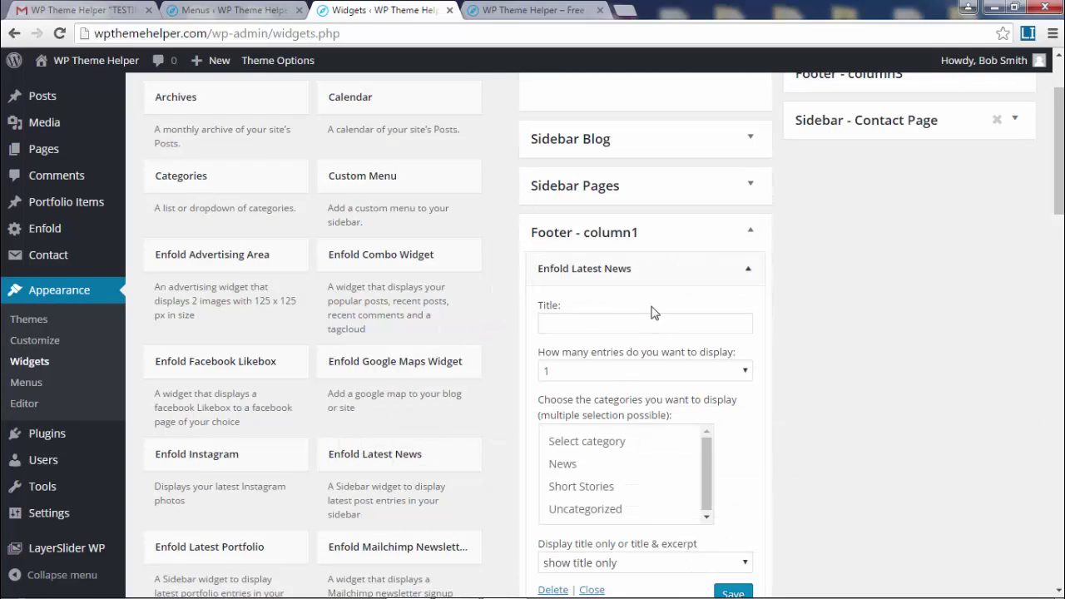
- Save the Latest News widget as 'Recent Blog Post' with 10 entries from News, Short Stories and Uncategorized
left_click(580, 326)
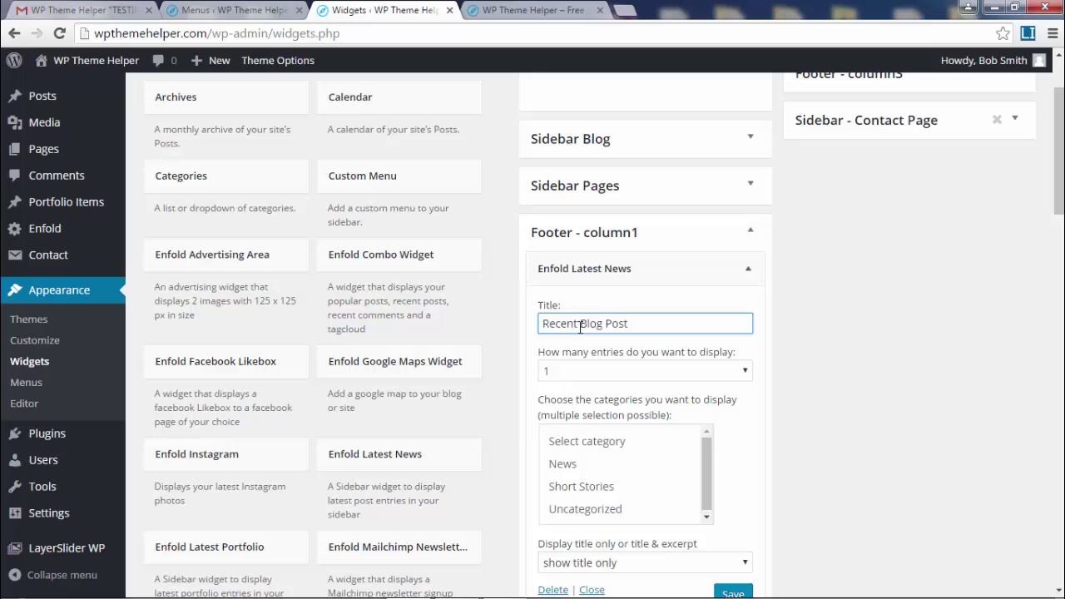
scroll(601, 319, "down", 1)
left_click(640, 277)
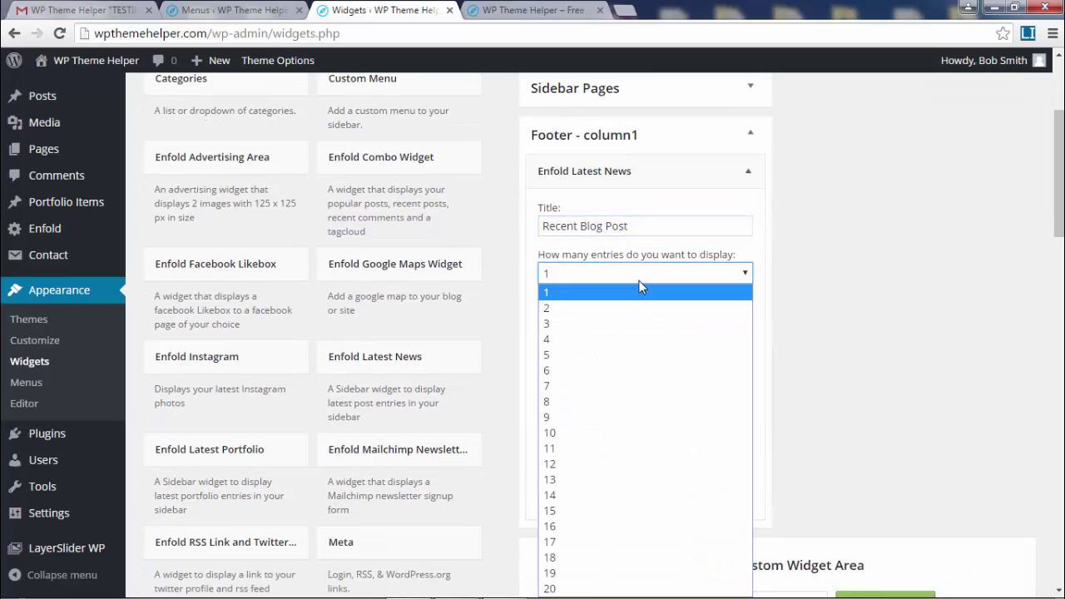
left_click(637, 433)
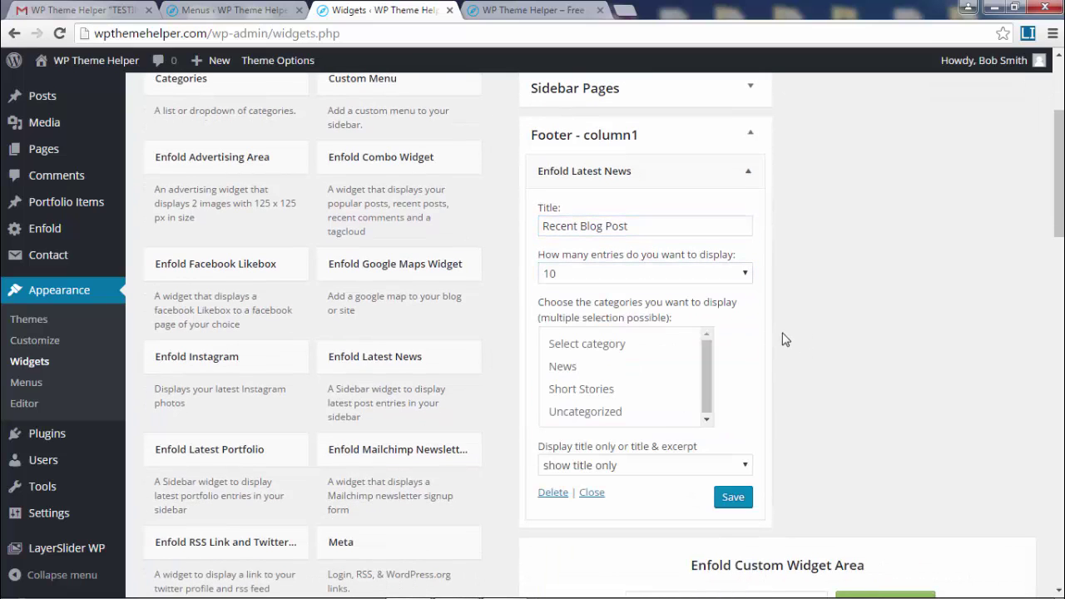
scroll(732, 331, "down", 1)
left_click_drag(574, 289, 586, 335)
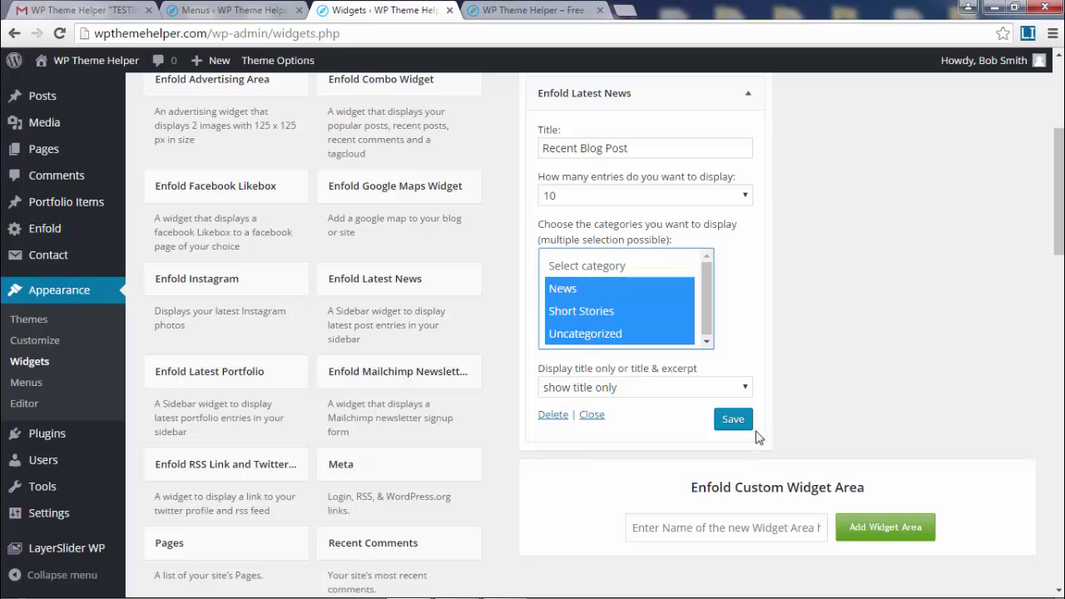
left_click(731, 422)
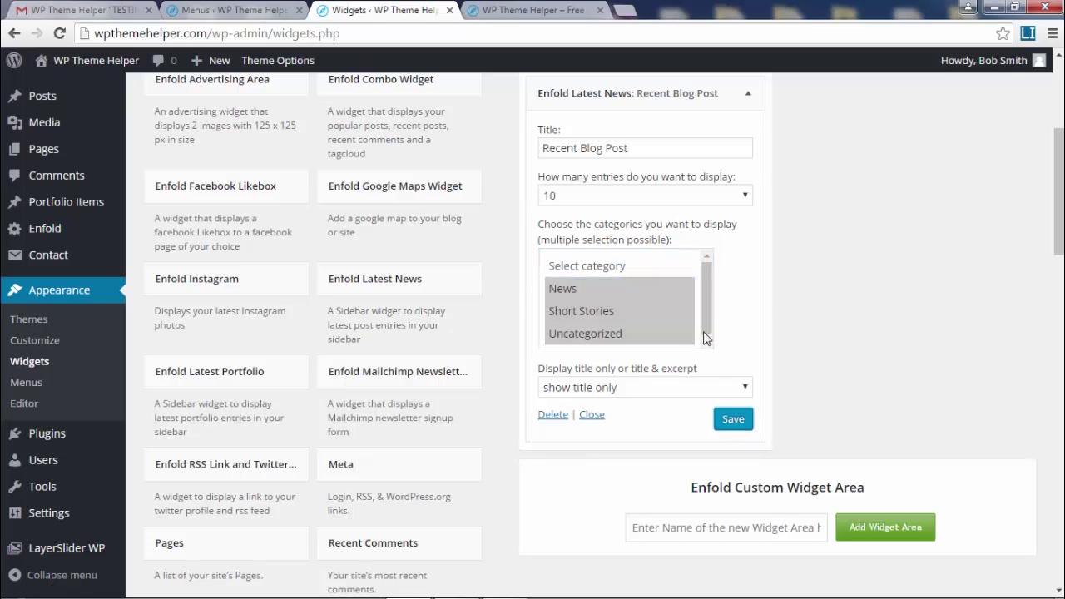
left_click(539, 10)
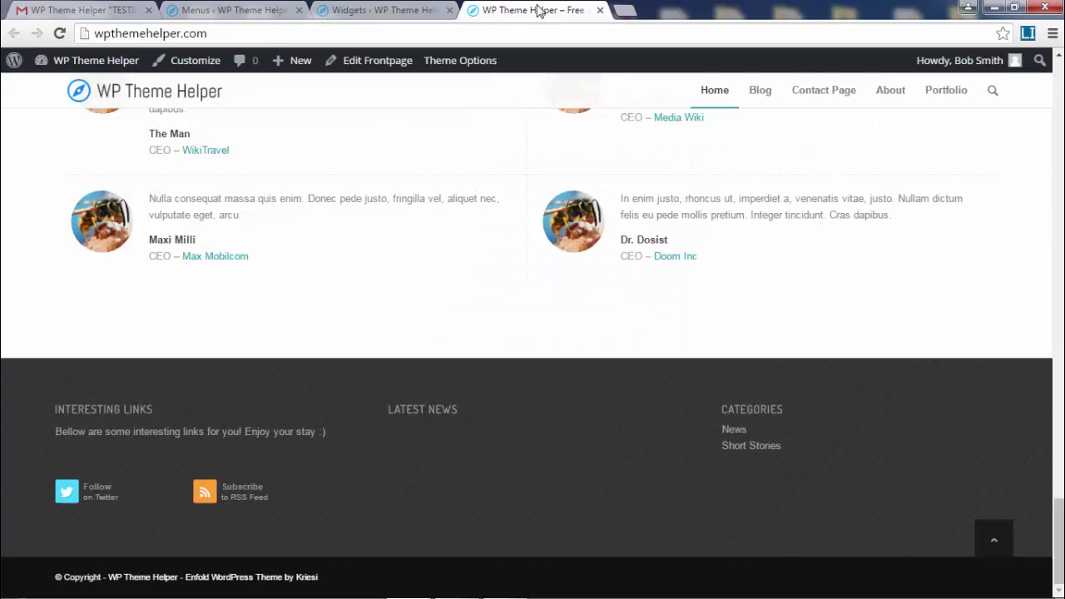
- Reload the live site, check the four-post Recent Blog Post list, and open the first post's photo
left_click(60, 34)
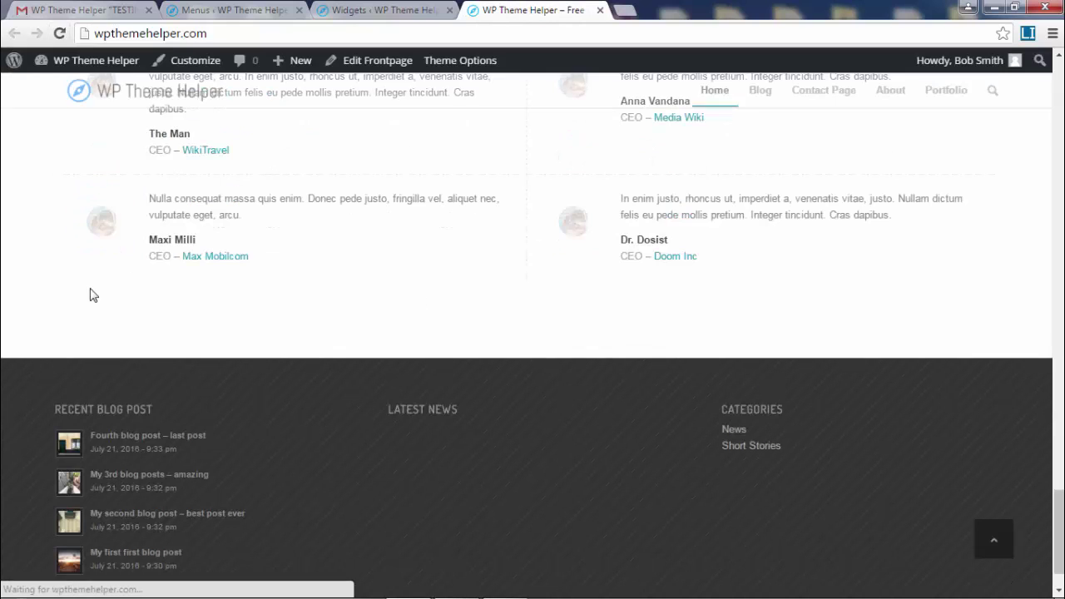
left_click_drag(55, 336, 236, 508)
left_click(236, 508)
left_click(425, 300)
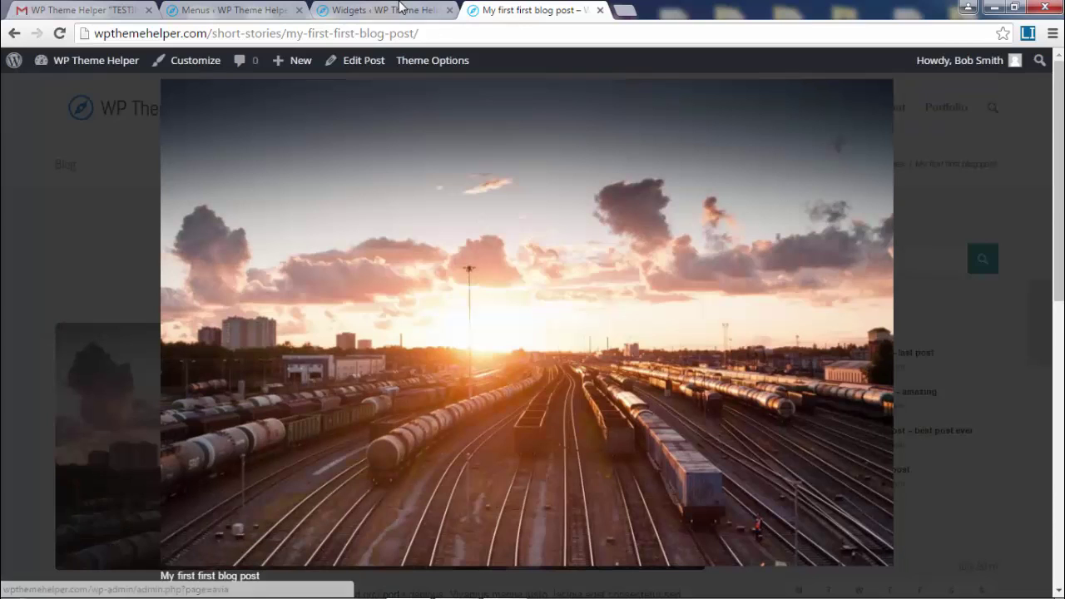
left_click(974, 118)
scroll(644, 344, "down", 1)
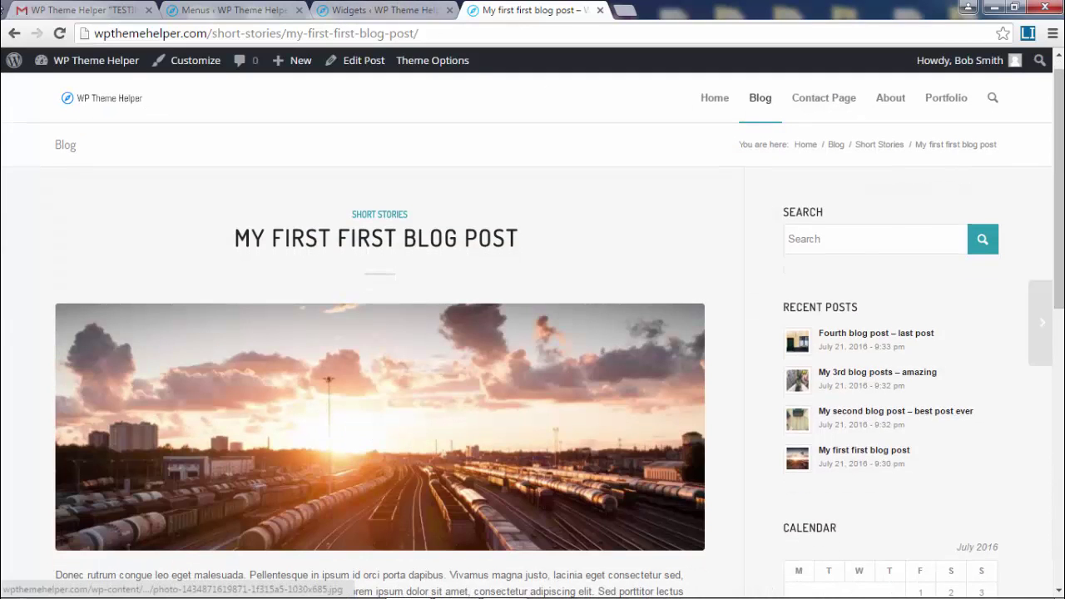
left_click(13, 33)
- Collapse the Footer - column1 widget settings and expand Footer - column2
left_click(396, 10)
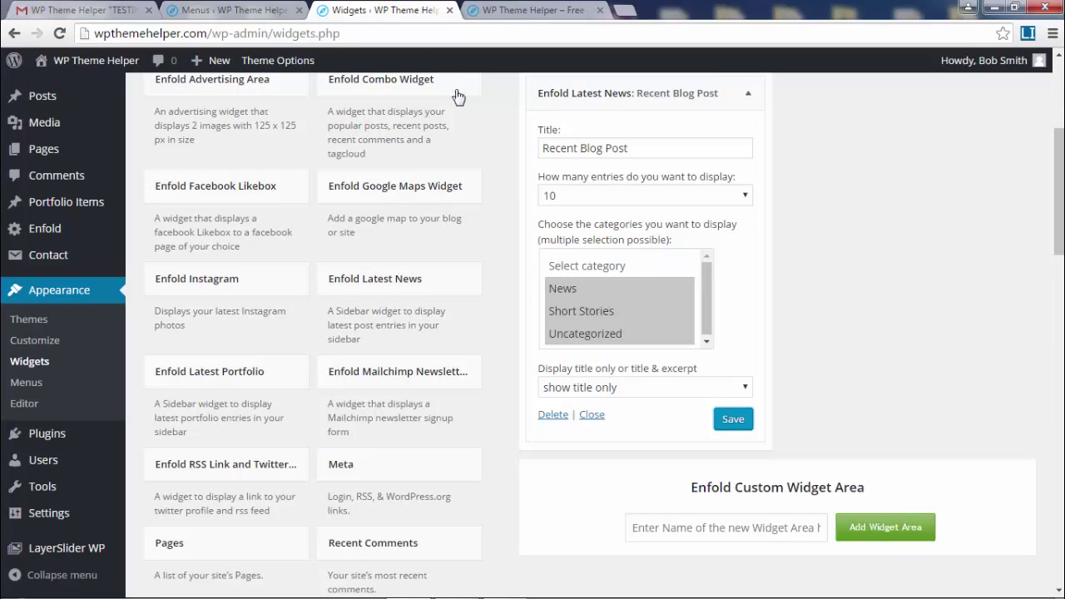
scroll(987, 231, "up", 3)
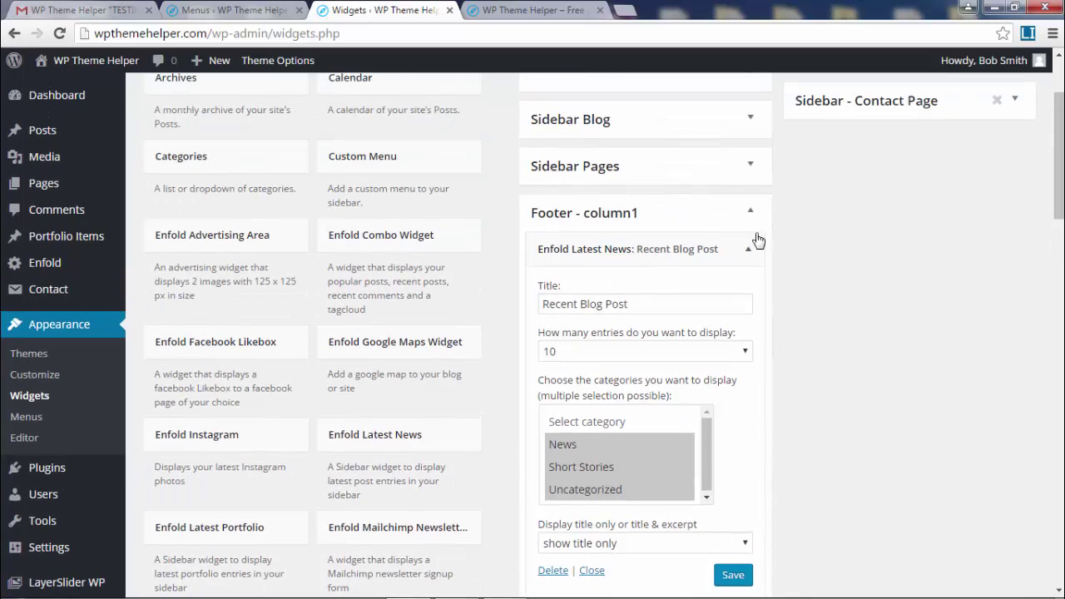
left_click(749, 253)
scroll(887, 288, "up", 3)
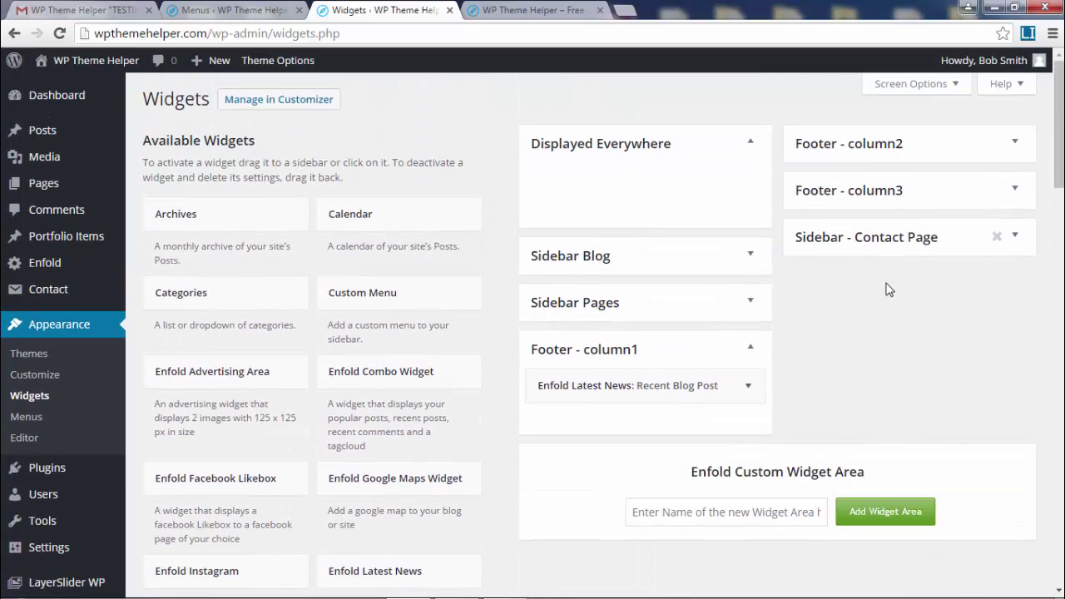
left_click(1017, 146)
scroll(428, 297, "down", 2)
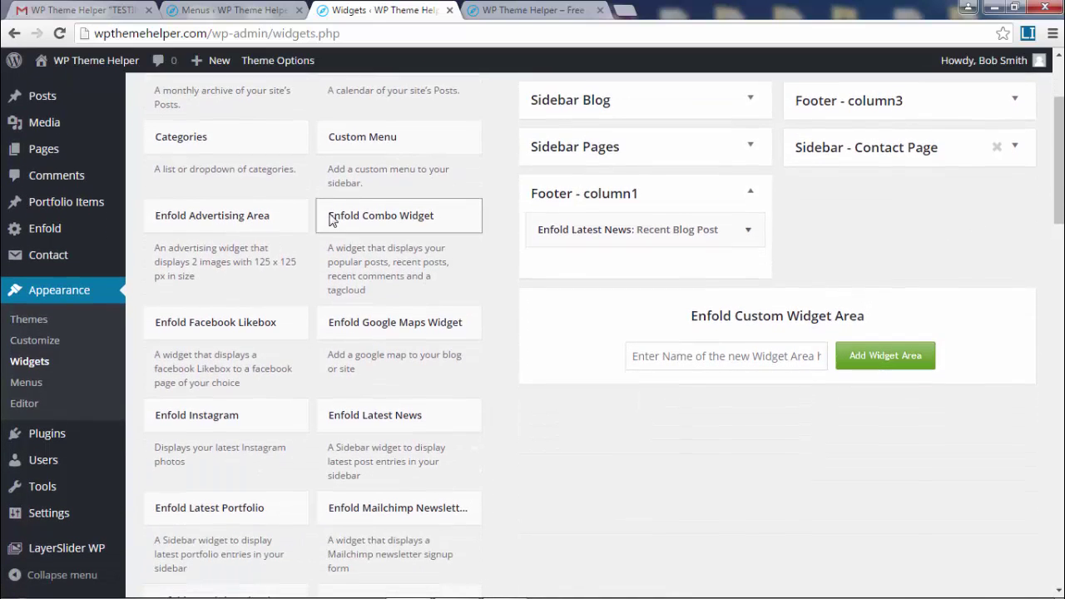
scroll(208, 316, "down", 1)
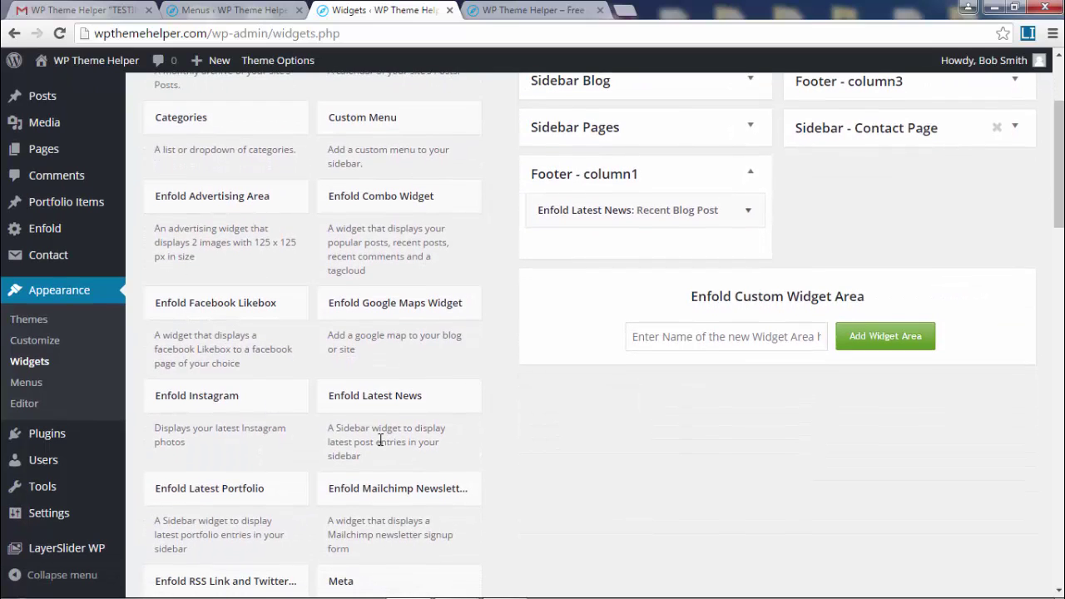
- Find Enfold Facebook Likebox by searching 'face' and add it to Footer - column2
key("ctrl+f")
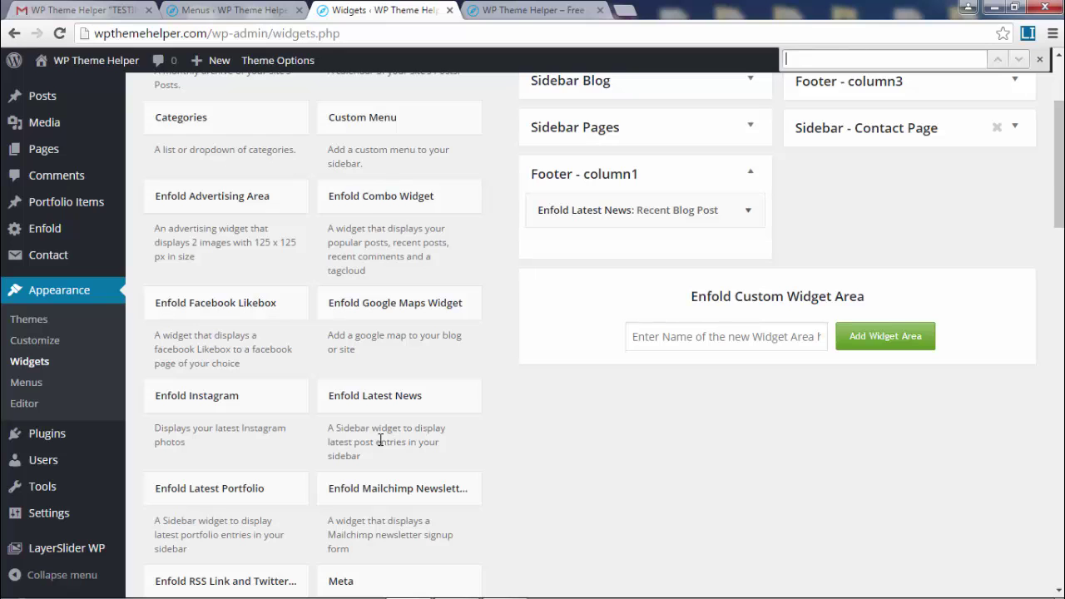
type("face")
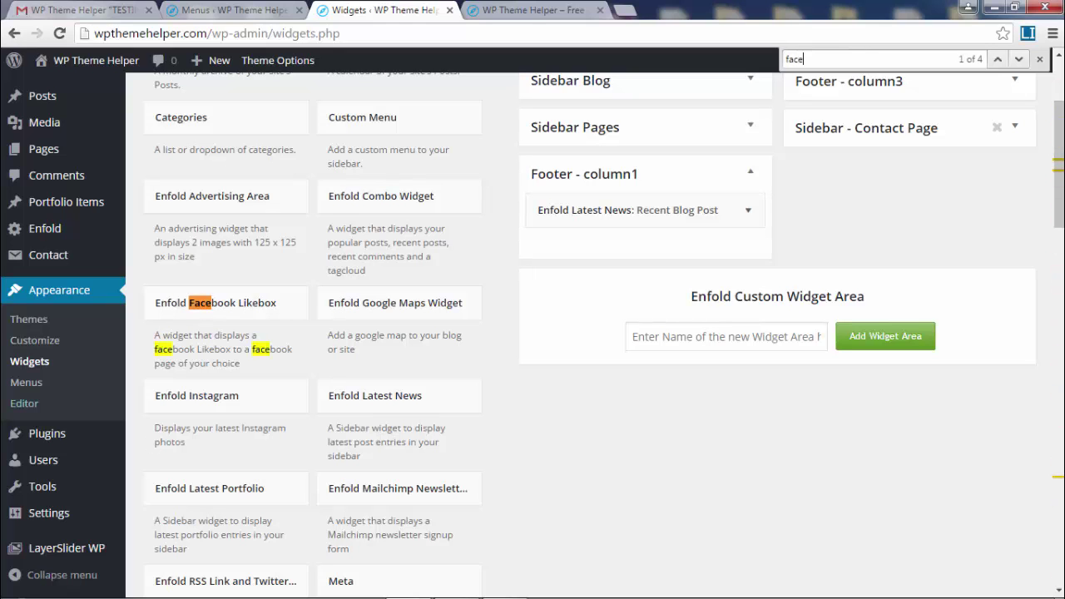
scroll(277, 307, "up", 2)
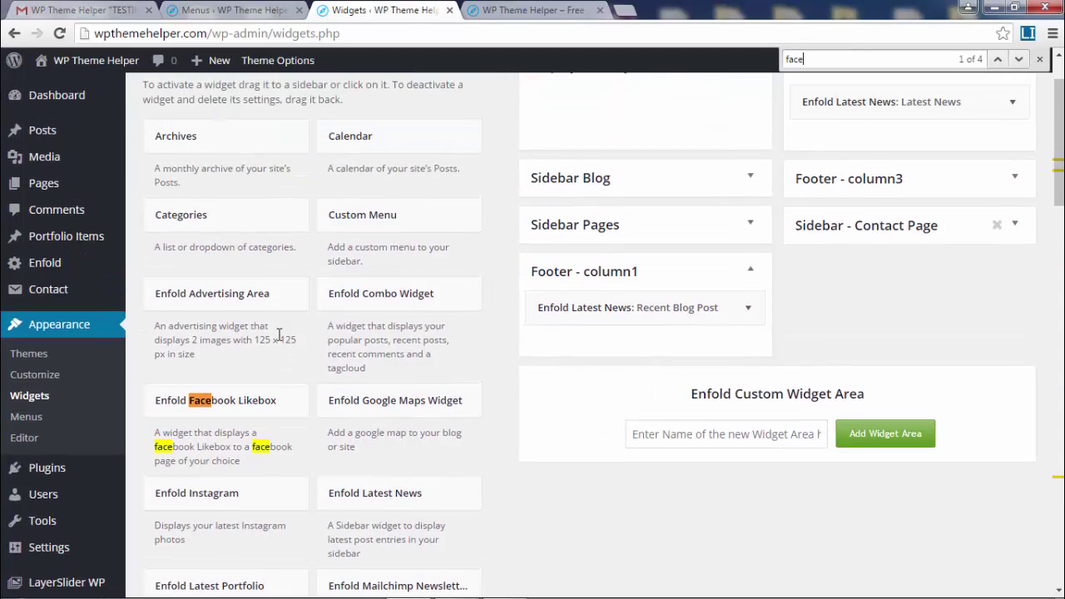
scroll(278, 334, "down", 1)
left_click(278, 331)
scroll(255, 408, "down", 1)
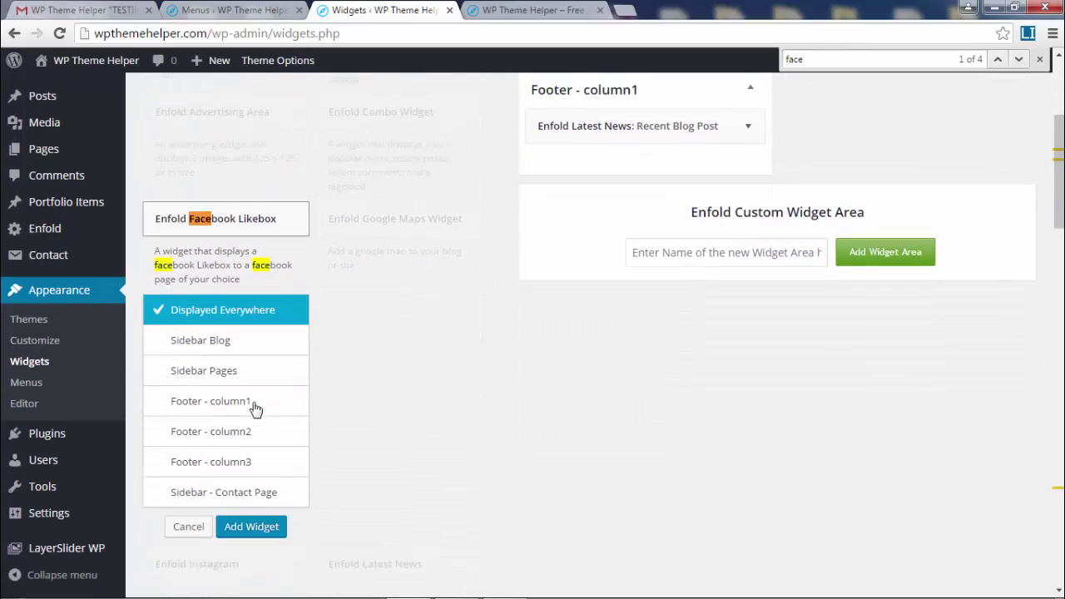
left_click(247, 421)
left_click(254, 514)
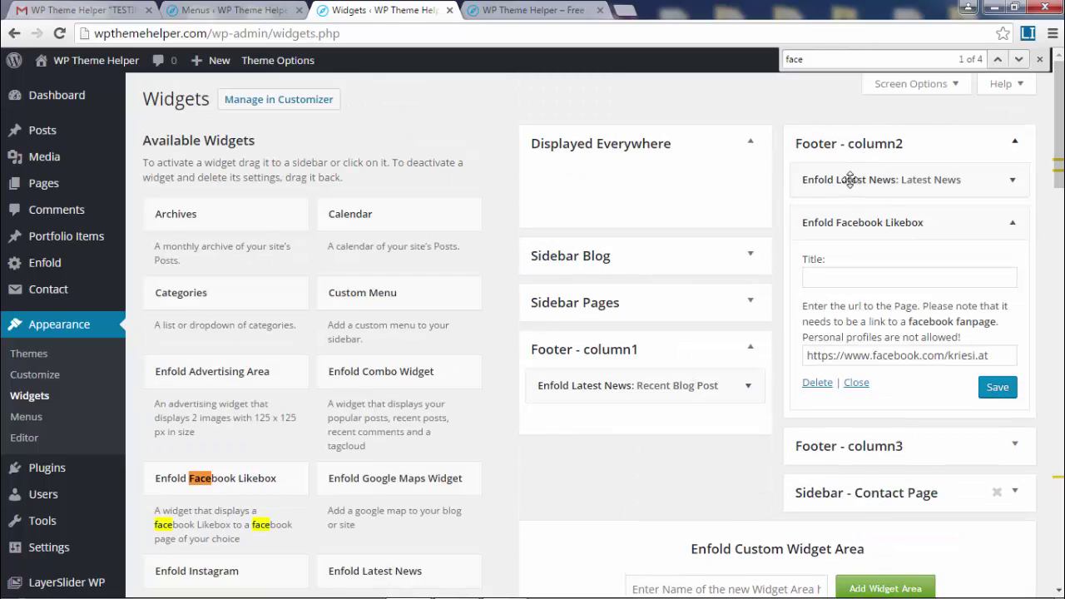
- Remove Latest News from Footer - column2 and save the Likebox titled 'Facebook Page' with the default fanpage URL
left_click_drag(887, 177, 274, 176)
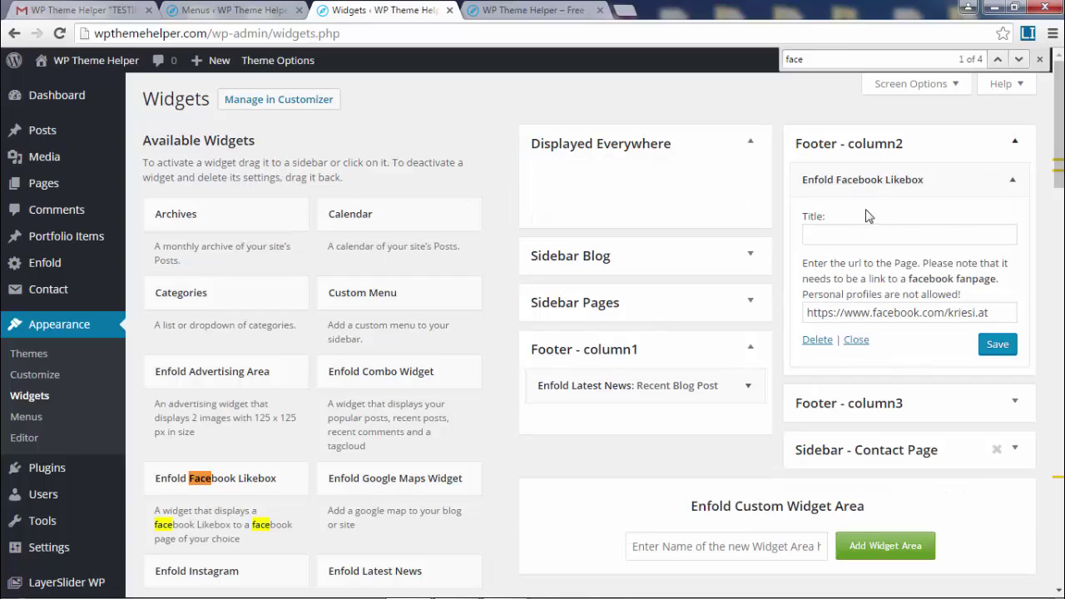
left_click(891, 232)
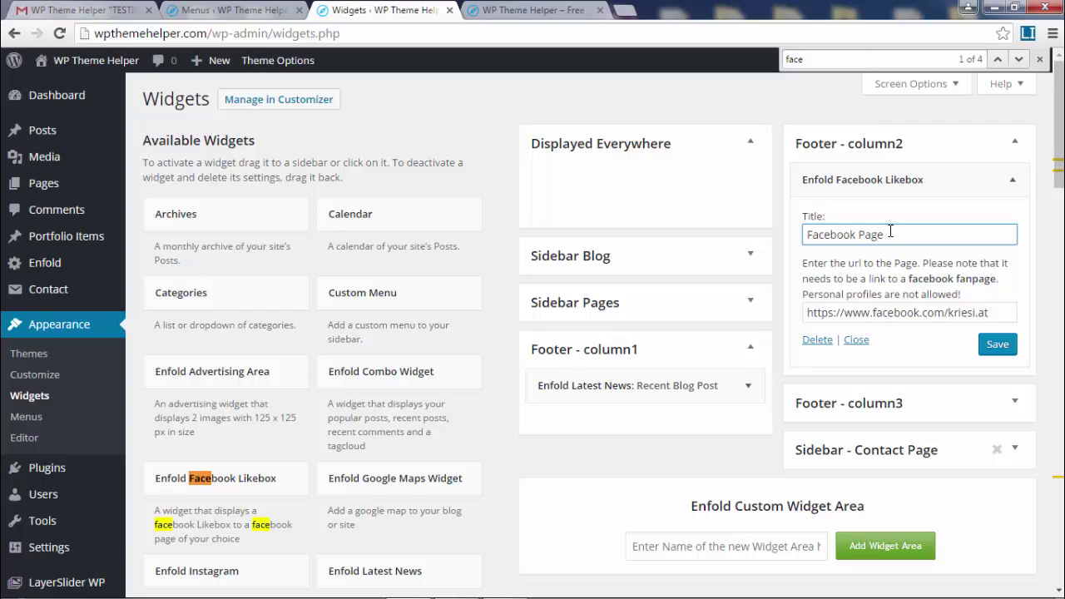
left_click_drag(808, 313, 1027, 309)
left_click(1007, 346)
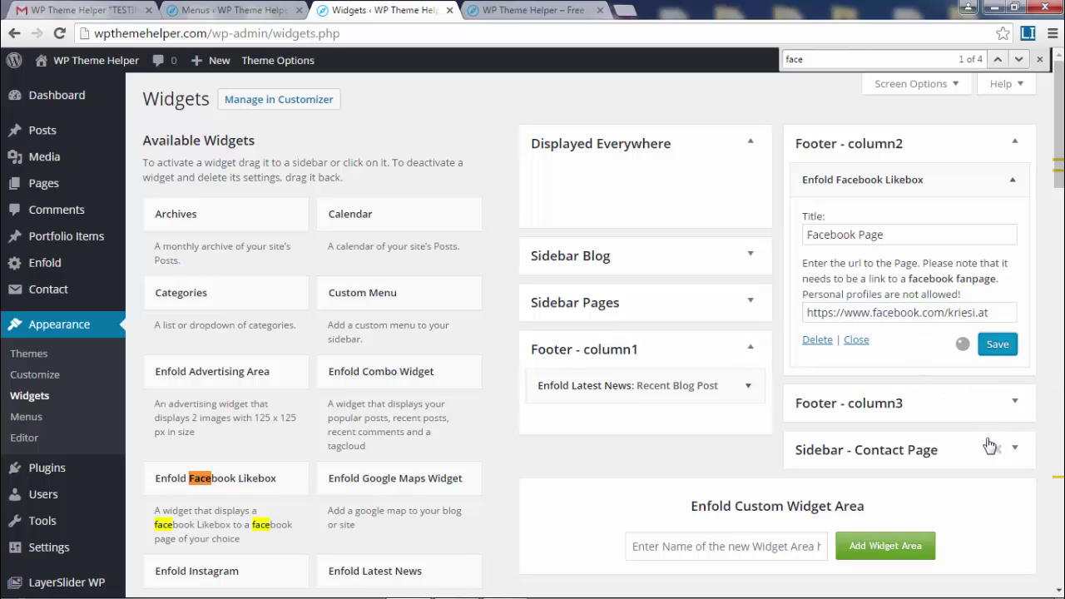
- Check the live footer's Recent Blog Post, Facebook Page and Categories columns
left_click(532, 10)
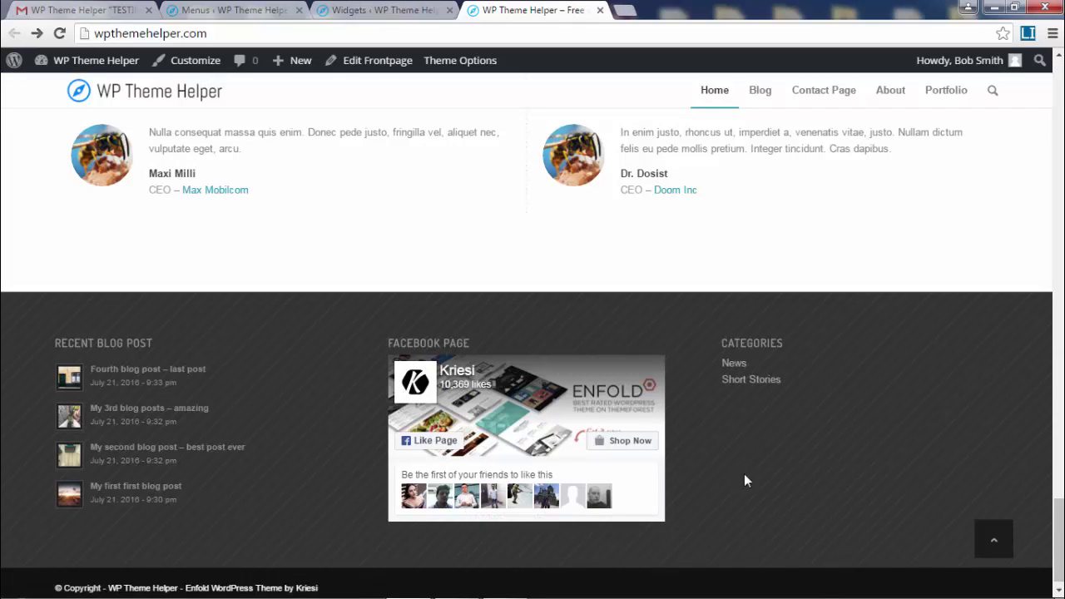
left_click_drag(732, 330, 778, 385)
left_click(813, 427)
- Go to Plugins > Add New in the admin area
left_click(385, 11)
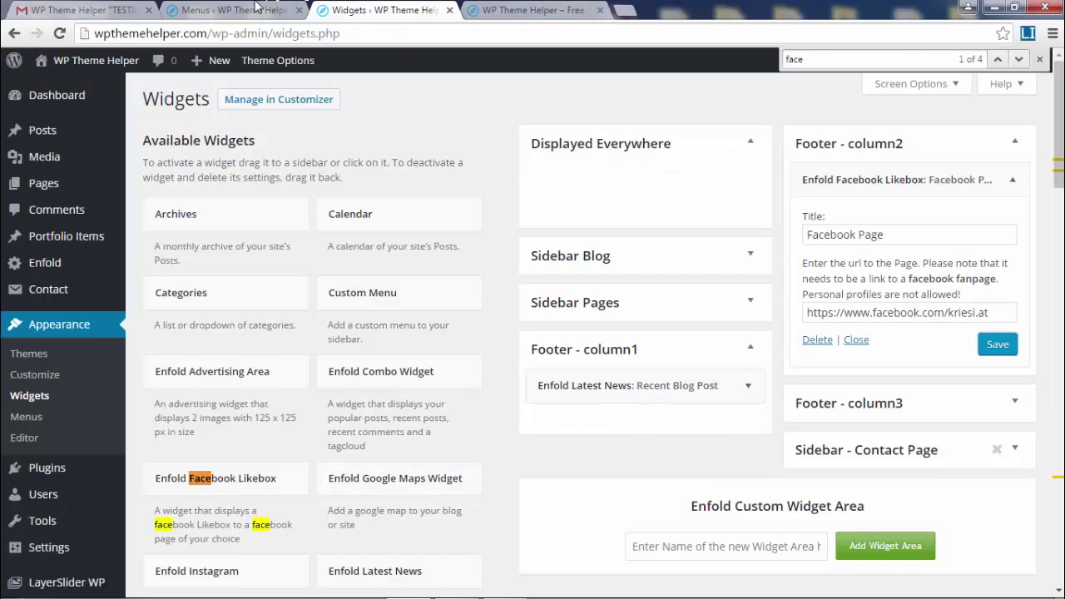
left_click(46, 470)
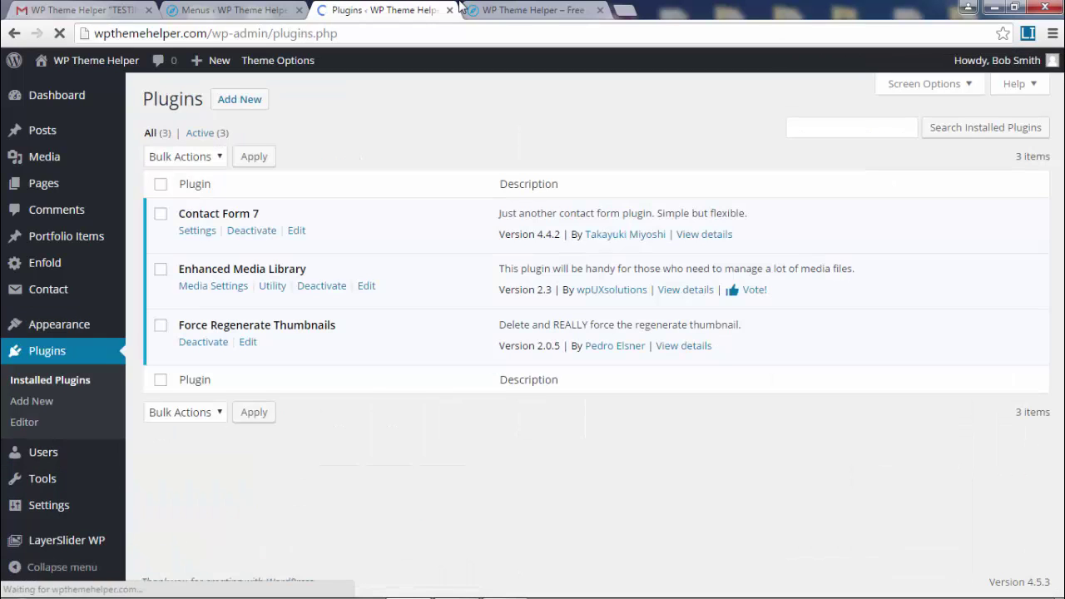
left_click(250, 104)
- Search the plugin directory for 'black studio tiny', then narrow the search to 'tiny mce'
left_click(877, 149)
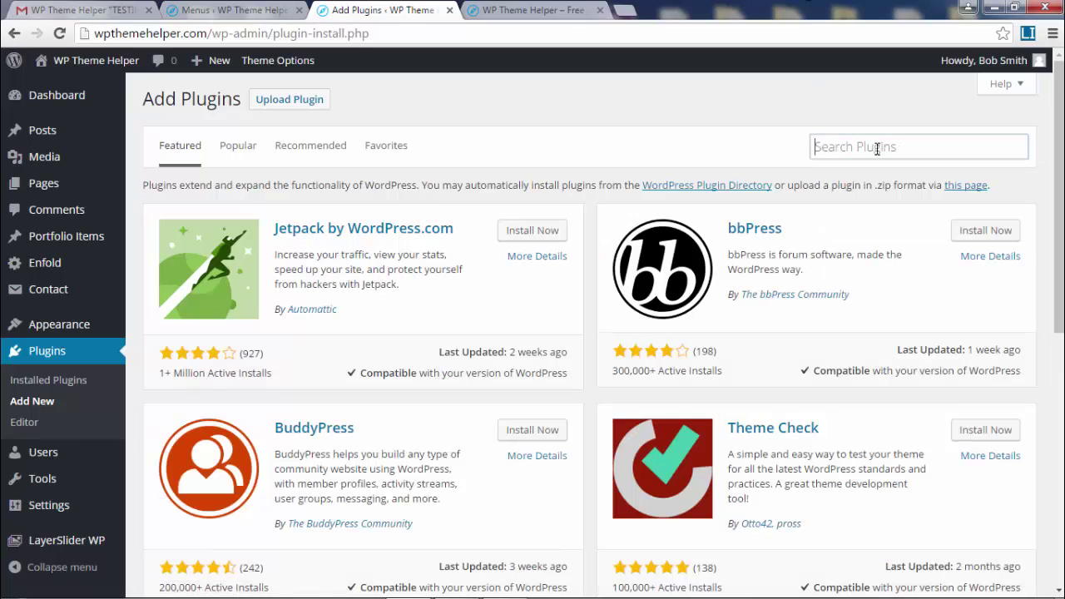
key("ctrl+plus")
key("ctrl+plus")
key("ctrl+plus")
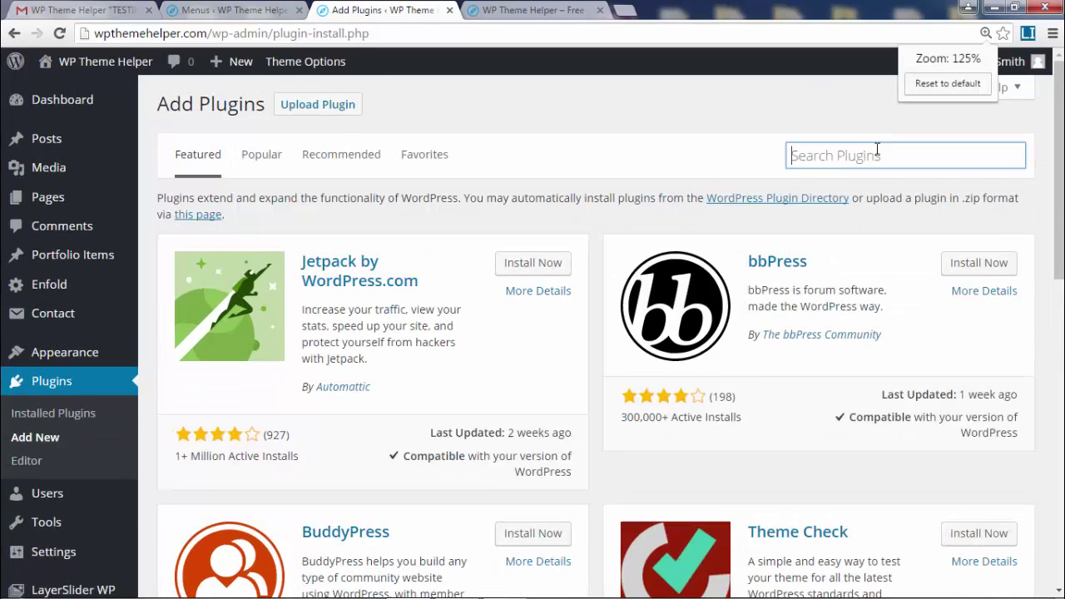
key("ctrl+plus")
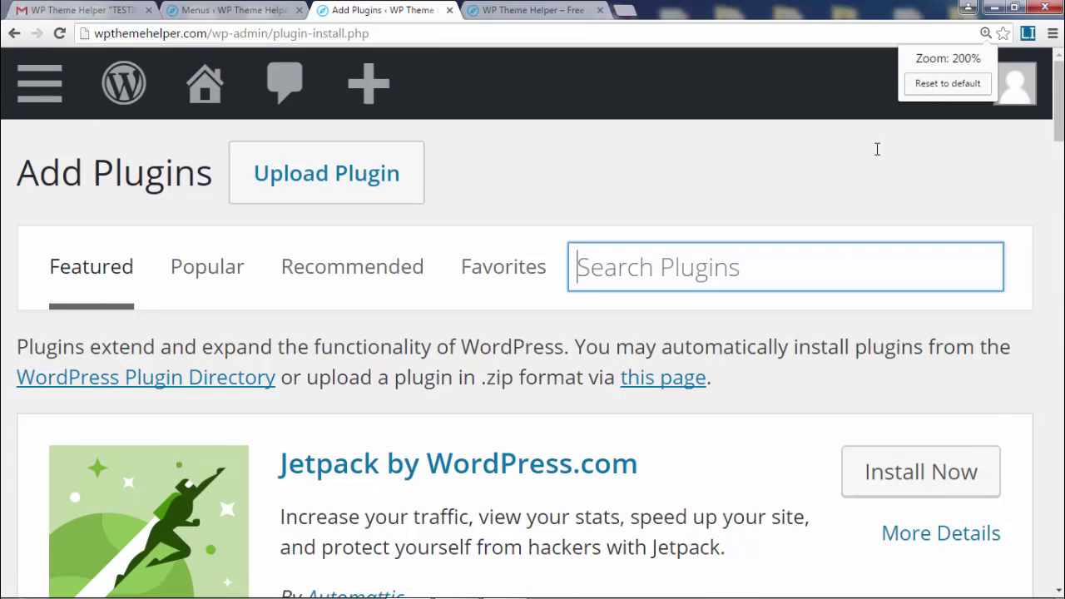
type("bla")
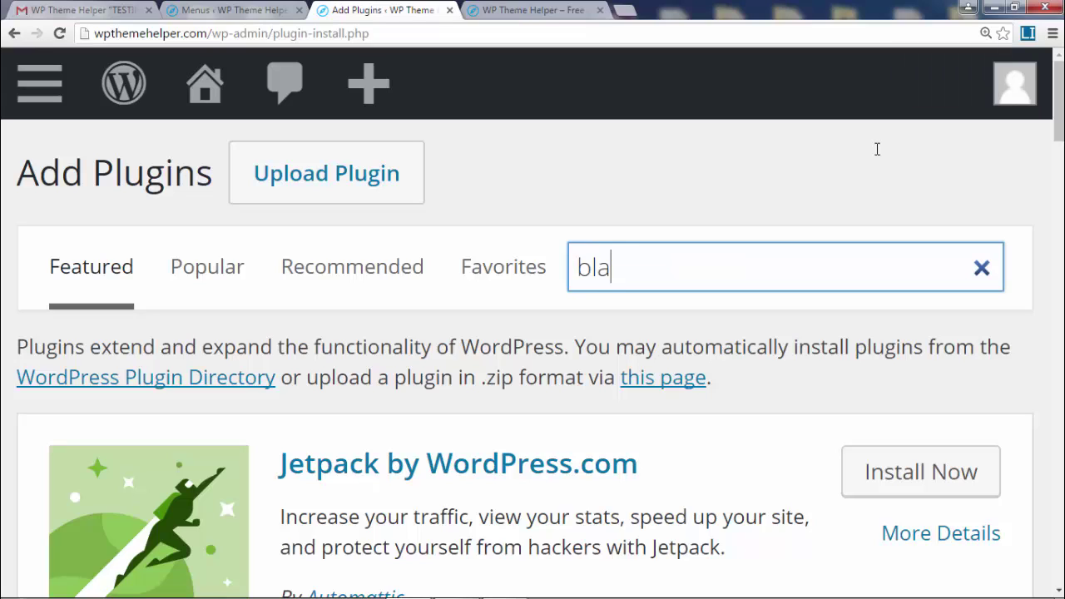
type("ckstudio tiny mce")
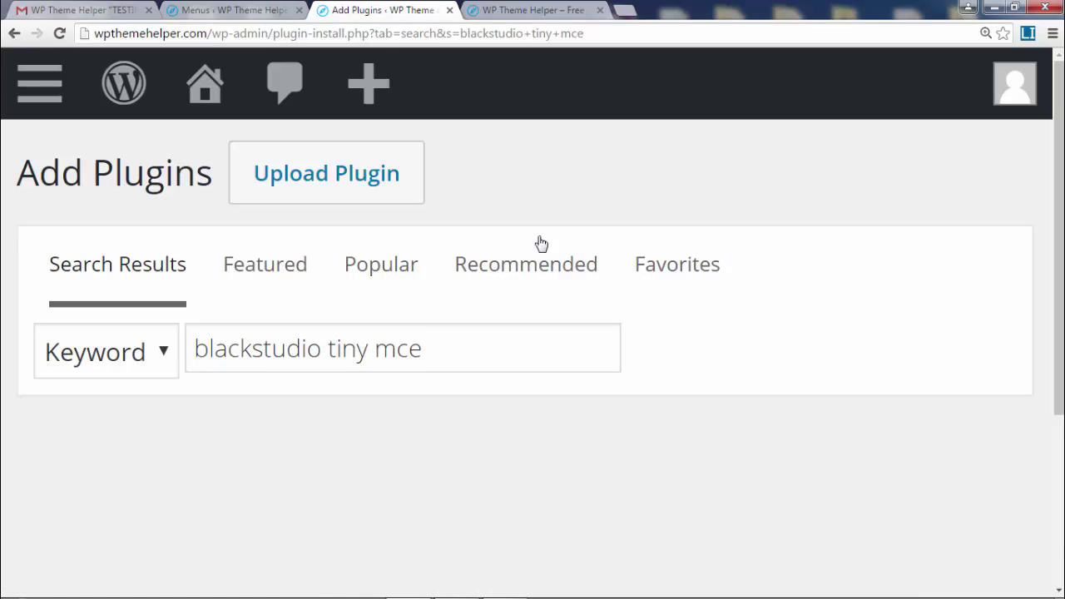
scroll(541, 243, "down", 2)
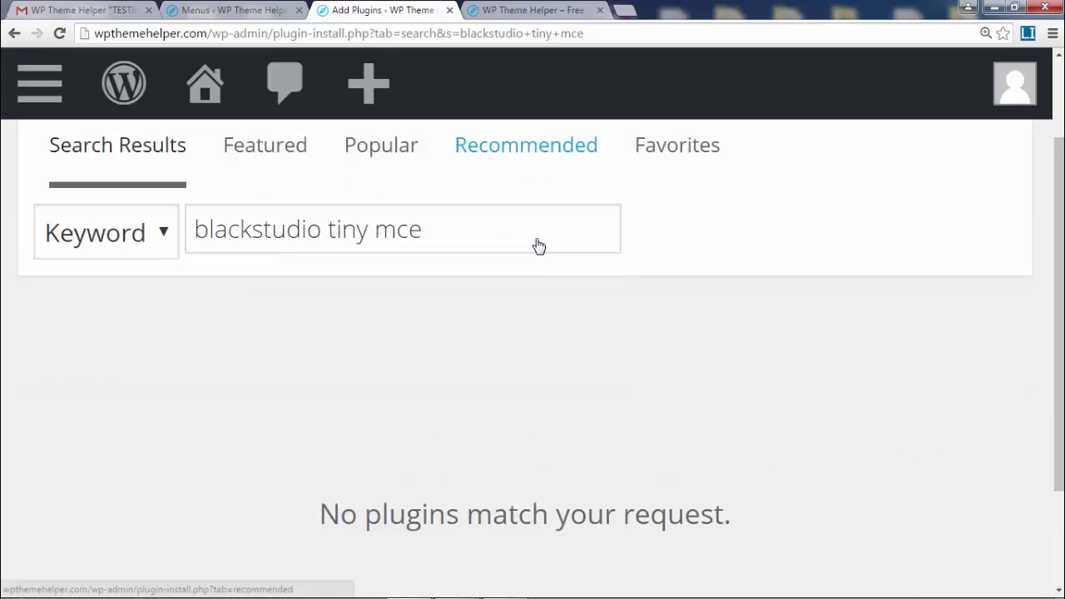
left_click(253, 233)
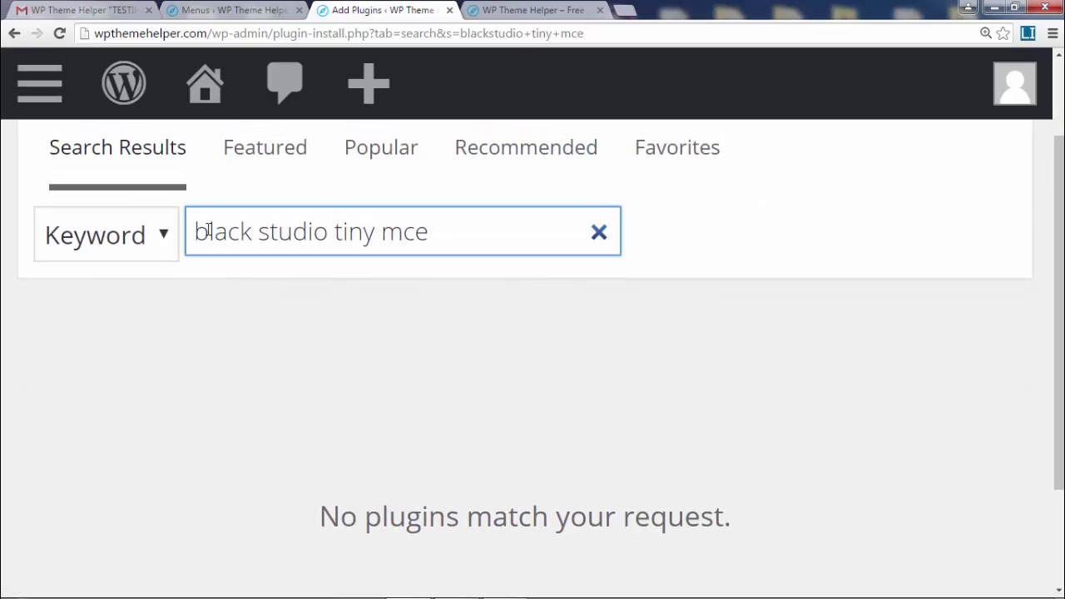
left_click(470, 228)
key("Return")
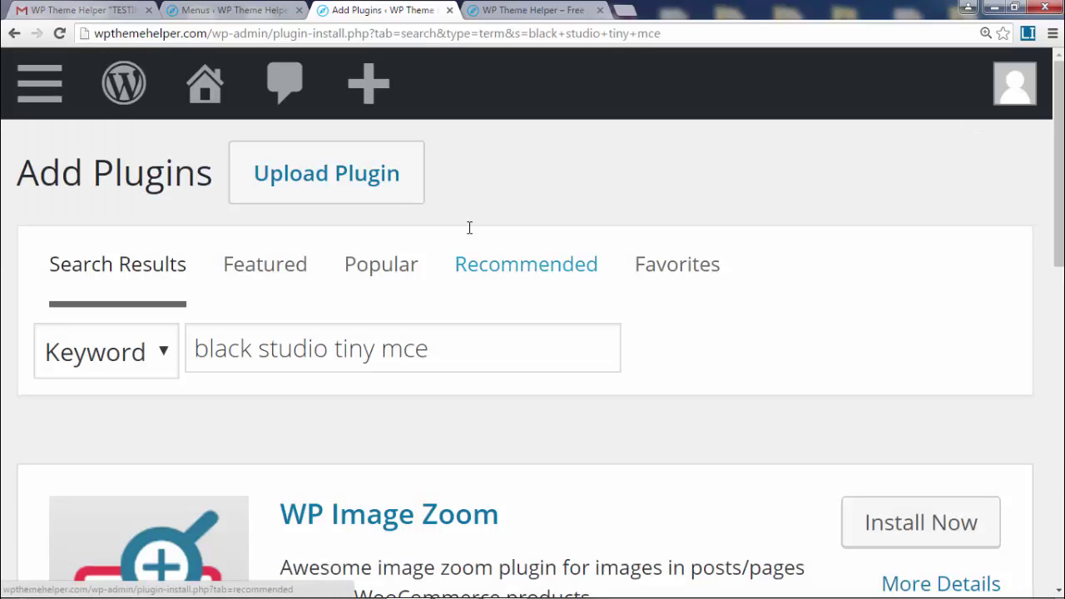
key("ctrl+0")
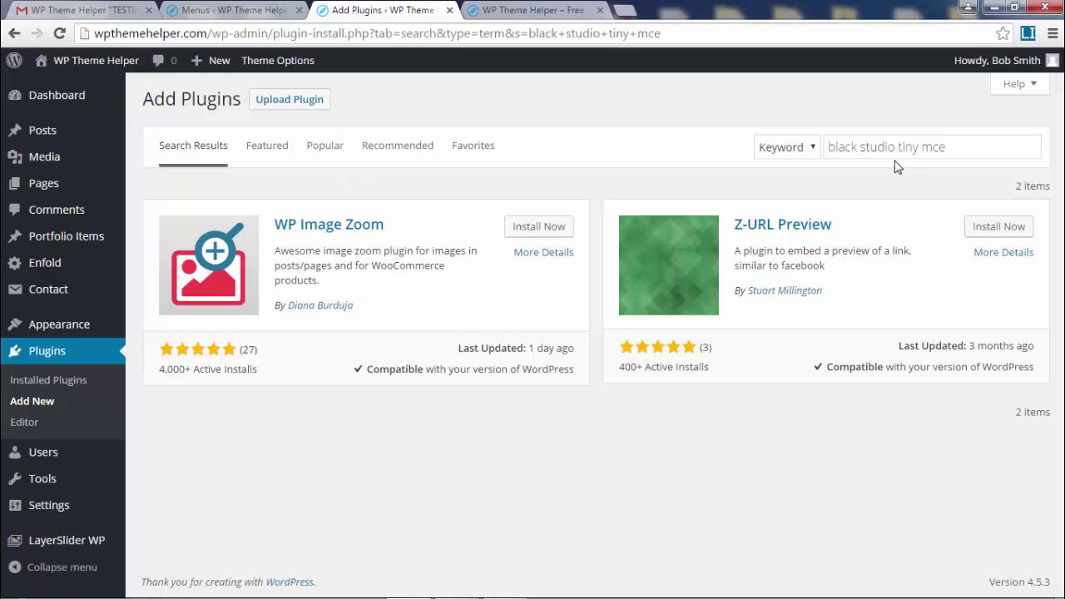
left_click_drag(899, 147, 780, 150)
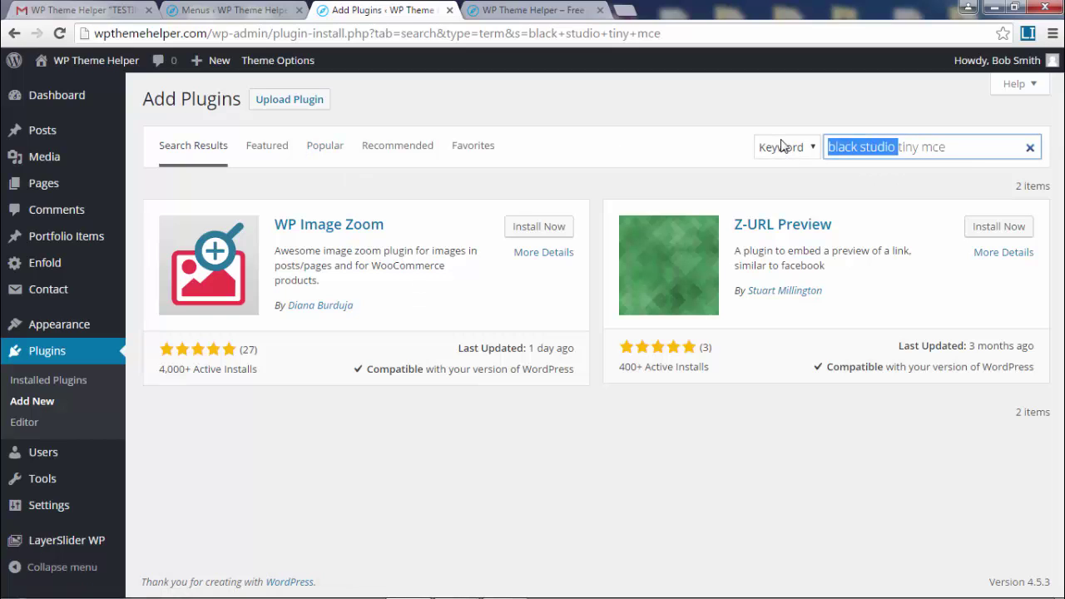
key("BackSpace")
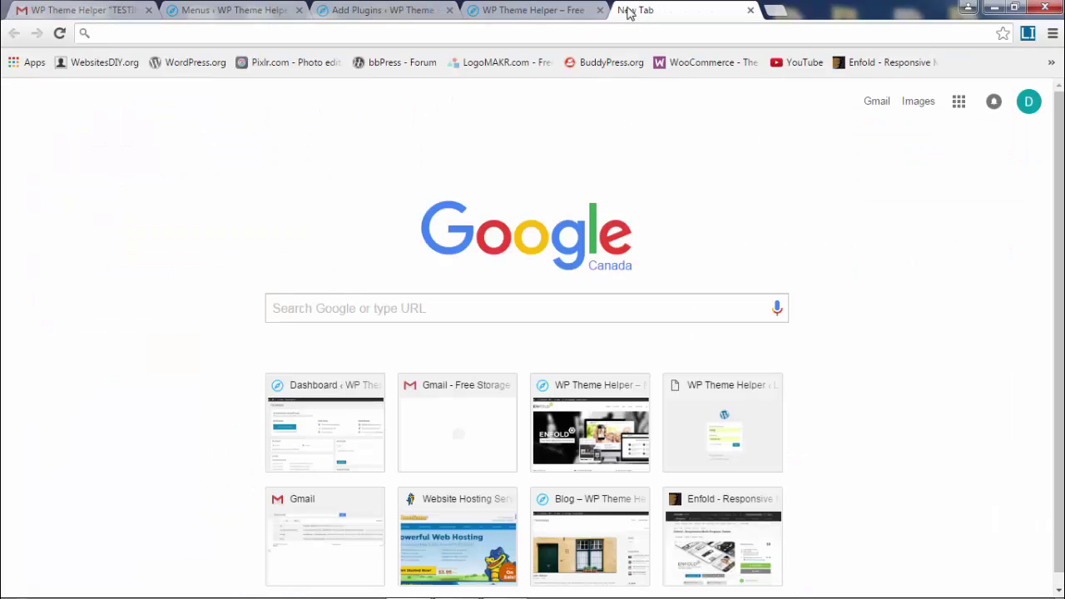
- Search Google for 'tiny mce wp plugin' and scroll through the results
type("black")
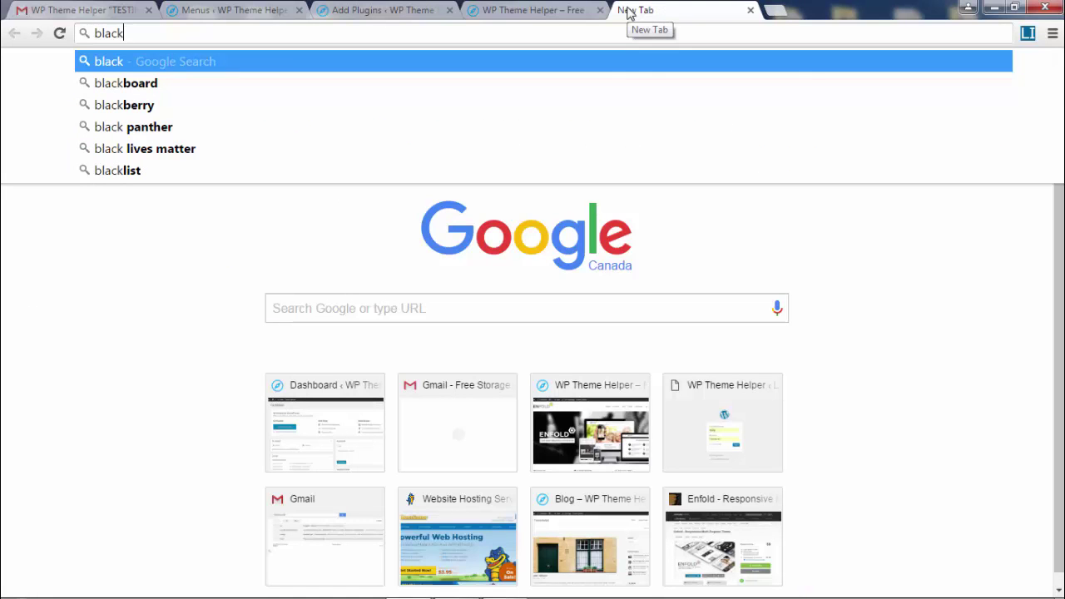
key("BackSpace")
key("BackSpace")
key("BackSpace")
key("BackSpace")
key("BackSpace")
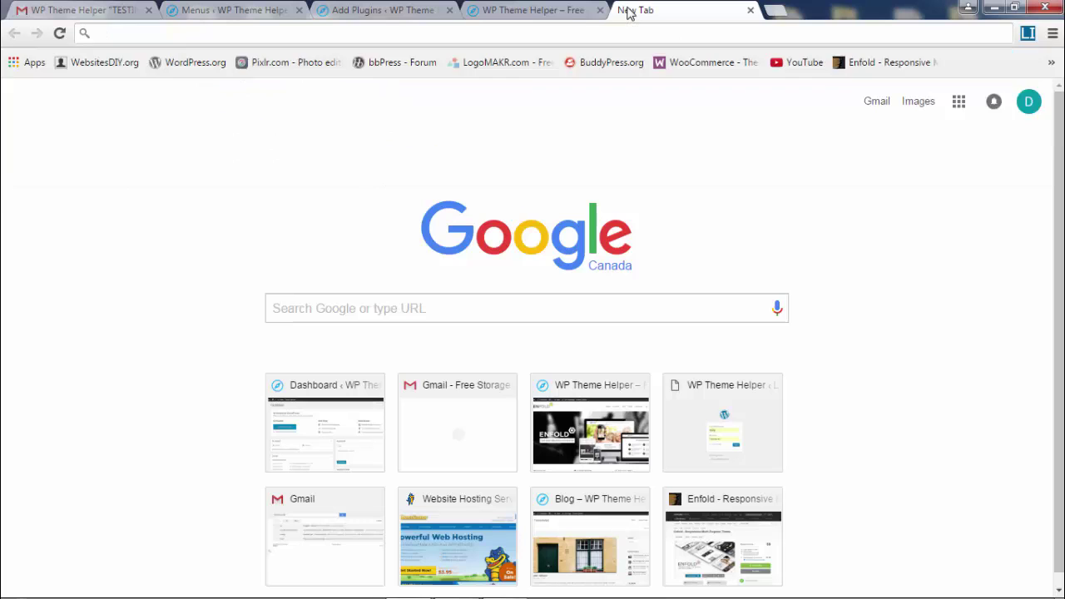
type("tiny mce pl")
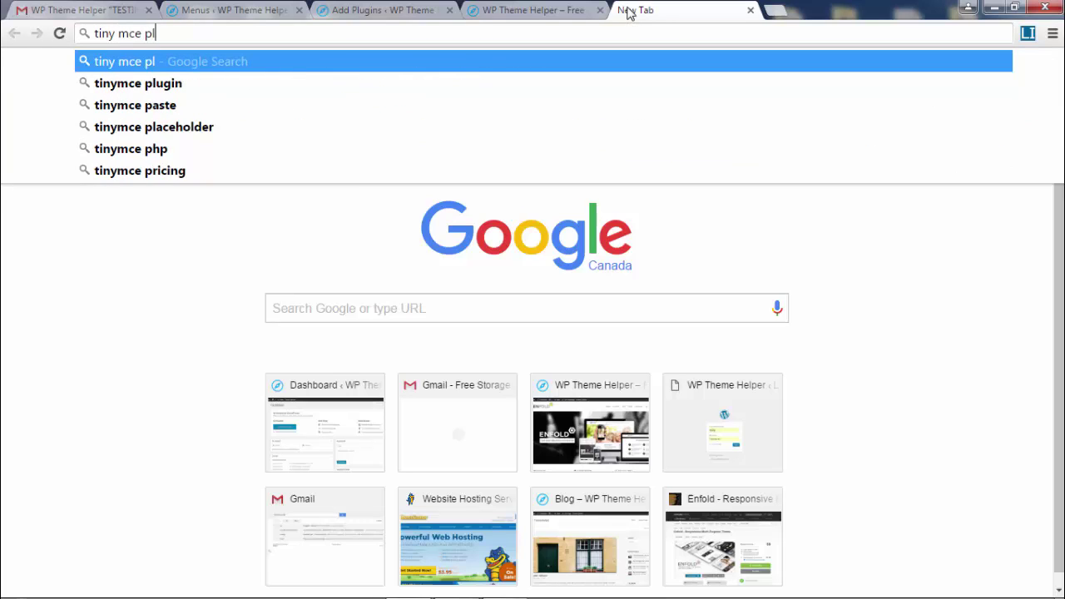
key("BackSpace")
key("BackSpace")
type("wp plugin")
key("Return")
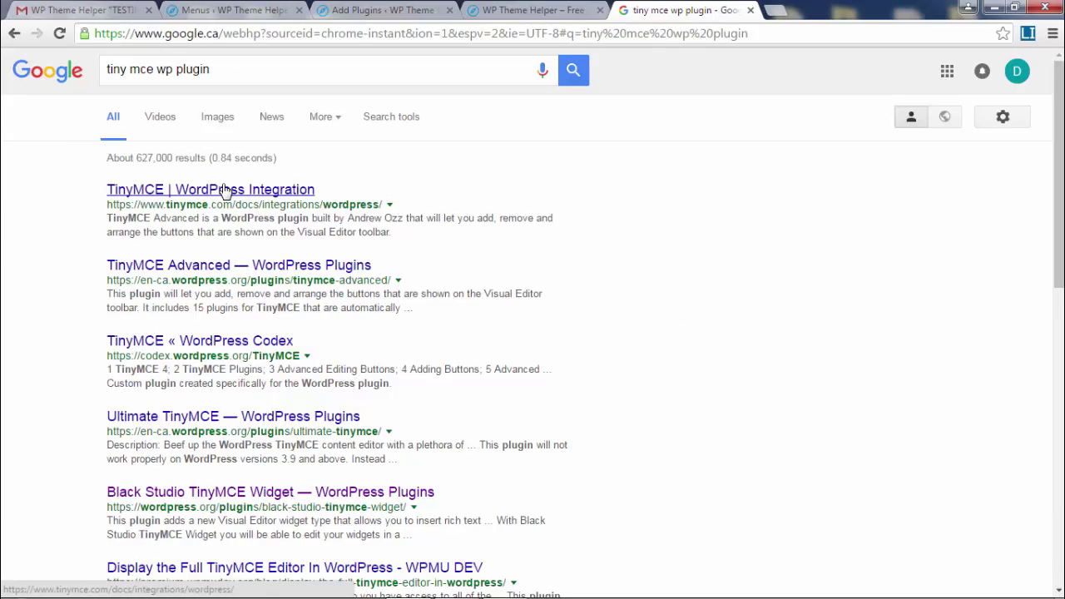
scroll(391, 358, "down", 1)
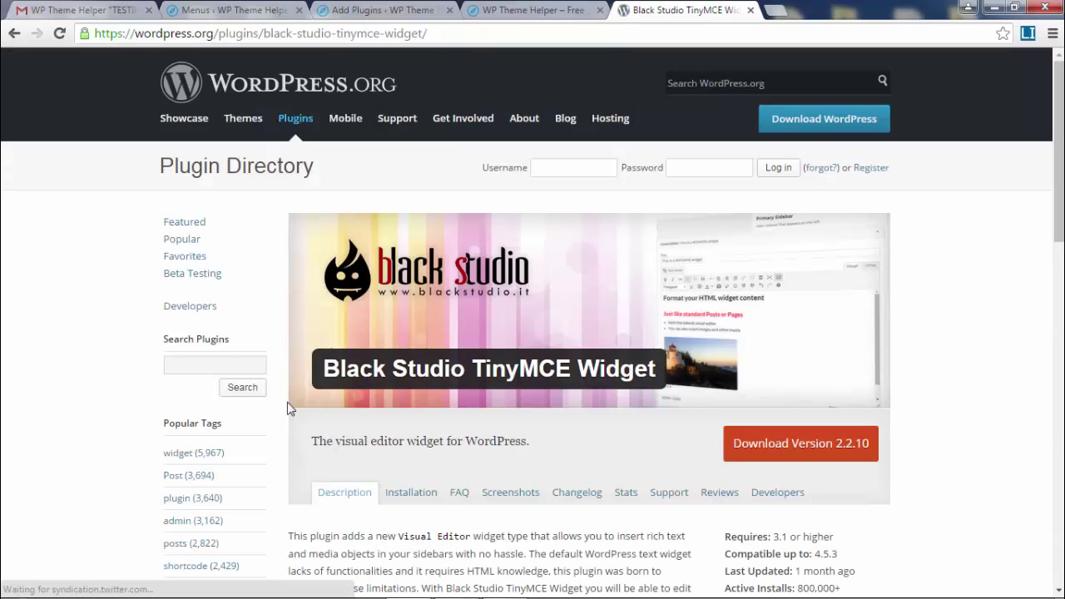
- Copy the 'Black Studio TinyMCE' name from its WordPress.org page and return to Add Plugins
left_click_drag(355, 372, 571, 372)
left_click(493, 372)
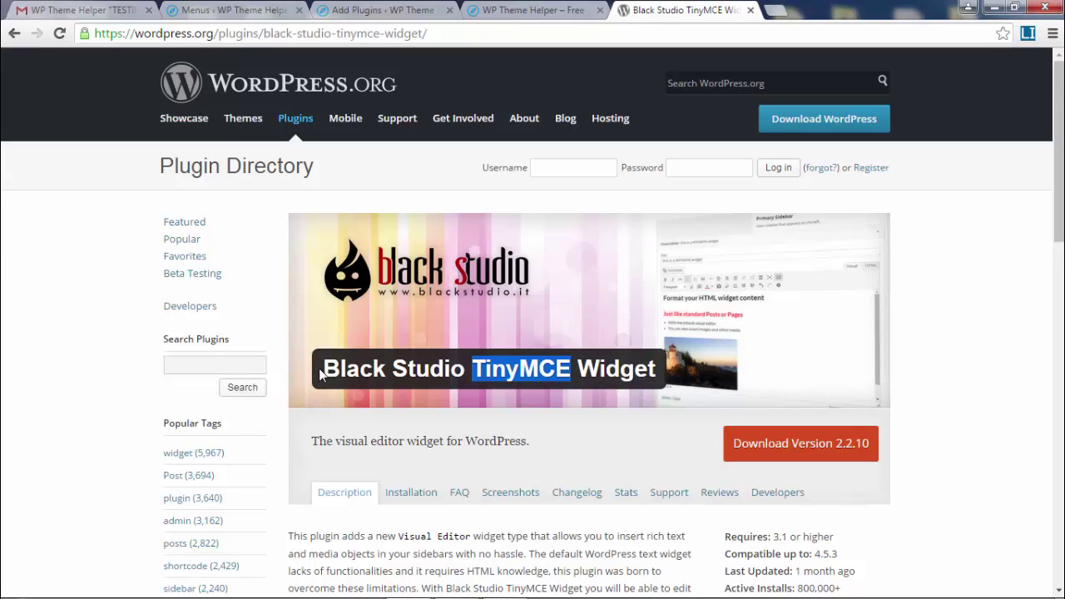
left_click_drag(326, 372, 573, 376)
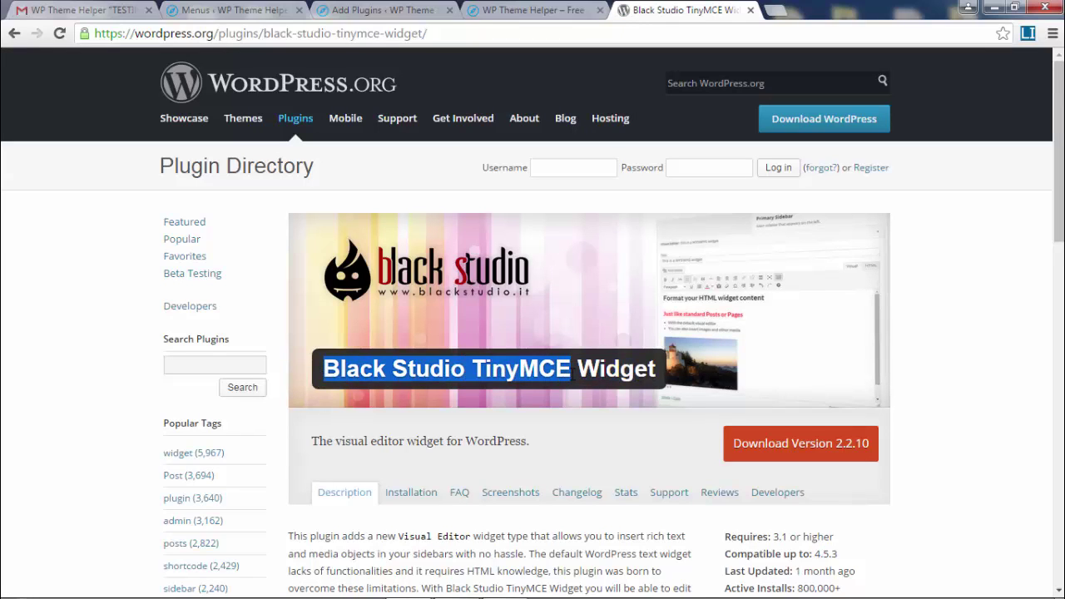
right_click(518, 367)
left_click(537, 370)
left_click(511, 12)
- Search for, install and activate the Black Studio TinyMCE Widget plugin
left_click(366, 10)
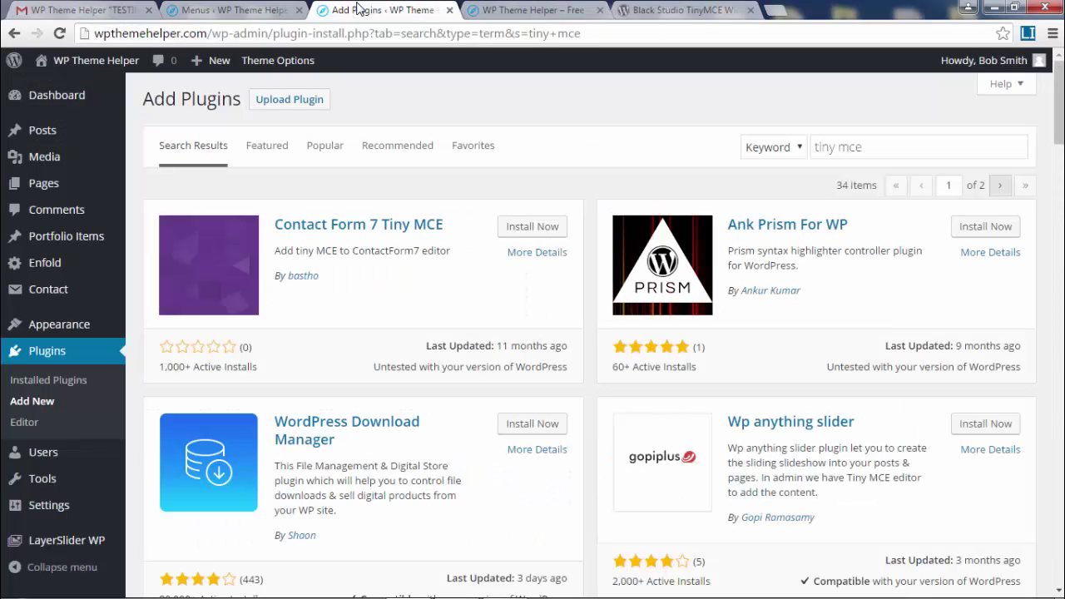
triple_click(919, 147)
key("ctrl+v")
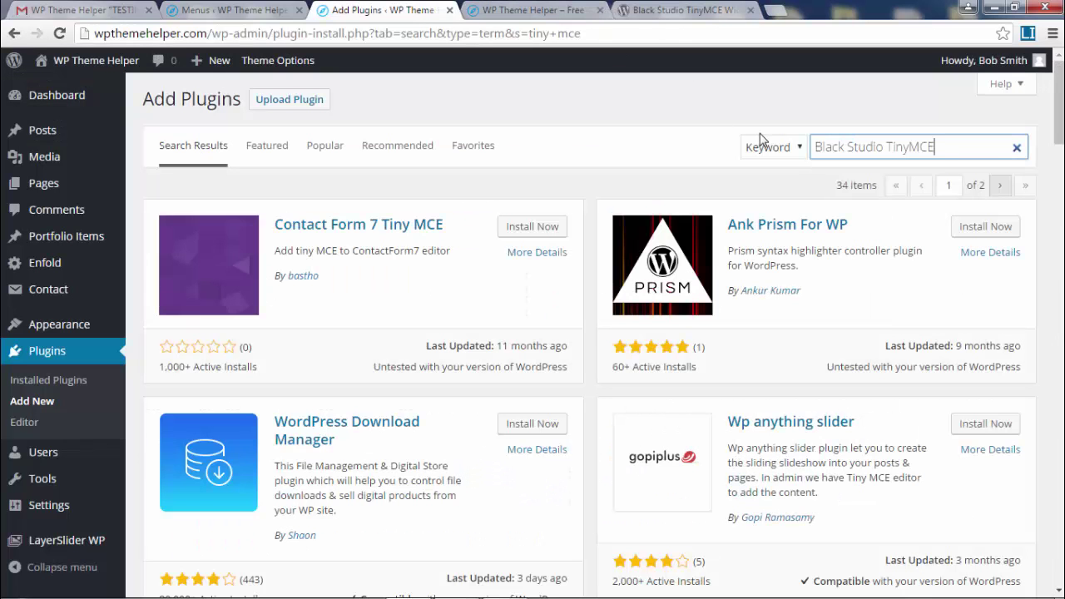
key("Return")
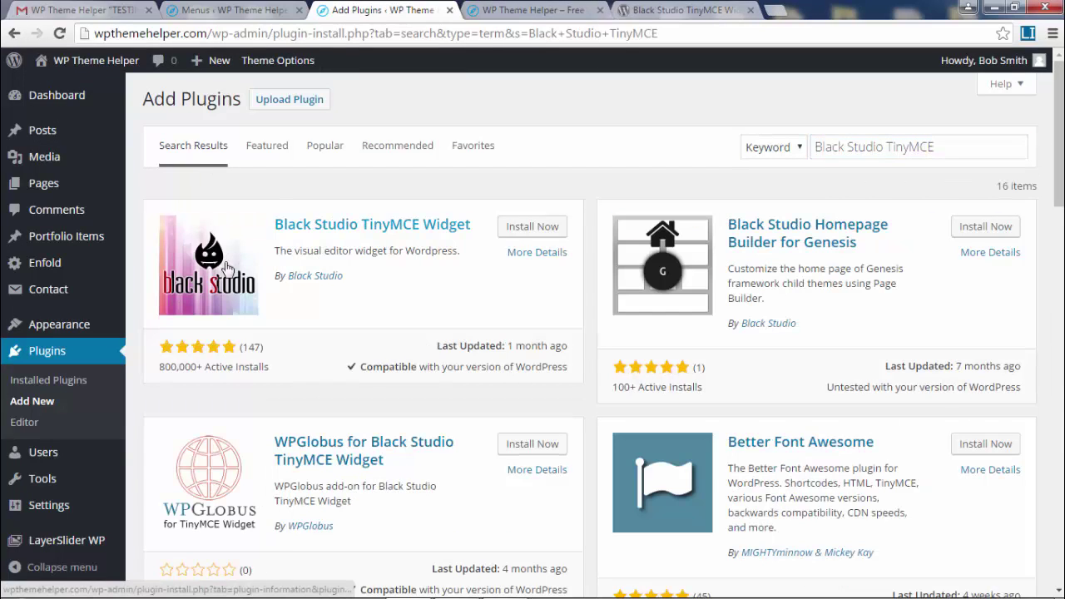
left_click(545, 228)
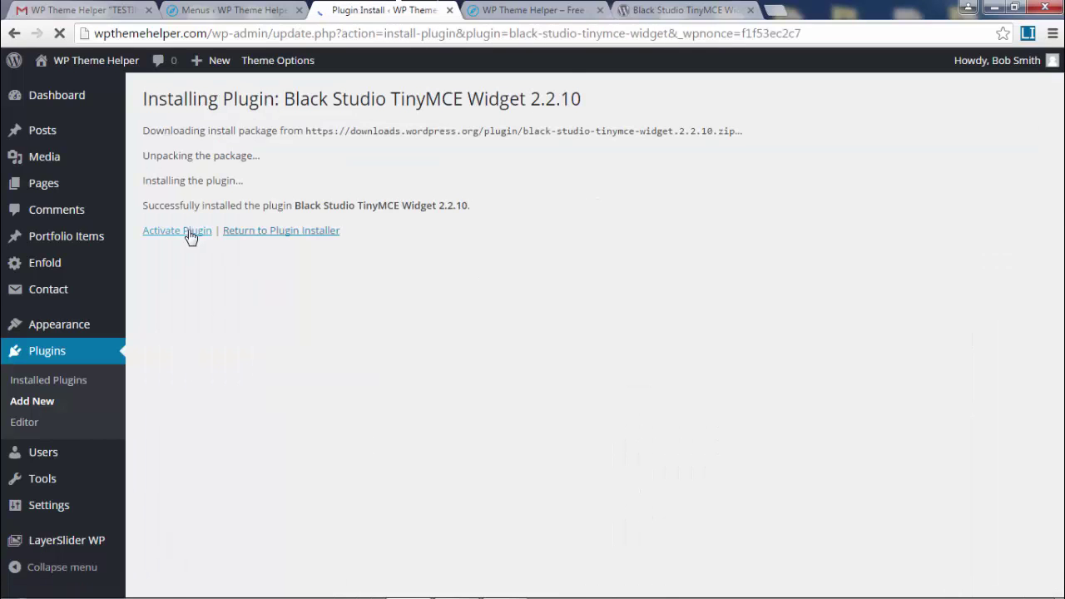
left_click(178, 230)
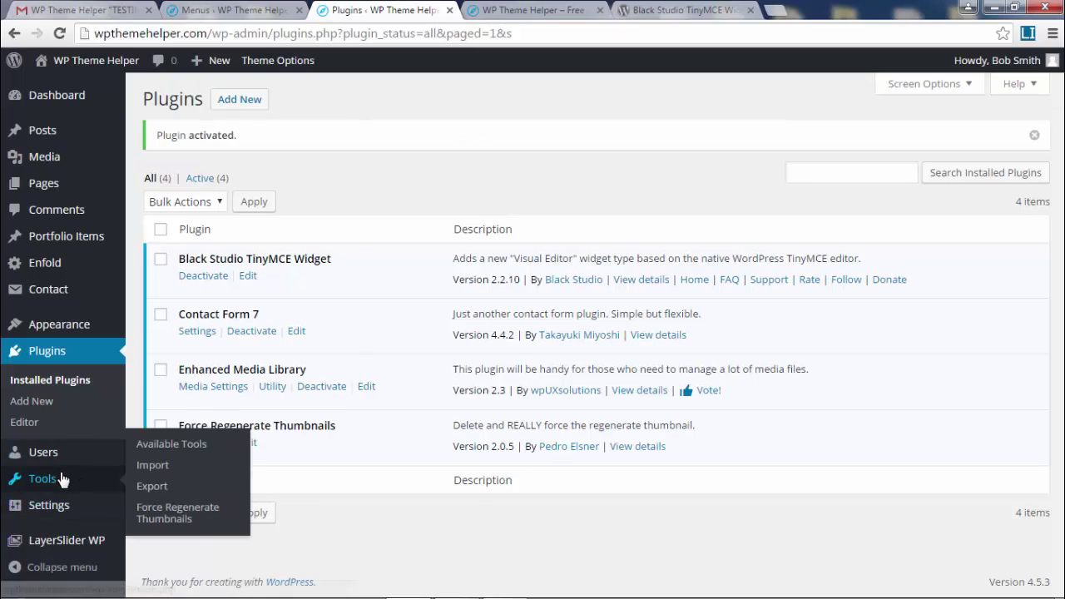
mouse_move(74, 330)
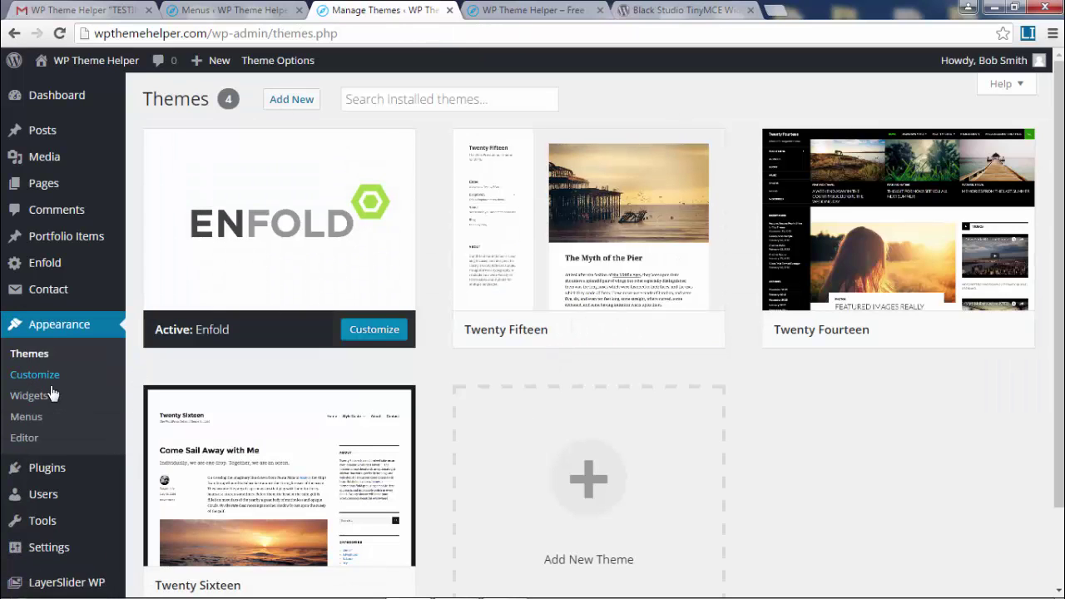
- Remove the Tag Cloud and Categories widgets from Footer - column3
left_click(37, 398)
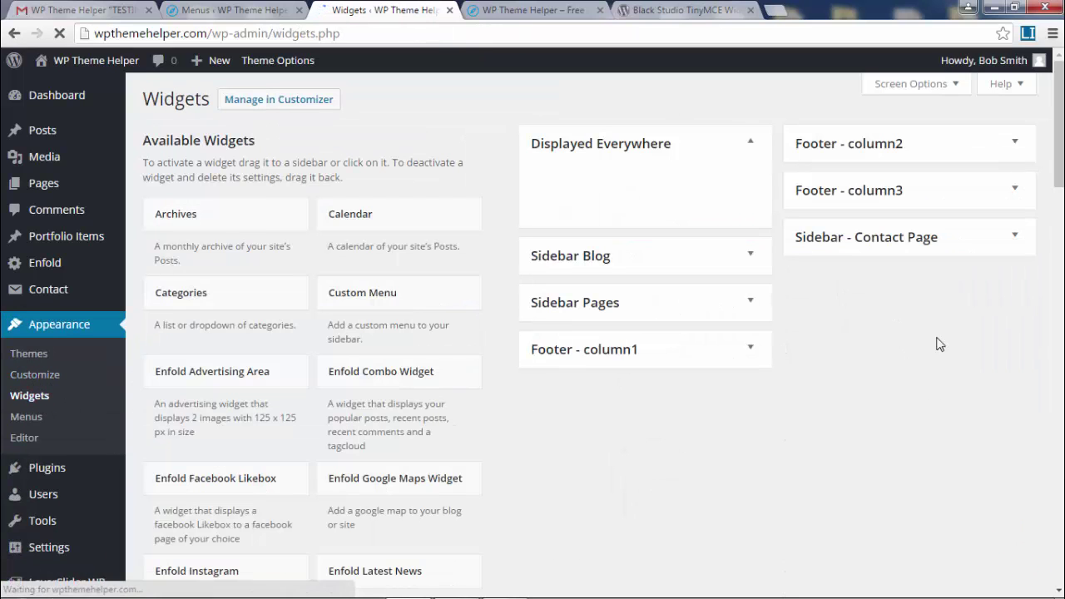
left_click(1012, 191)
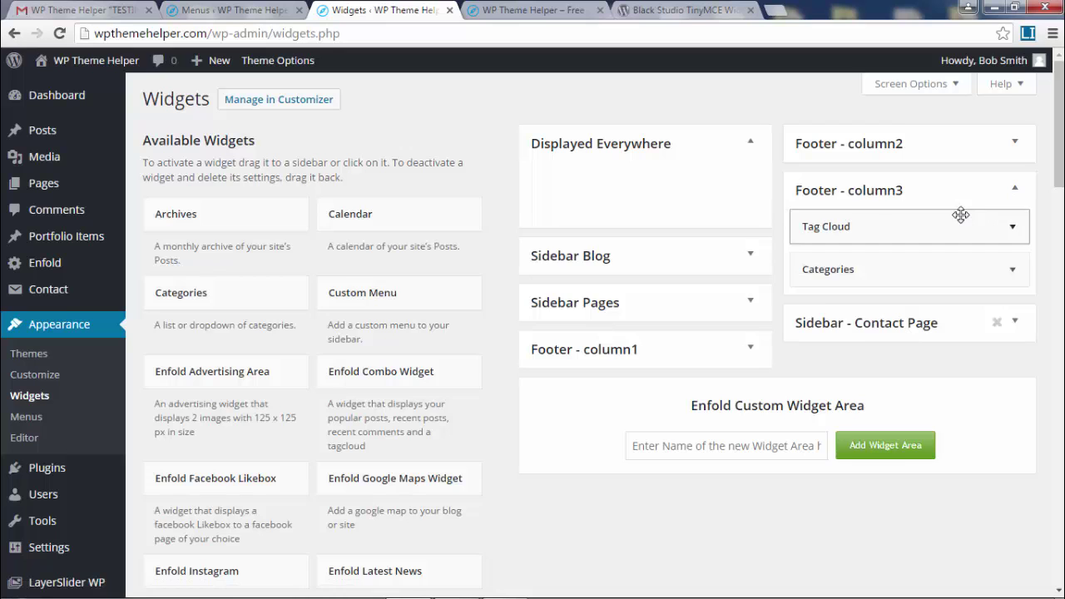
left_click_drag(961, 215, 450, 319)
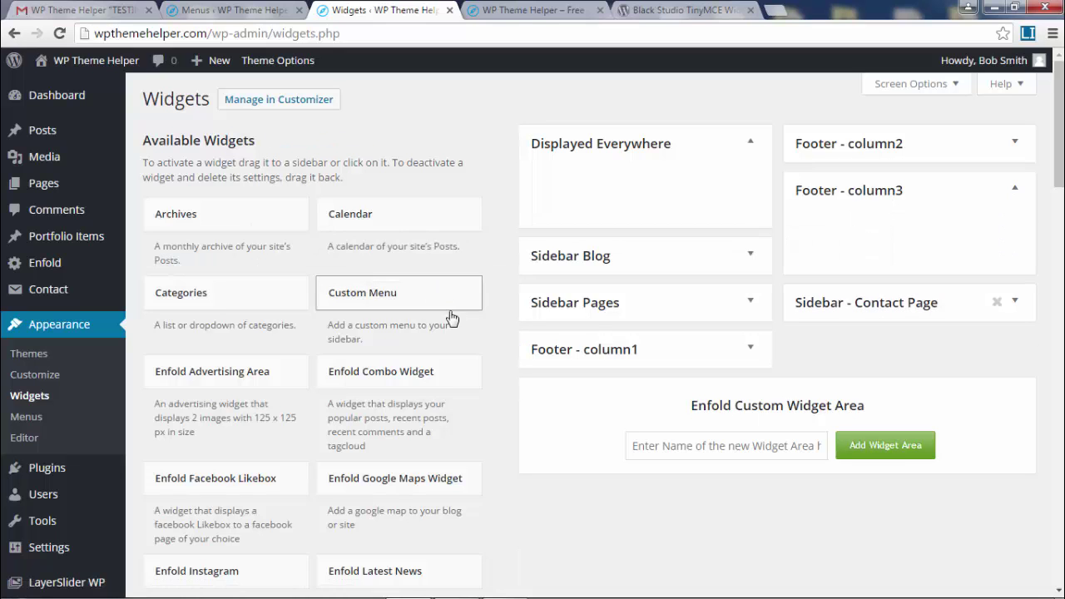
scroll(452, 345, "down", 9)
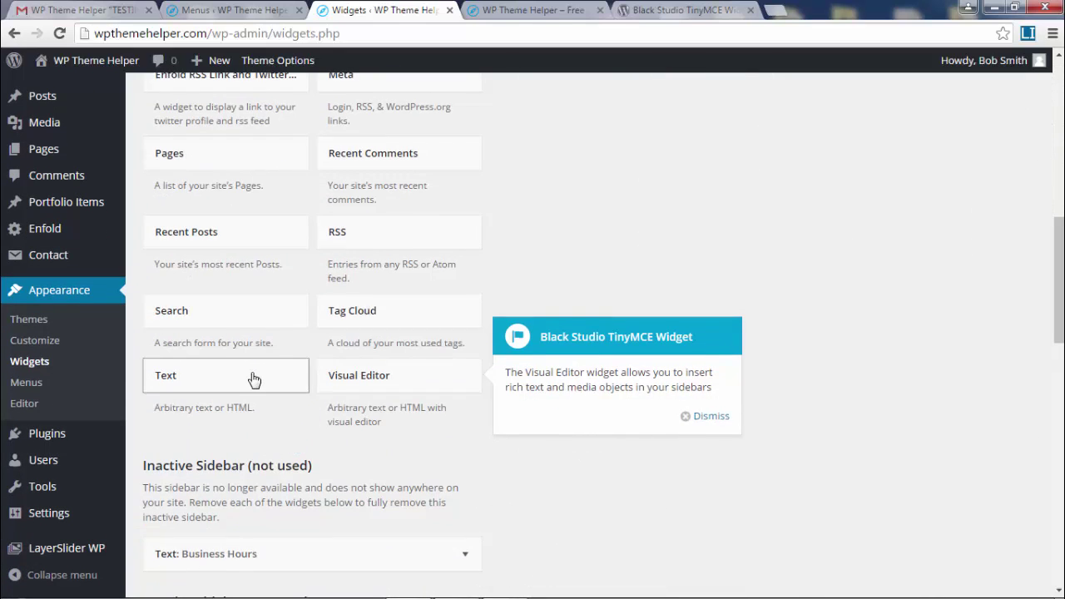
- Add a test Text widget titled 'fd' to Footer - column3, then delete it
left_click(254, 379)
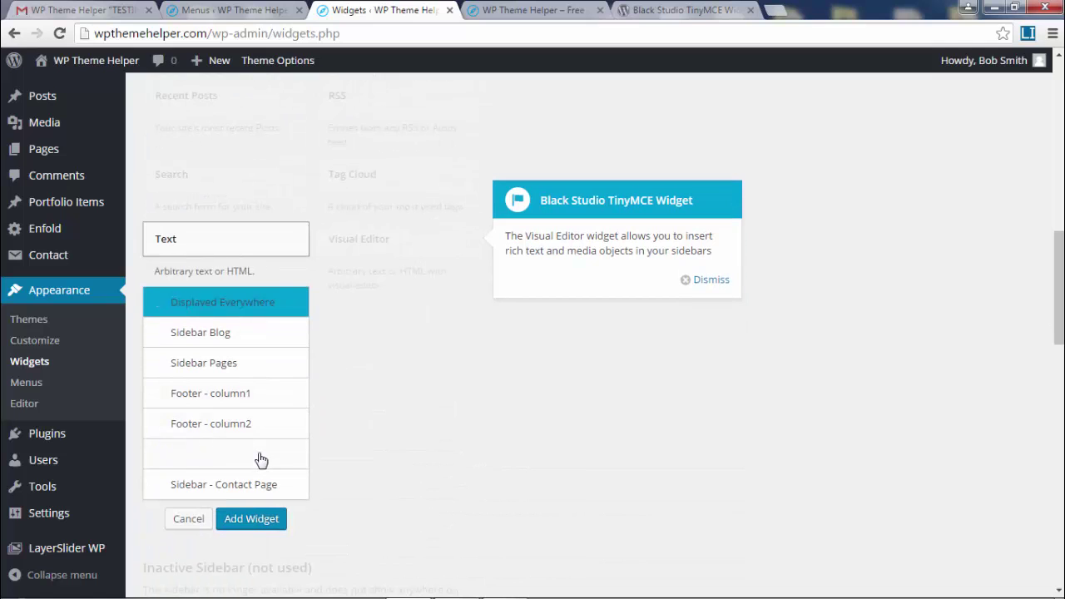
left_click(261, 456)
left_click(247, 518)
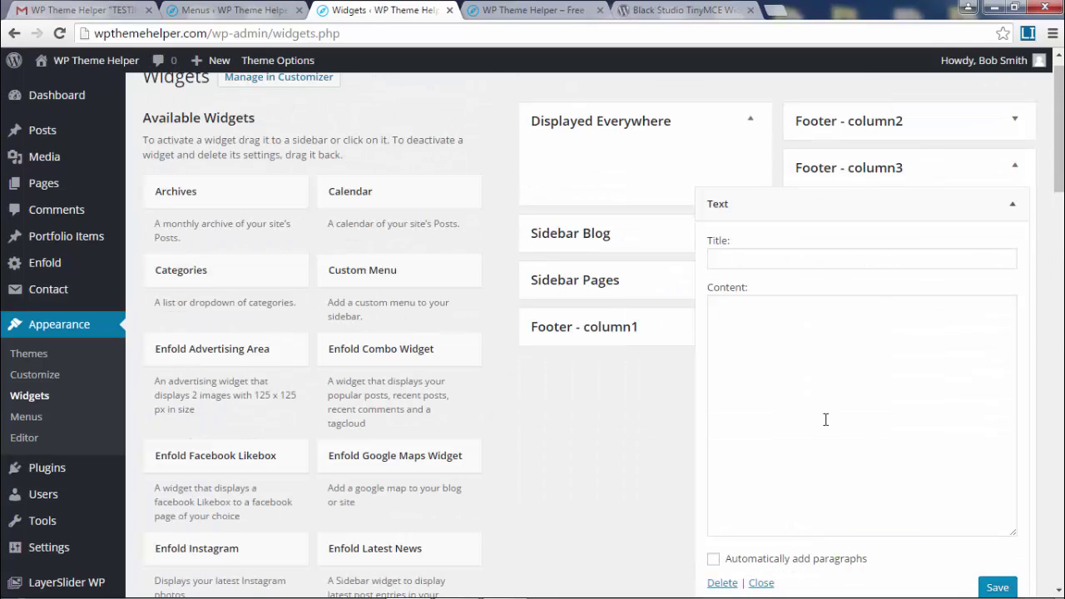
left_click(826, 420)
double_click(709, 306)
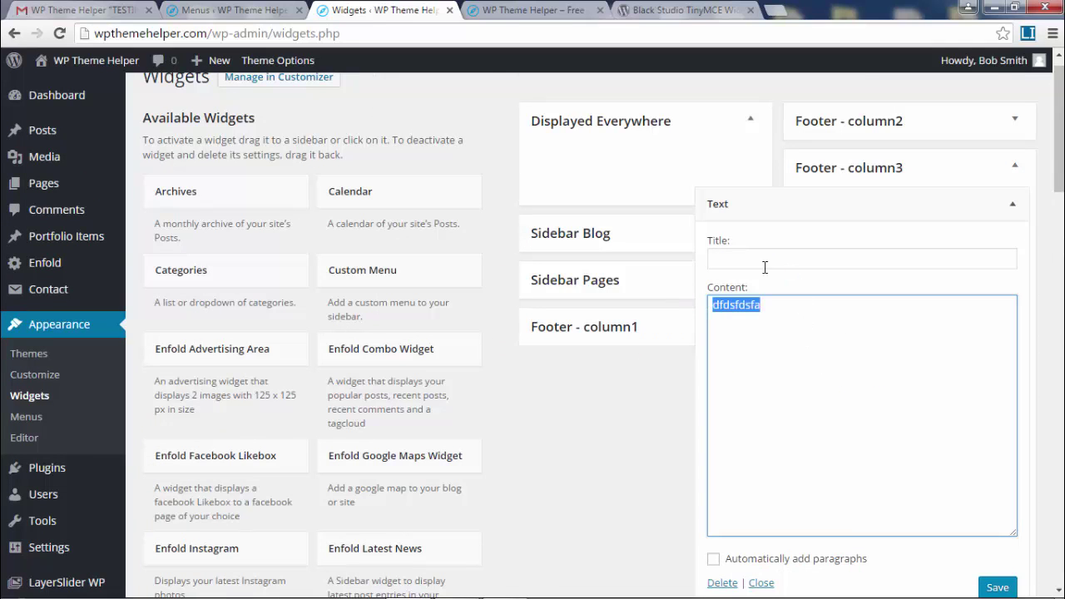
left_click(759, 265)
type("fdsafasf")
left_click(831, 384)
scroll(830, 384, "down", 1)
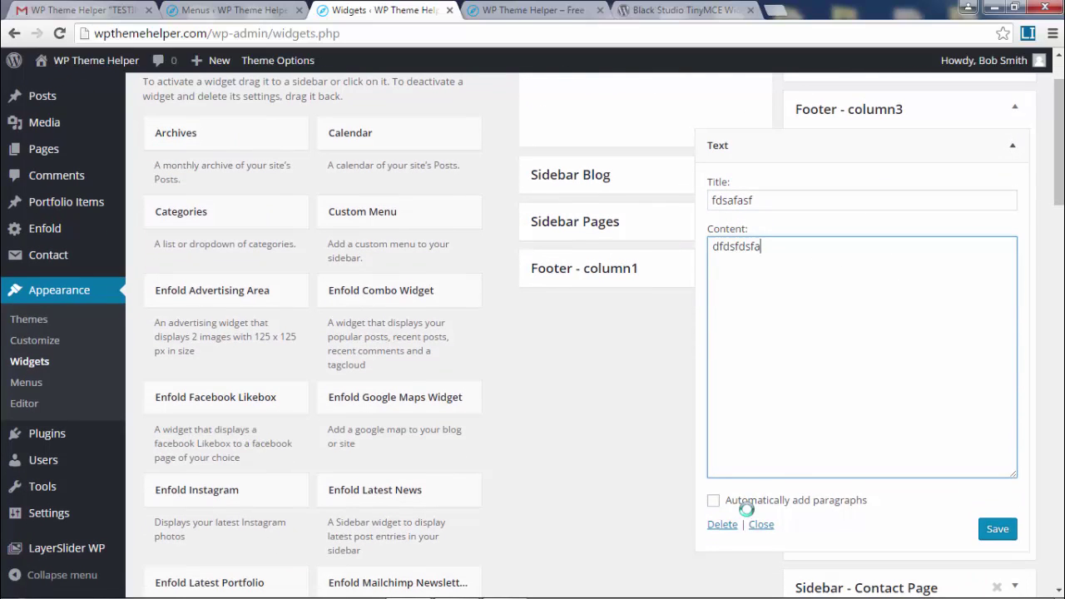
left_click(723, 525)
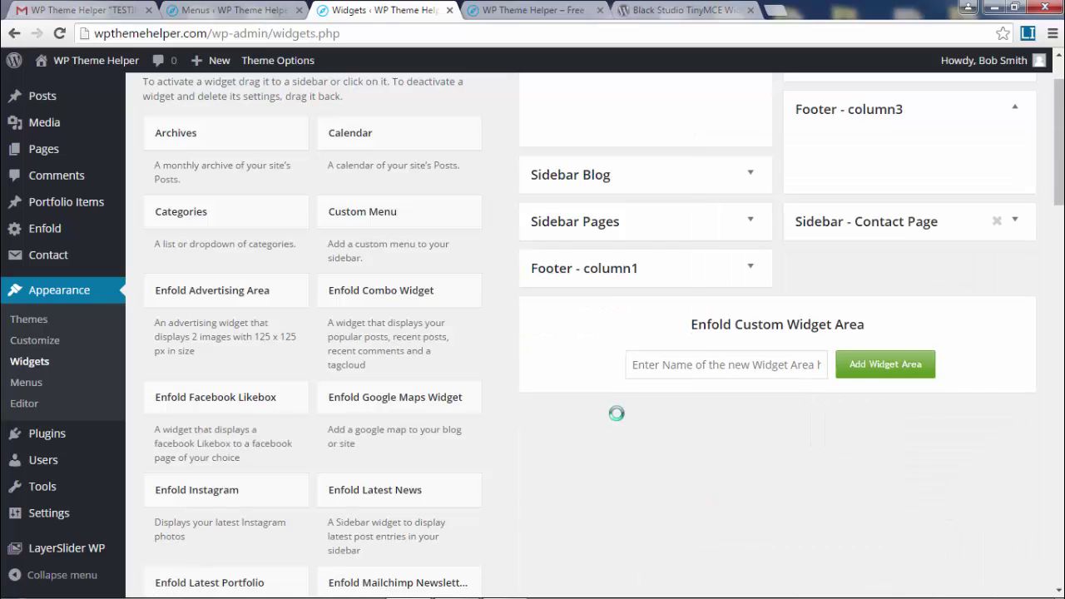
- Dismiss the Black Studio notice and add a Visual Editor widget to Footer - column3
scroll(616, 423, "down", 6)
scroll(615, 423, "down", 1)
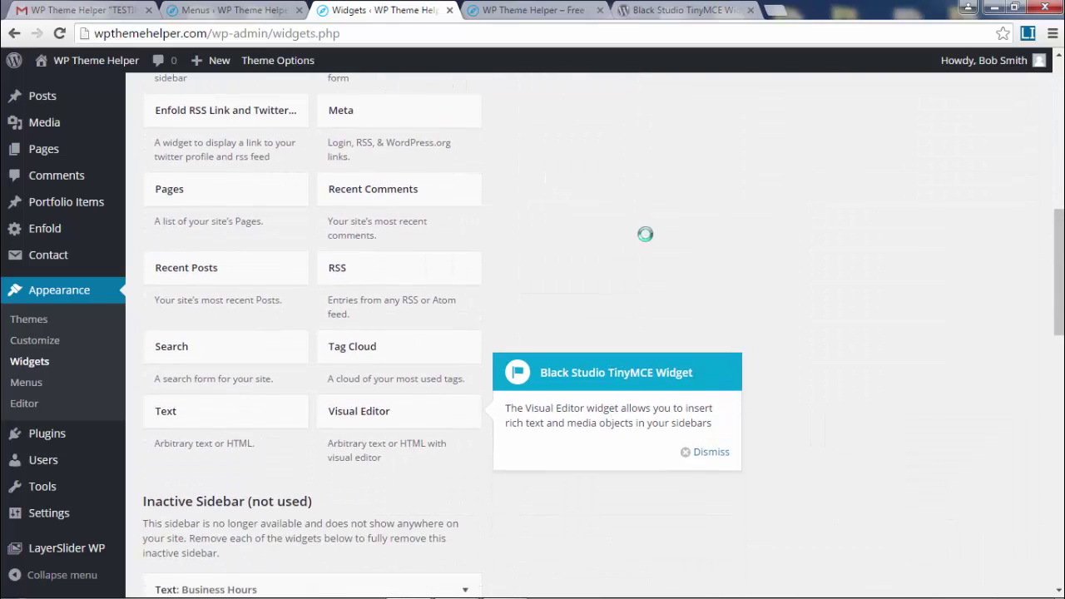
scroll(416, 428, "down", 1)
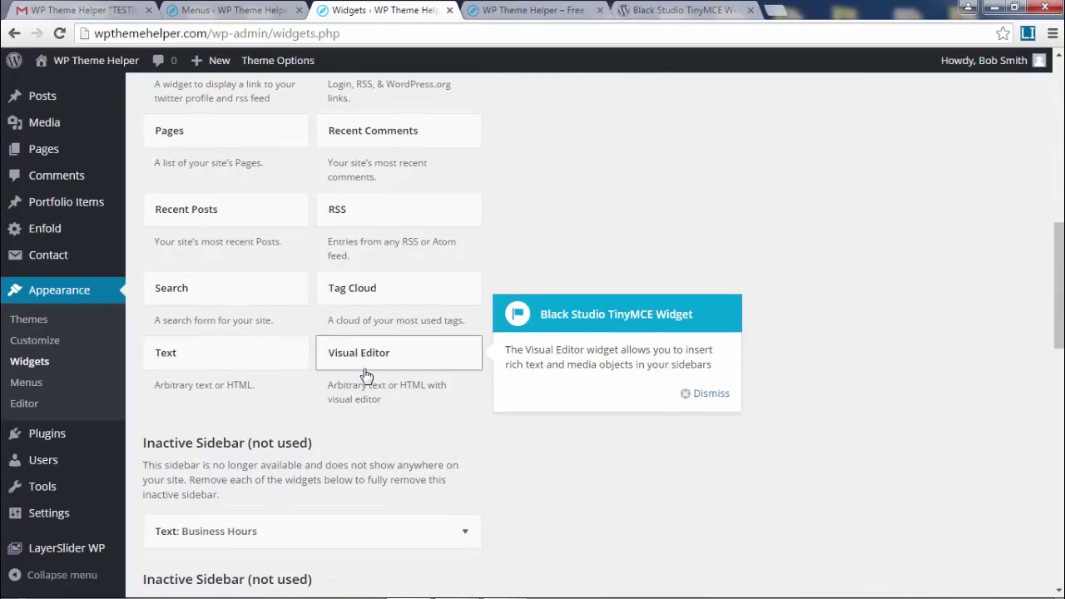
left_click(712, 395)
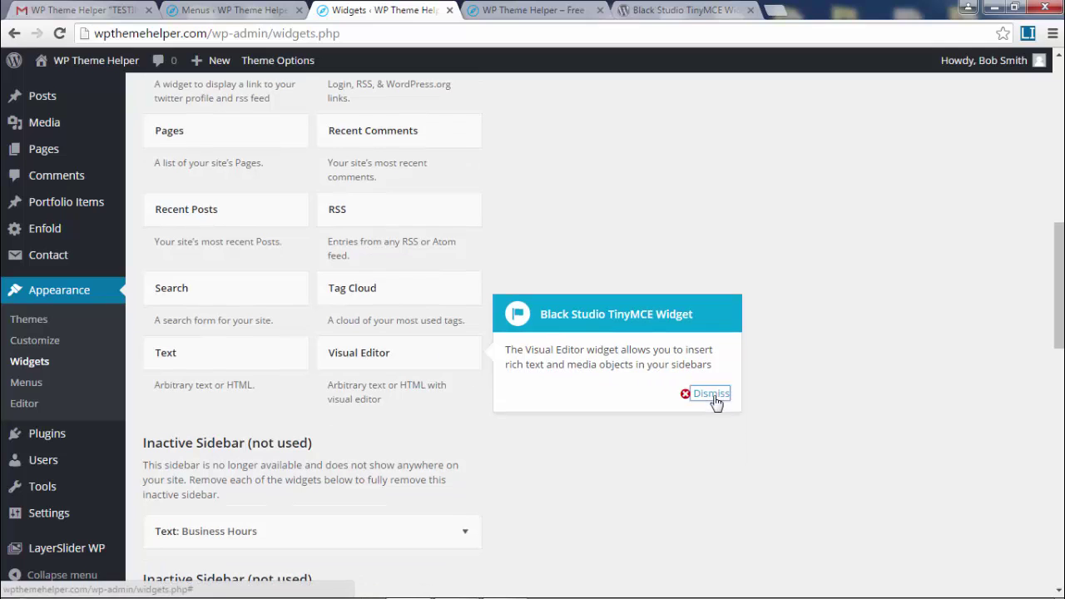
left_click(408, 356)
scroll(408, 360, "down", 2)
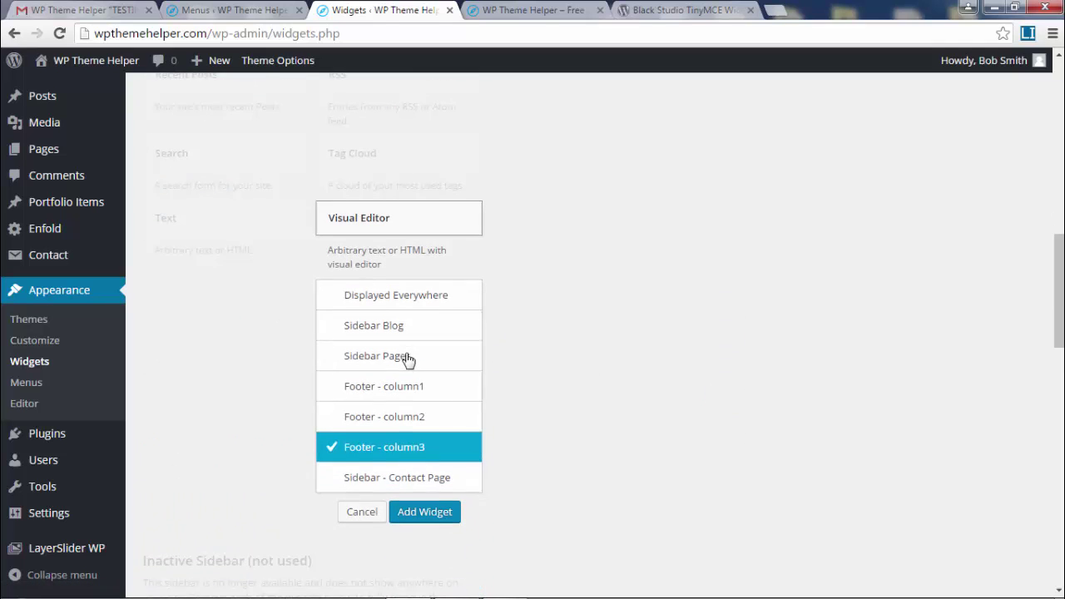
left_click(428, 516)
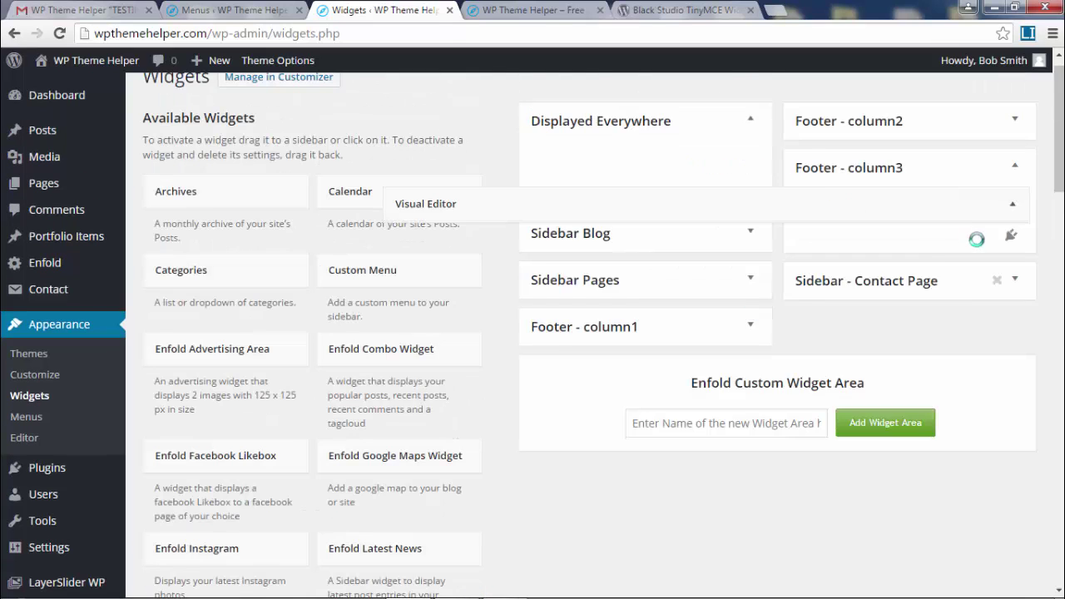
left_click_drag(1062, 151, 1062, 175)
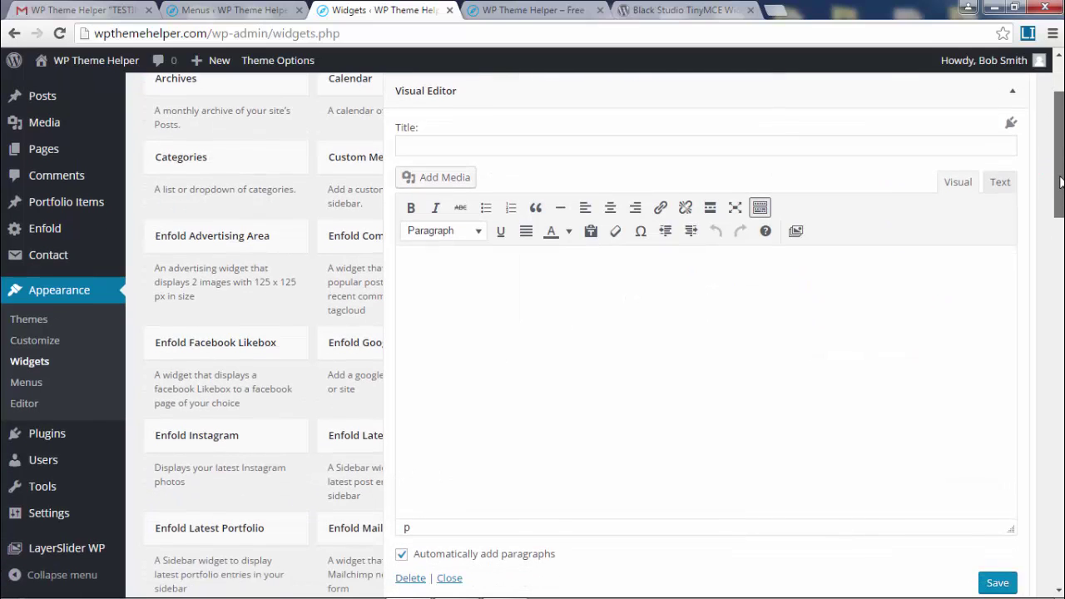
left_click(447, 146)
left_click(661, 328)
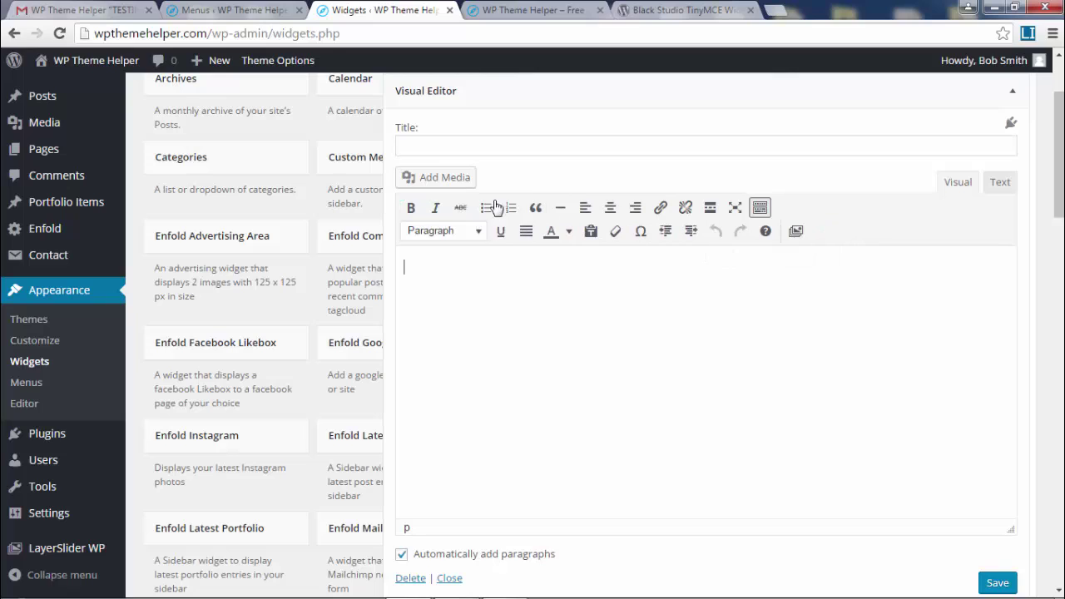
left_click(437, 144)
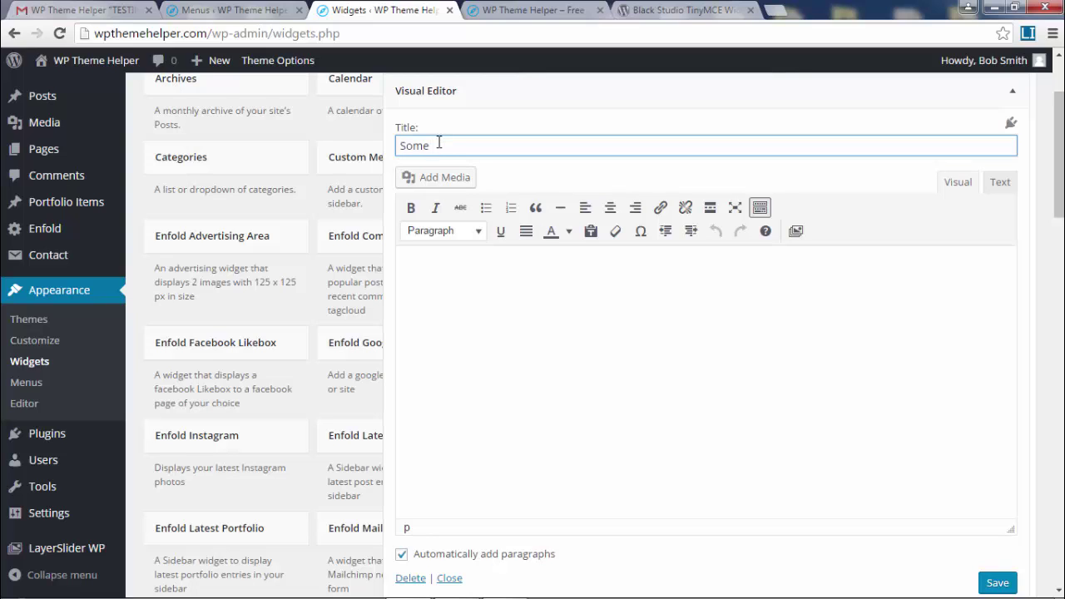
- Copy lorem ipsum placeholder text from the generator and paste it into the widget body
left_click(511, 326)
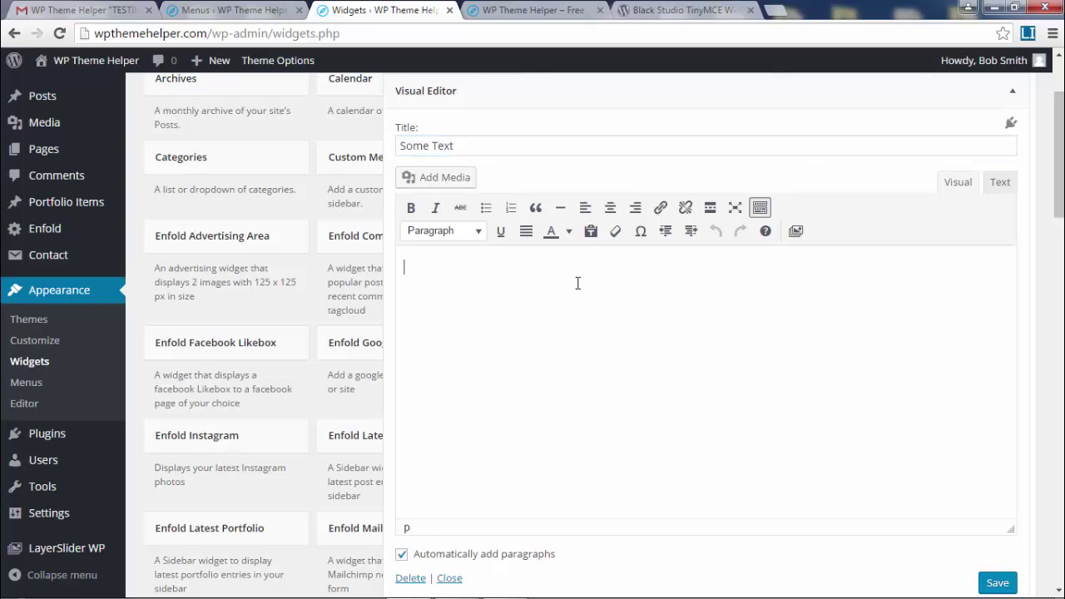
left_click(1027, 33)
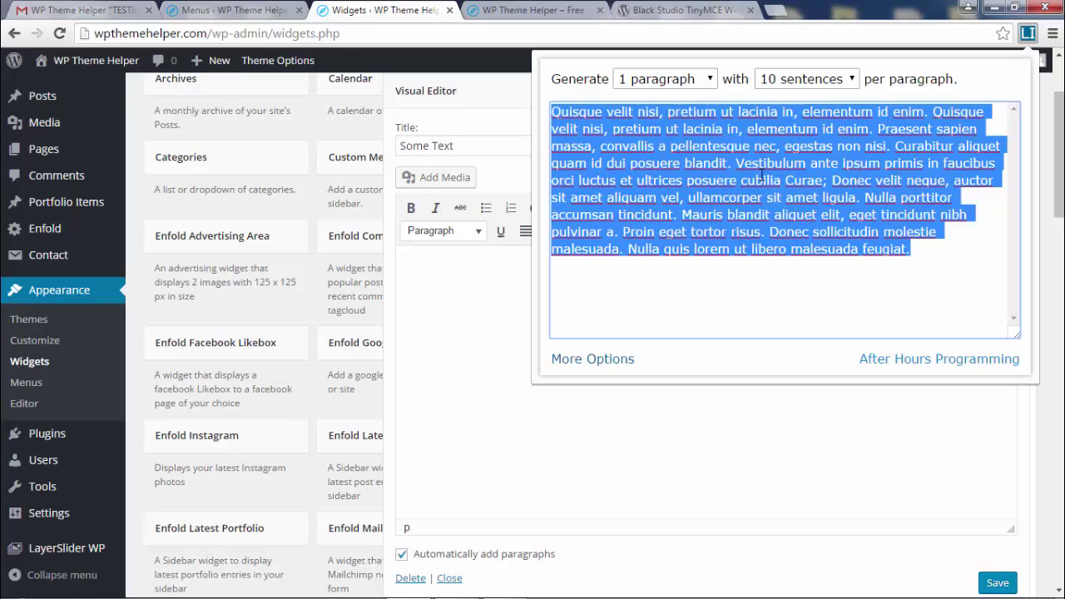
right_click(700, 164)
left_click(772, 247)
right_click(524, 310)
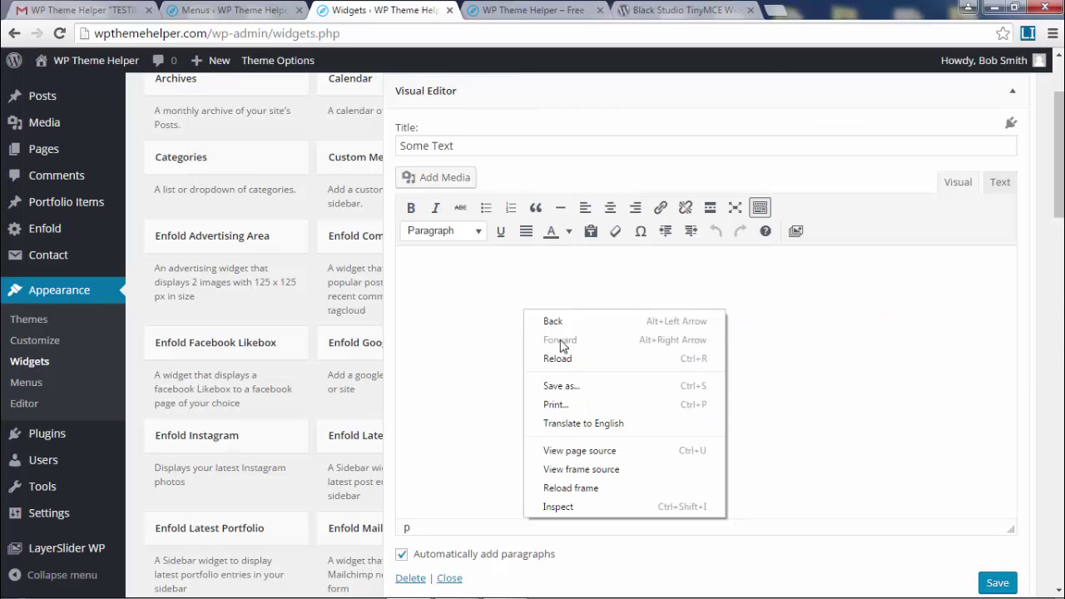
left_click(466, 297)
right_click(466, 296)
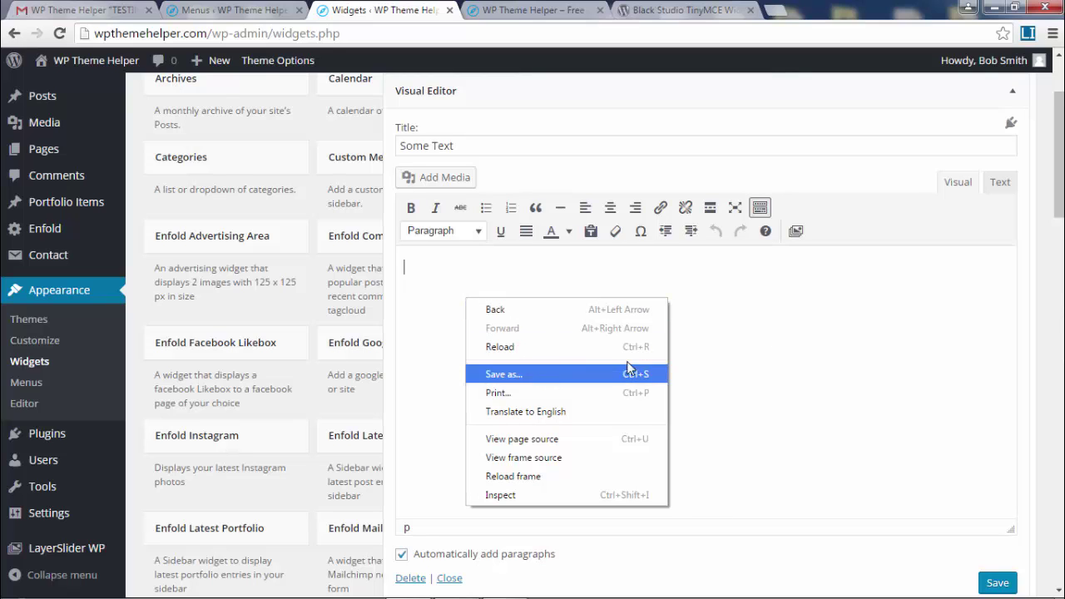
left_click(629, 291)
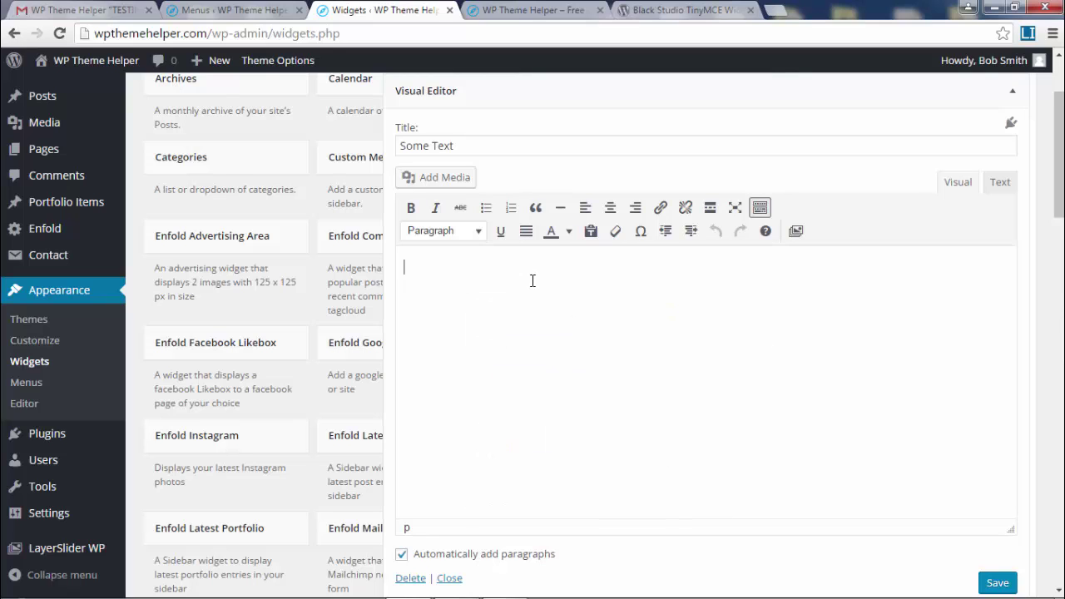
key("ctrl+v")
- Delete the sentences from 'Vestibulum' onward so the paragraph ends at 'blandit.', then return to Widgets
left_click_drag(812, 373, 565, 304)
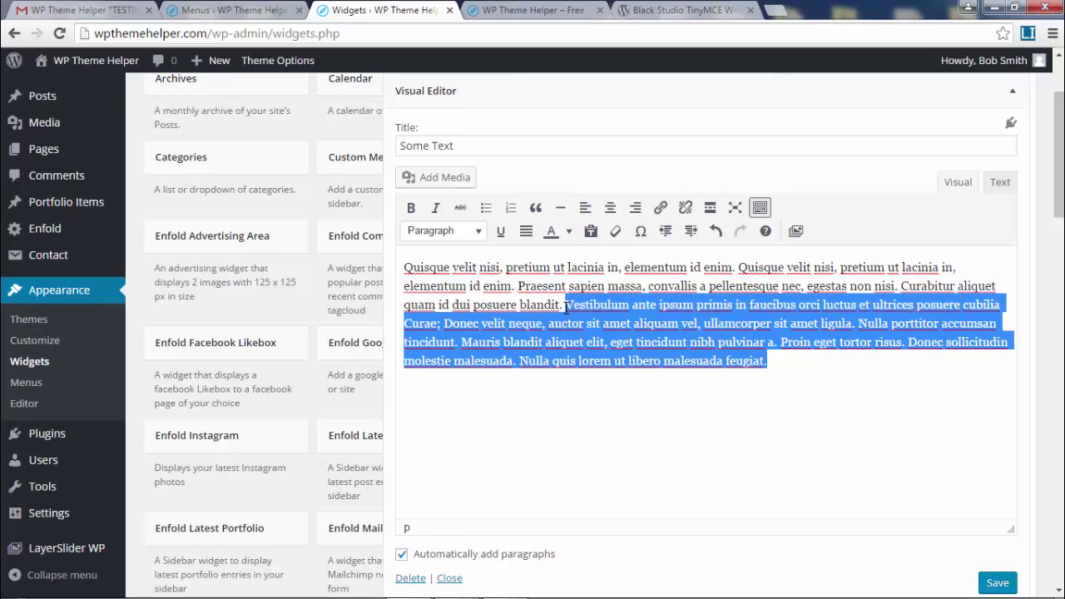
key("Delete")
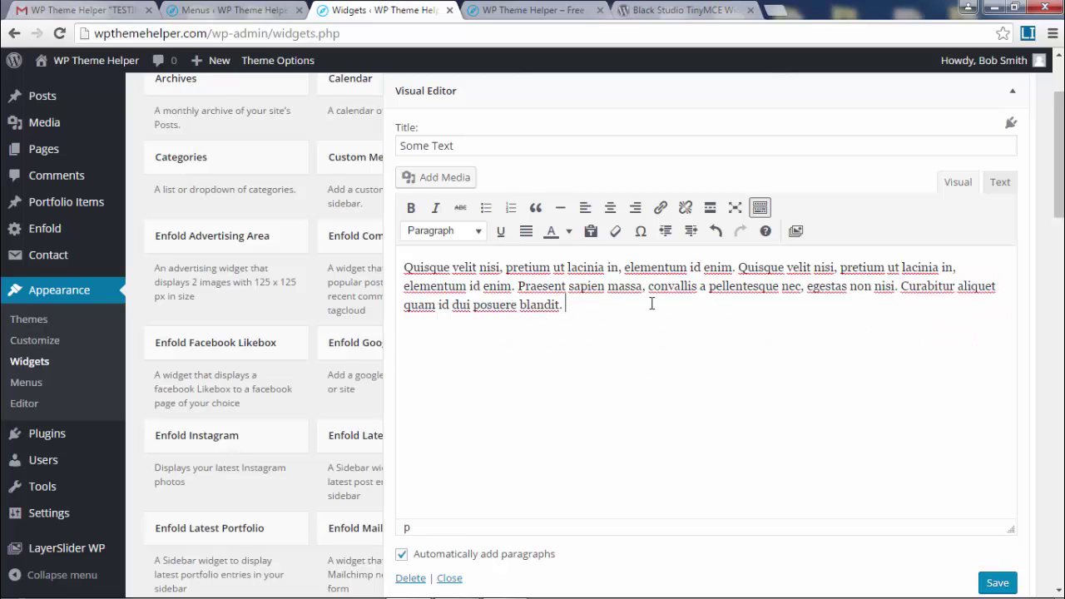
left_click(405, 267)
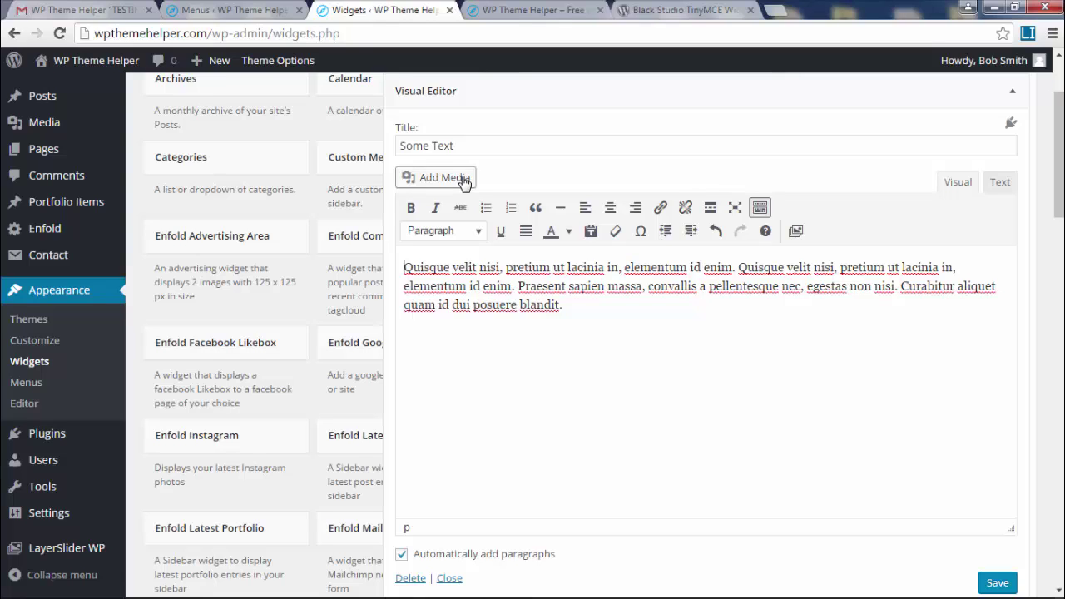
key("ctrl+5")
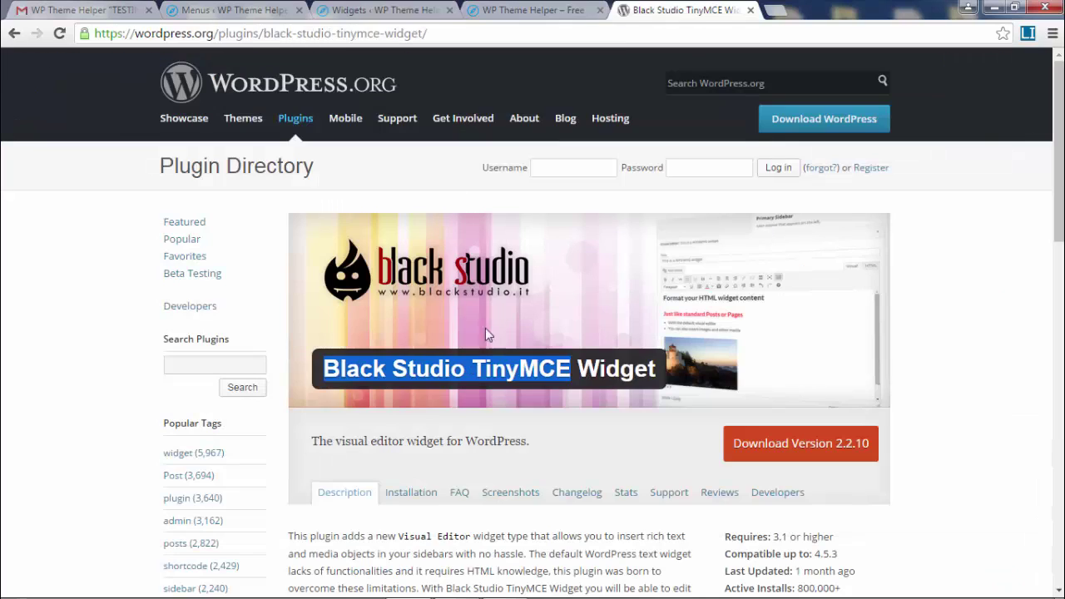
left_click(545, 10)
left_click(391, 8)
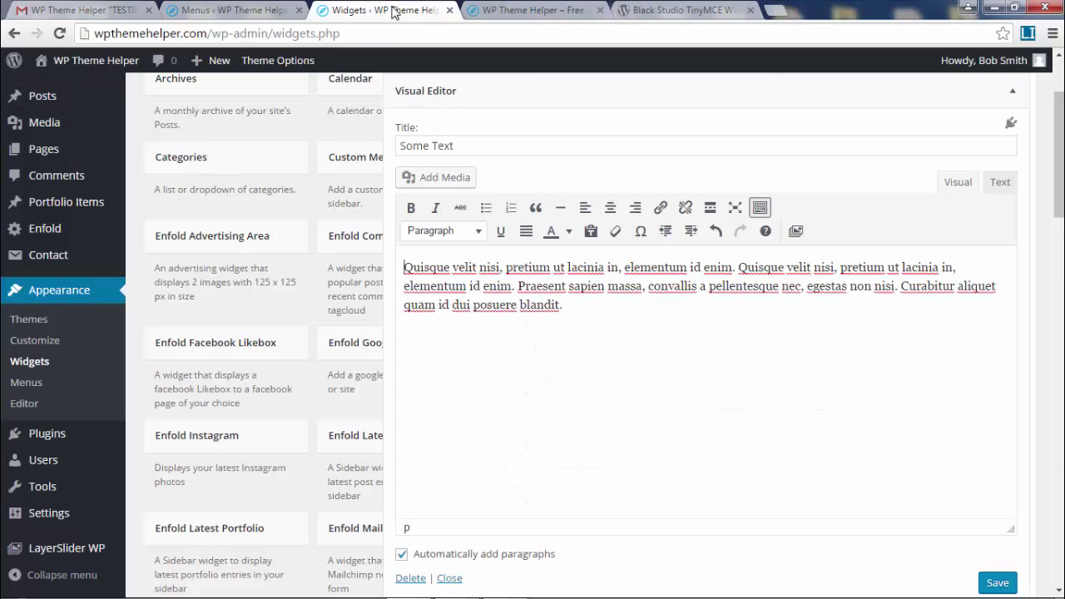
- Insert the polar bear image at Thumbnail – 80 × 80 size into the widget text
left_click(469, 182)
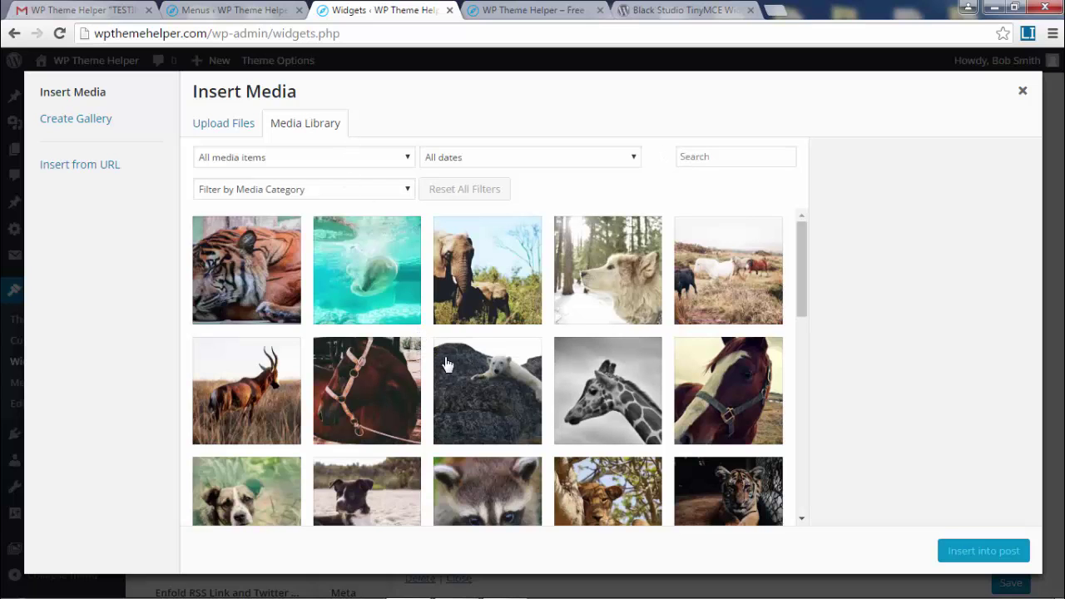
left_click(353, 279)
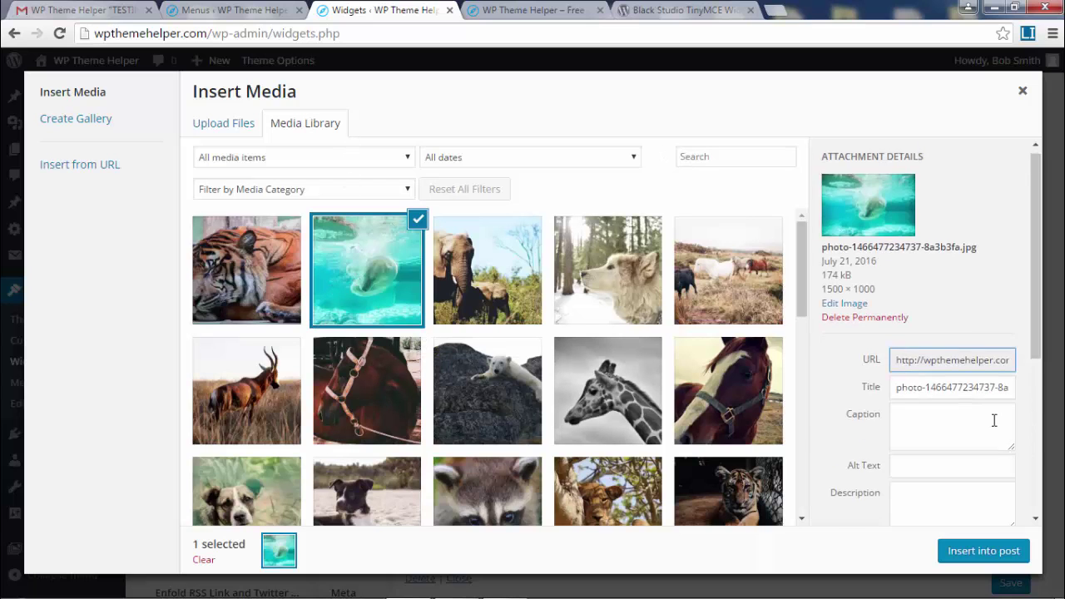
scroll(991, 424, "down", 3)
scroll(987, 430, "down", 2)
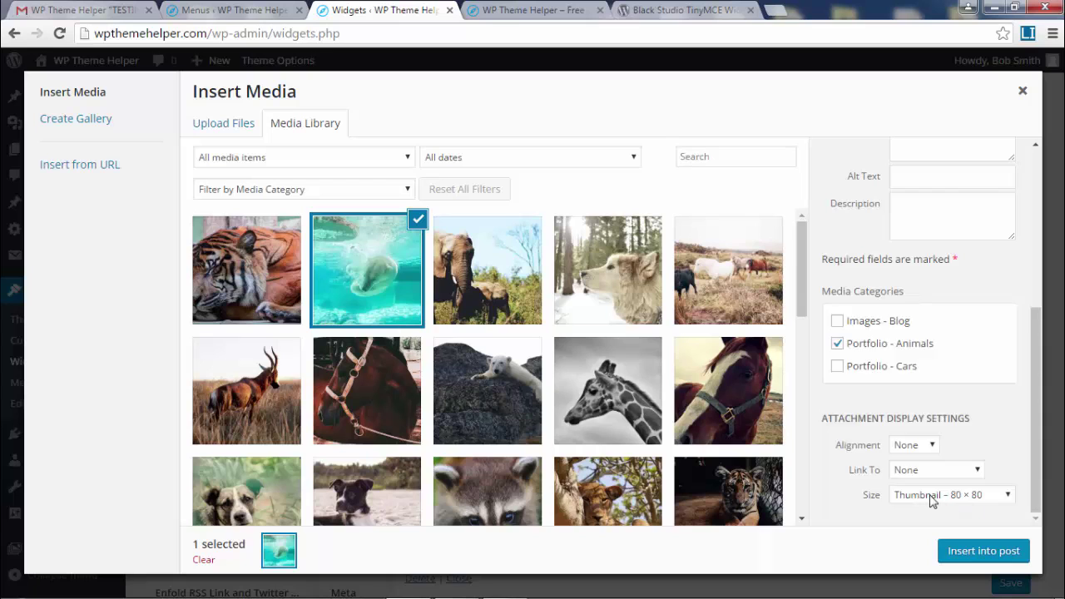
left_click(932, 498)
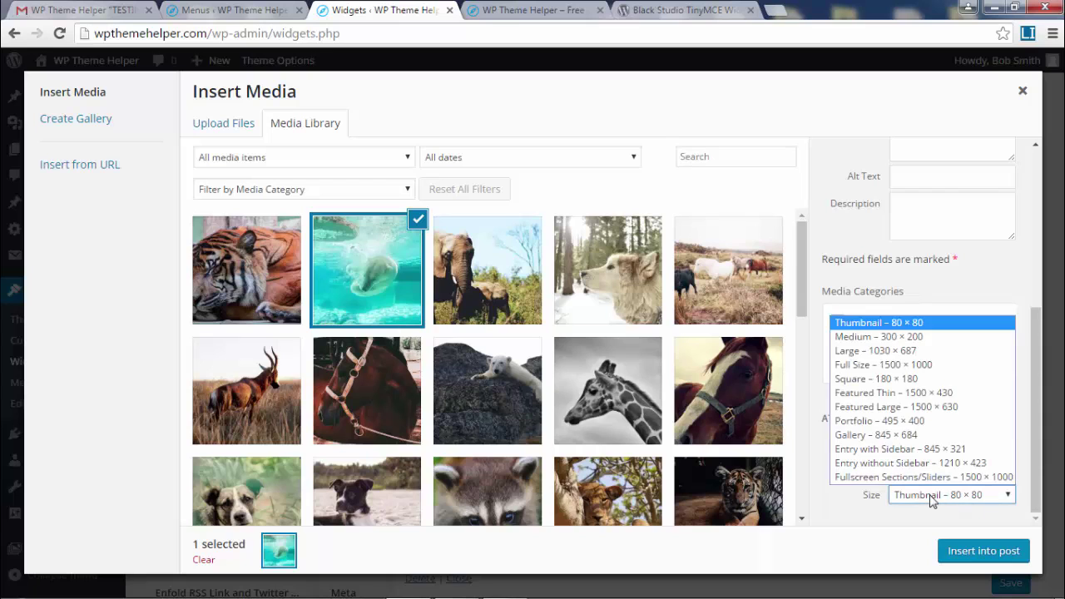
left_click(955, 330)
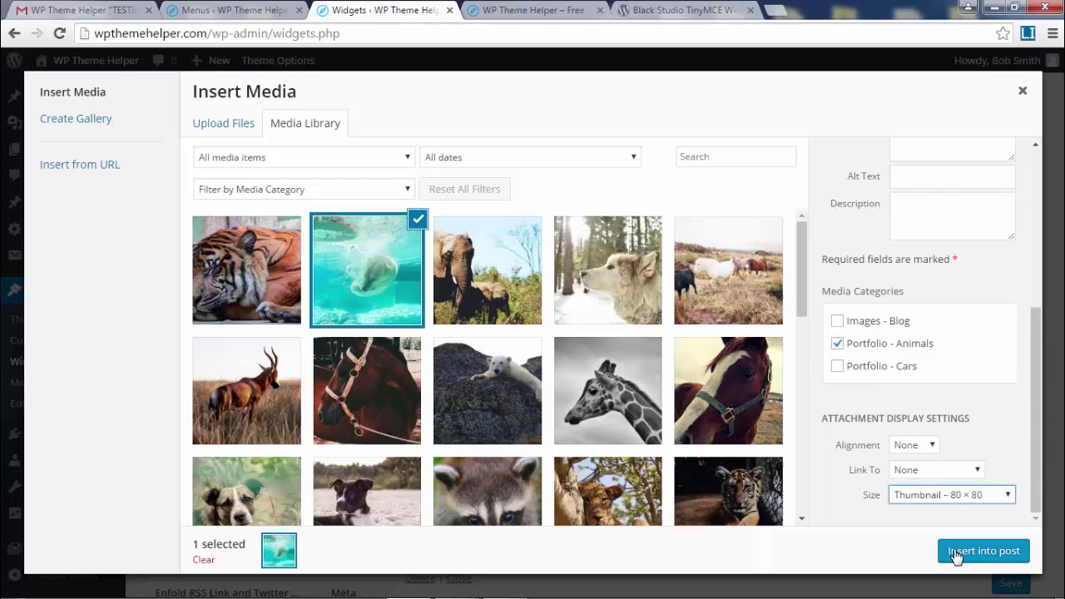
left_click(956, 552)
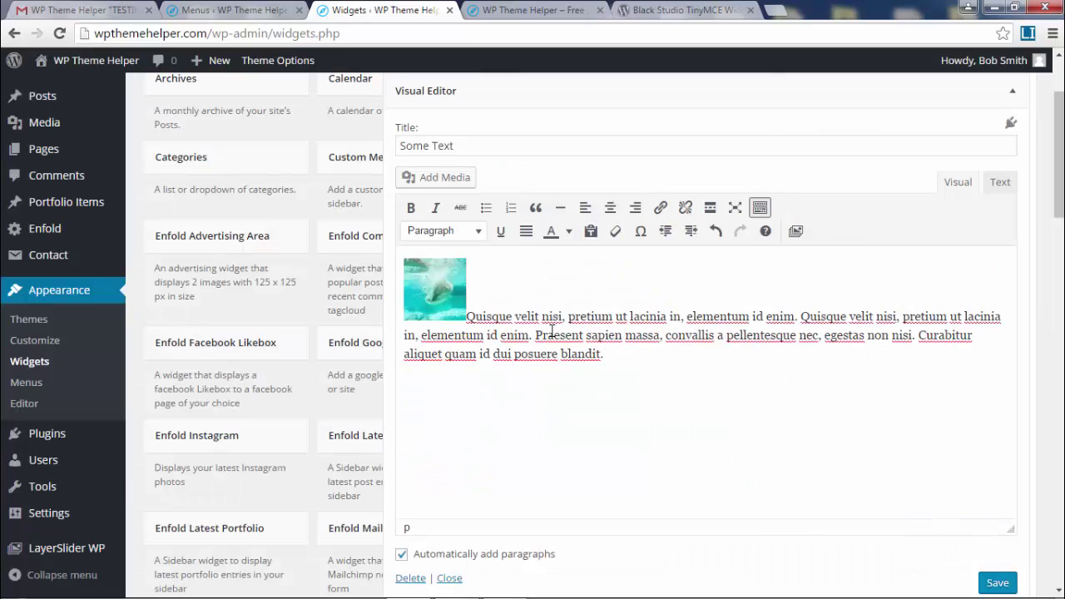
- Align the polar bear thumbnail left so the paragraph wraps beside it
left_click_drag(625, 364, 469, 318)
left_click(710, 379)
key("ctrl+a")
left_click(795, 453)
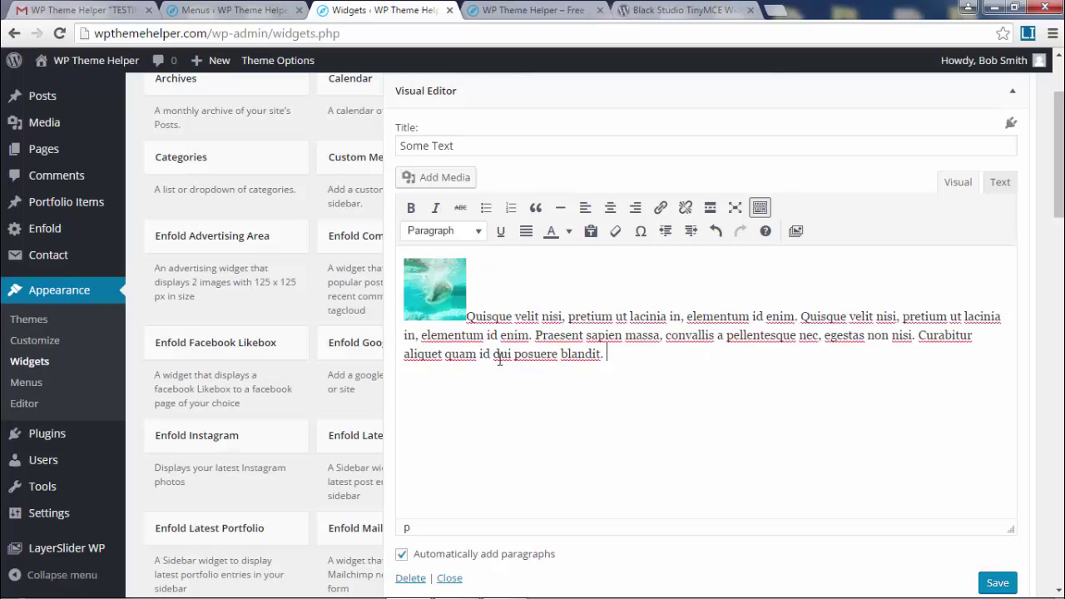
left_click(429, 309)
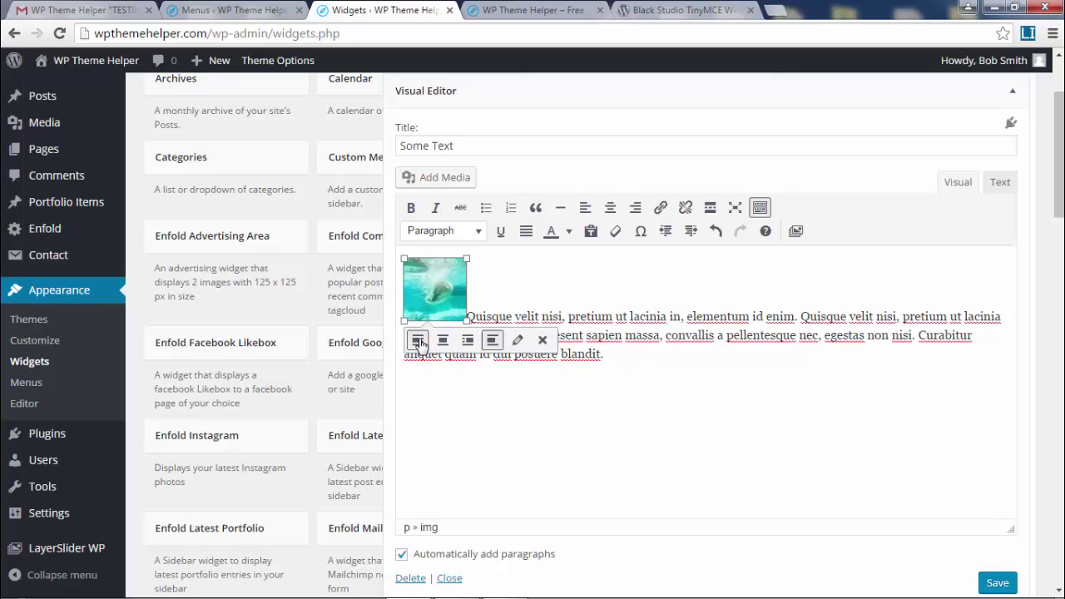
left_click(418, 340)
left_click(922, 283)
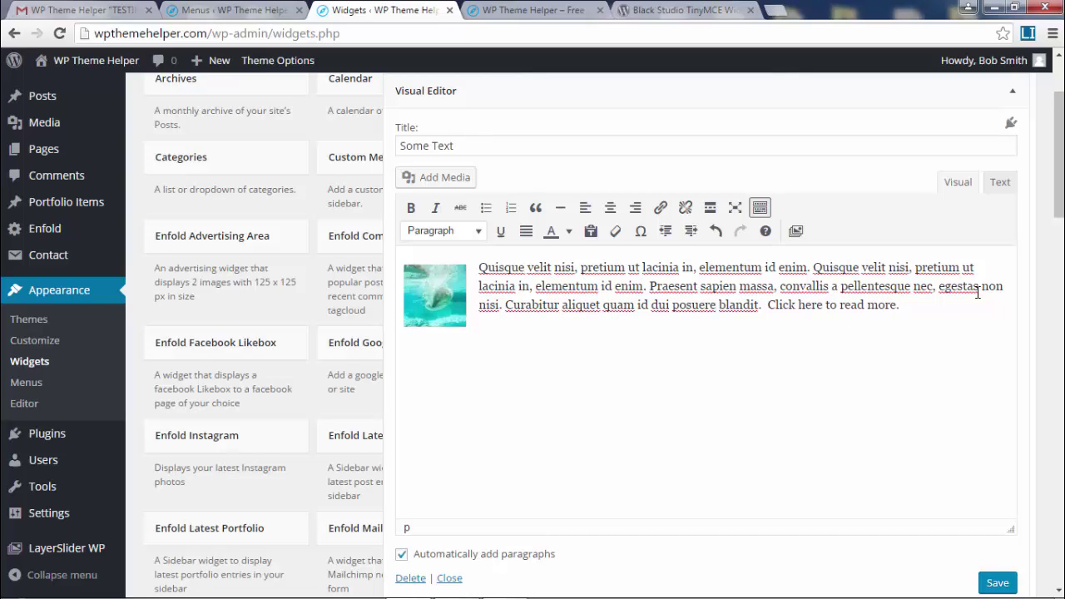
- Link the sentence 'Click here to read more.' to the About page
left_click_drag(900, 308, 767, 308)
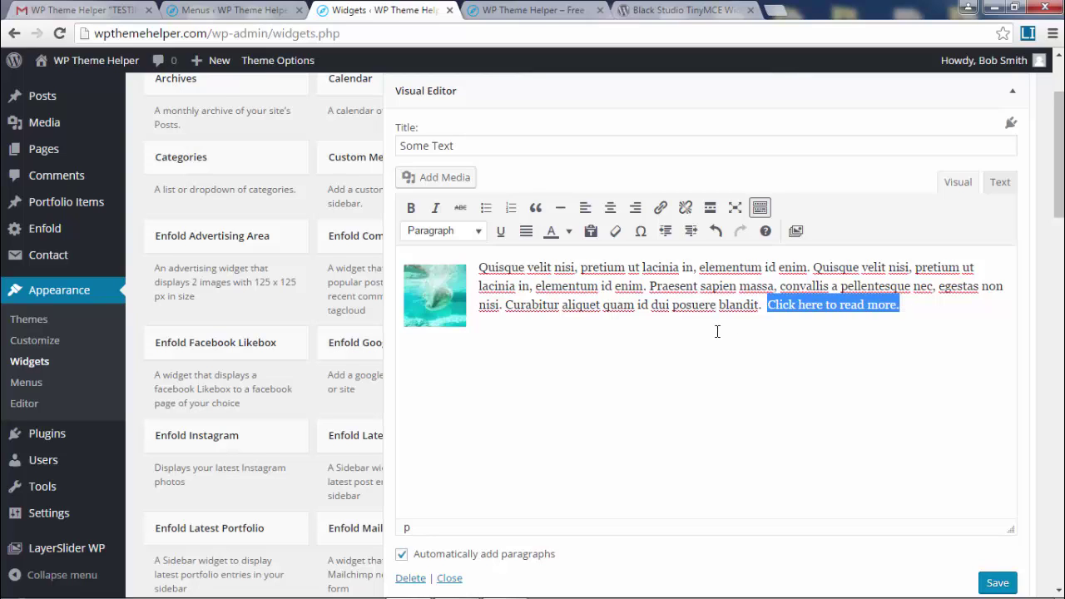
left_click(661, 208)
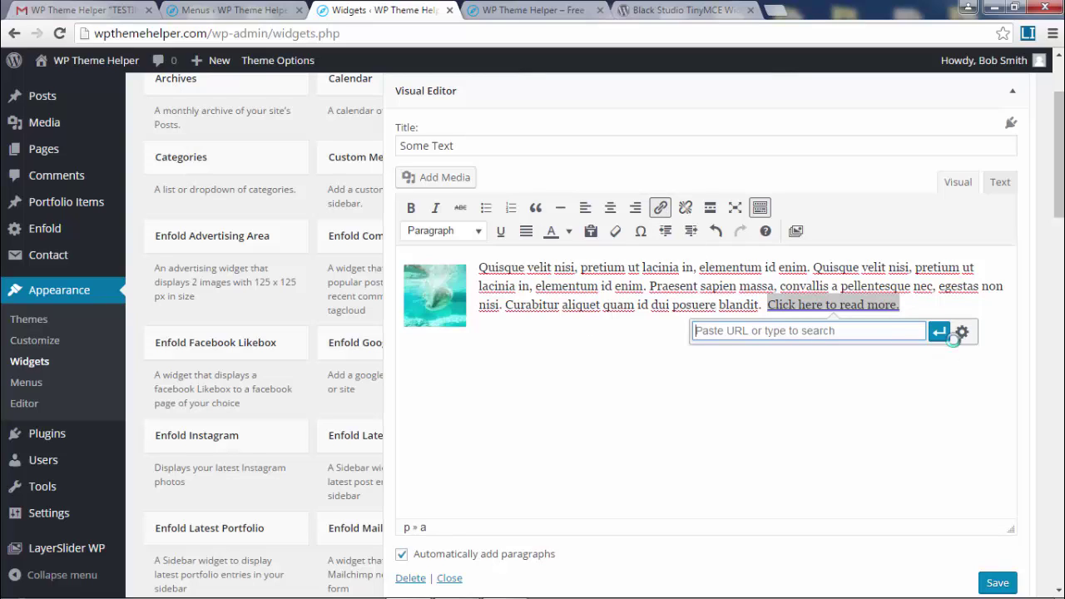
left_click(939, 333)
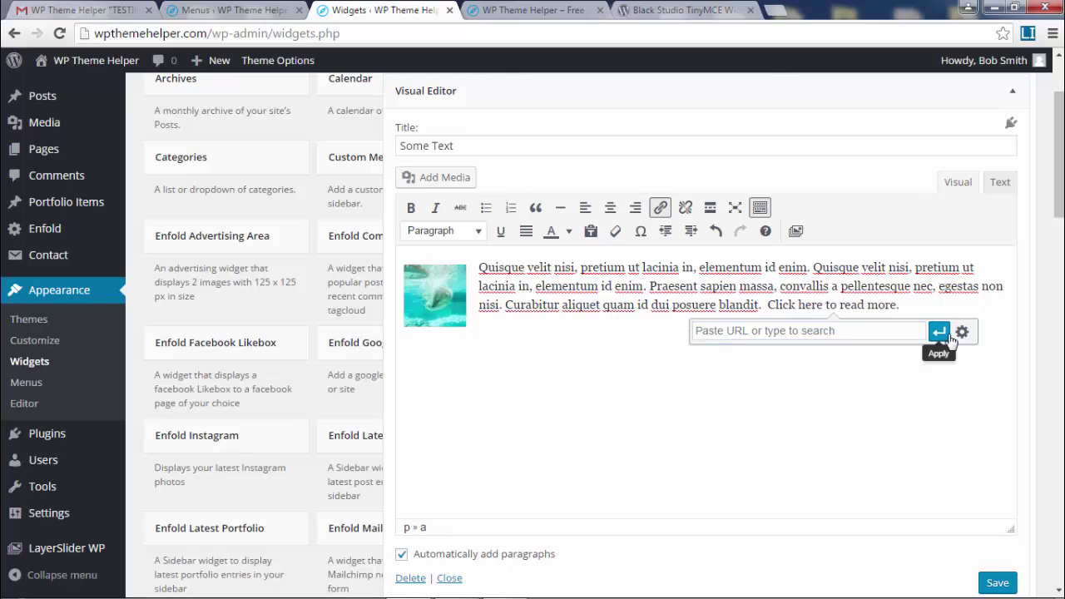
left_click(962, 333)
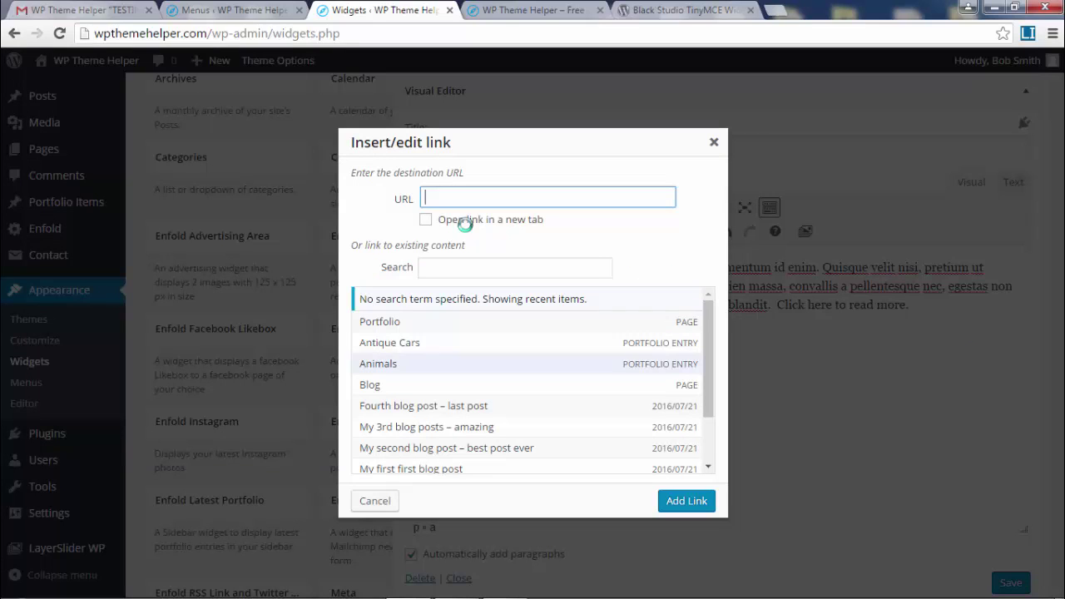
scroll(441, 416, "down", 2)
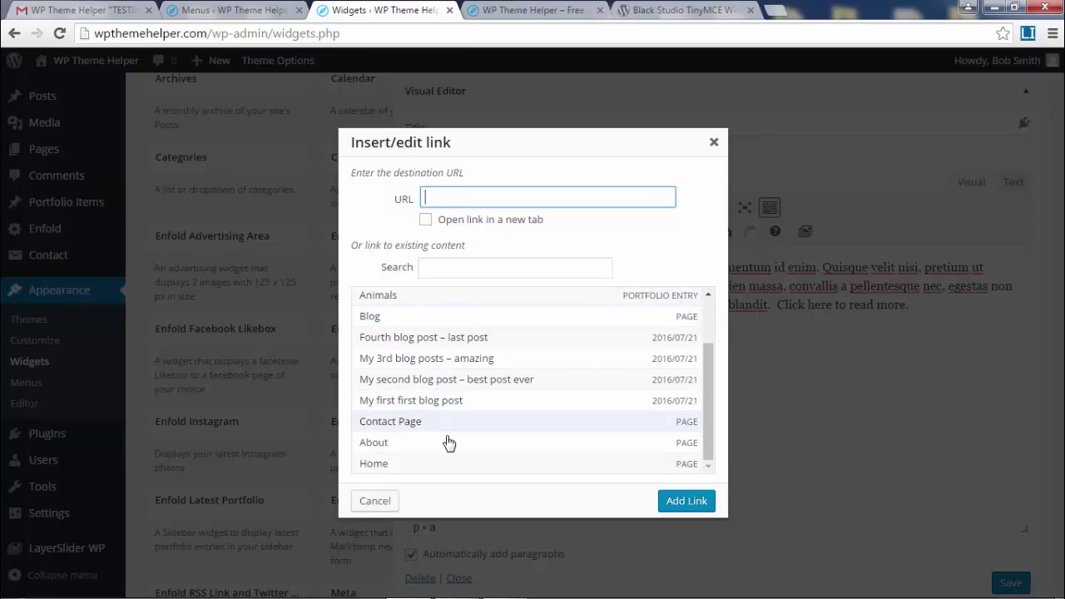
scroll(530, 457, "up", 3)
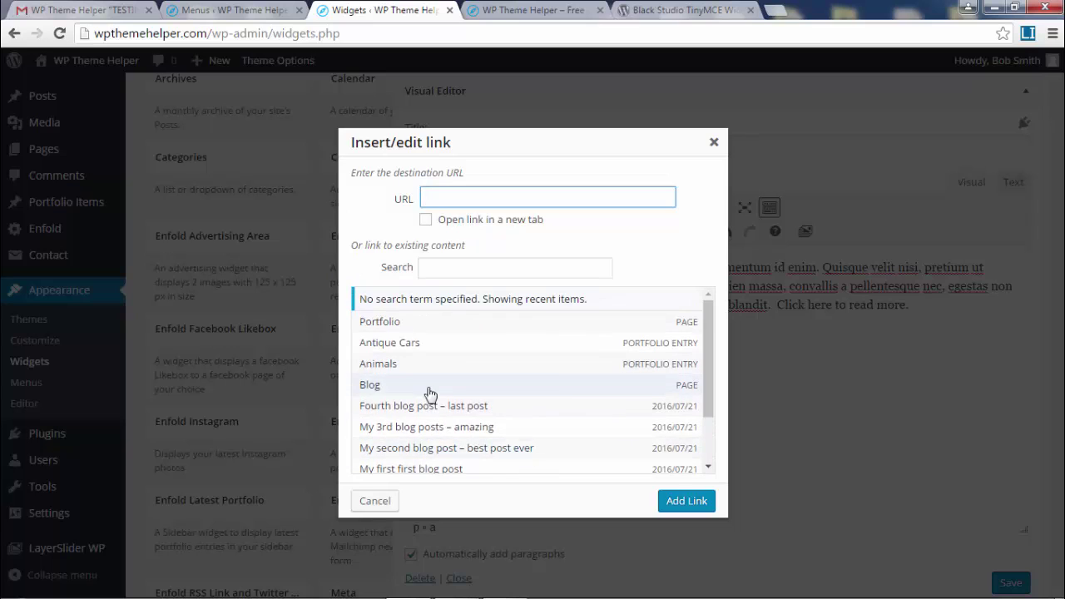
scroll(558, 390, "down", 2)
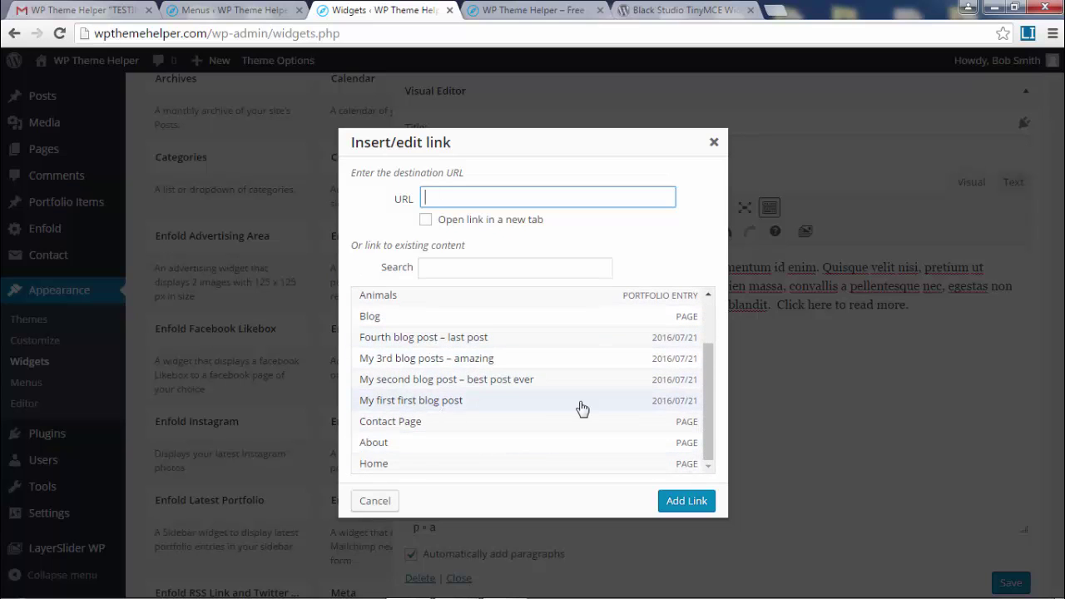
scroll(516, 396, "up", 1)
scroll(516, 396, "up", 2)
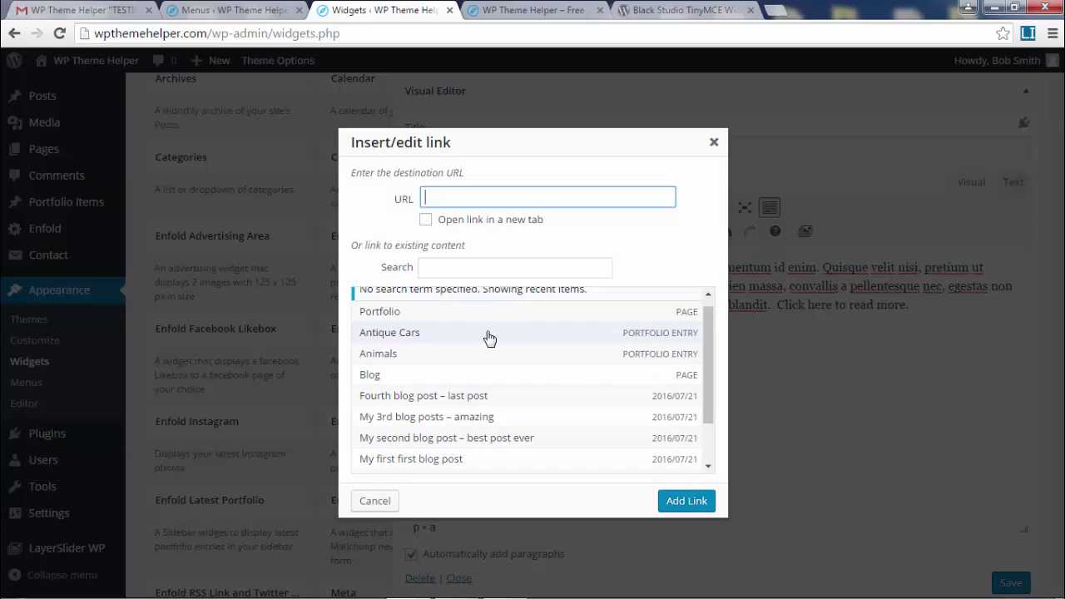
scroll(521, 392, "down", 2)
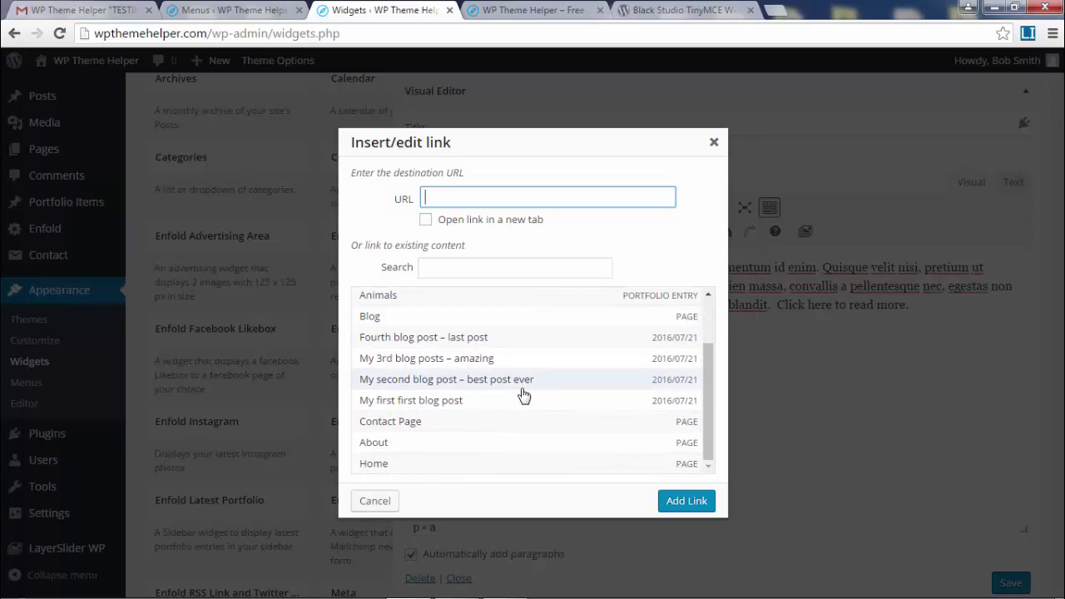
left_click(464, 445)
left_click(681, 502)
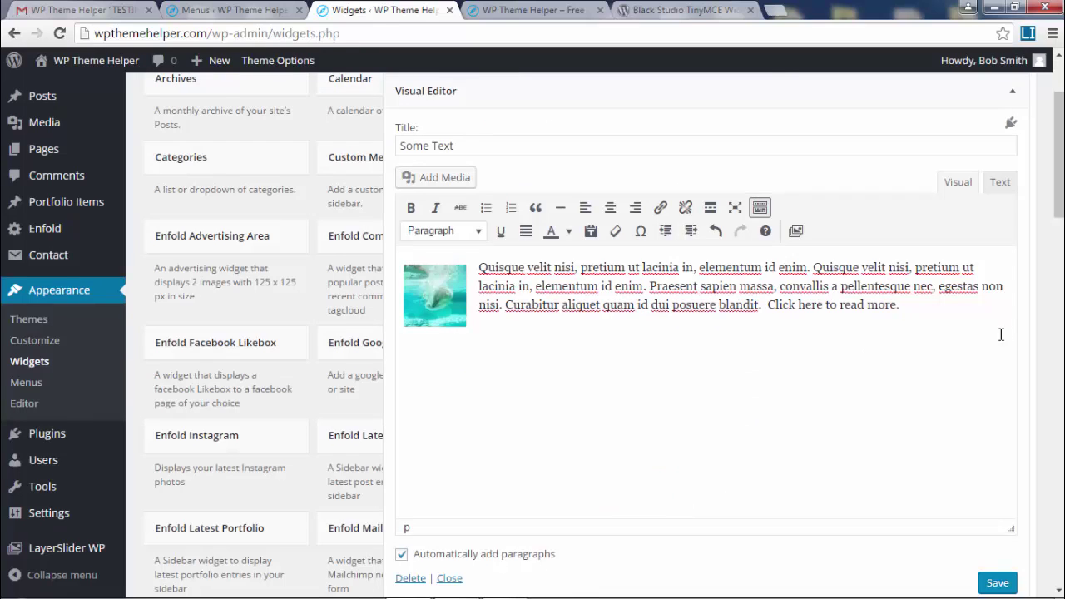
- Reapply the About page link to the read-more sentence, verify it, and save the widget
left_click_drag(769, 305, 909, 307)
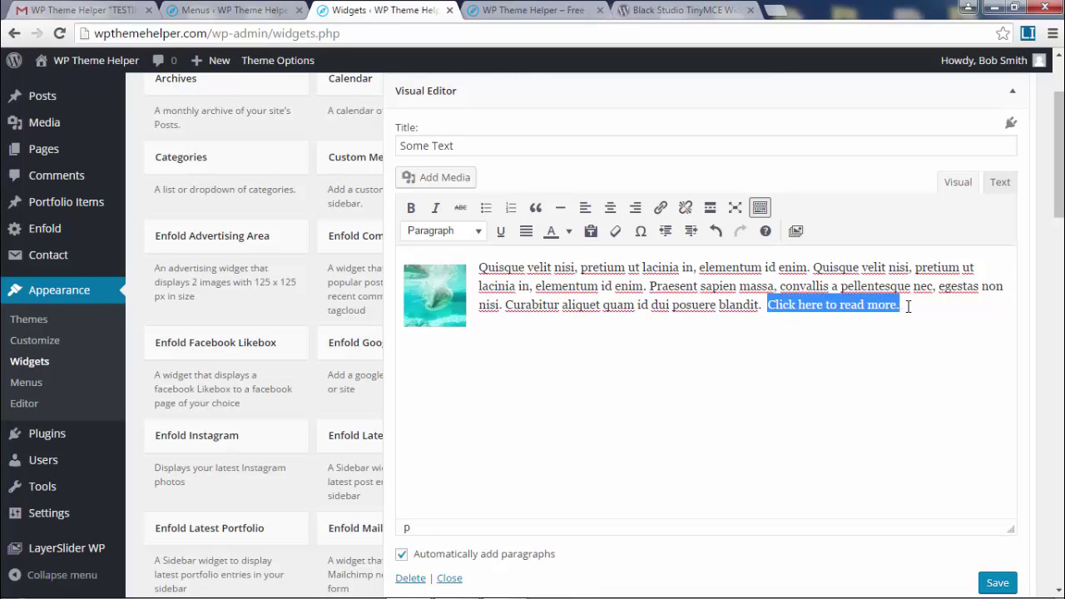
left_click(661, 208)
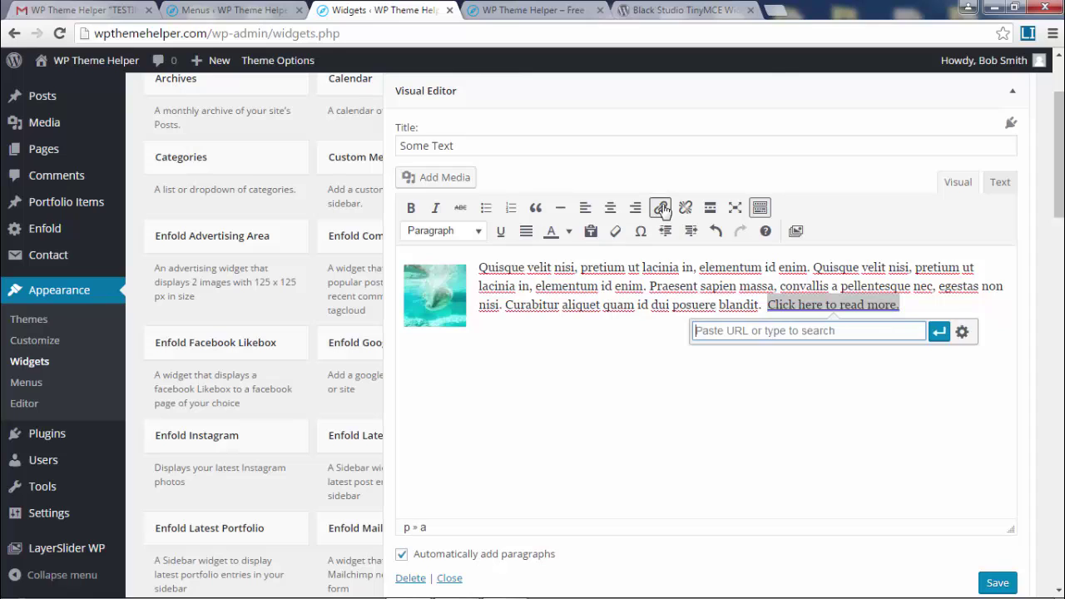
left_click(962, 331)
scroll(630, 374, "down", 3)
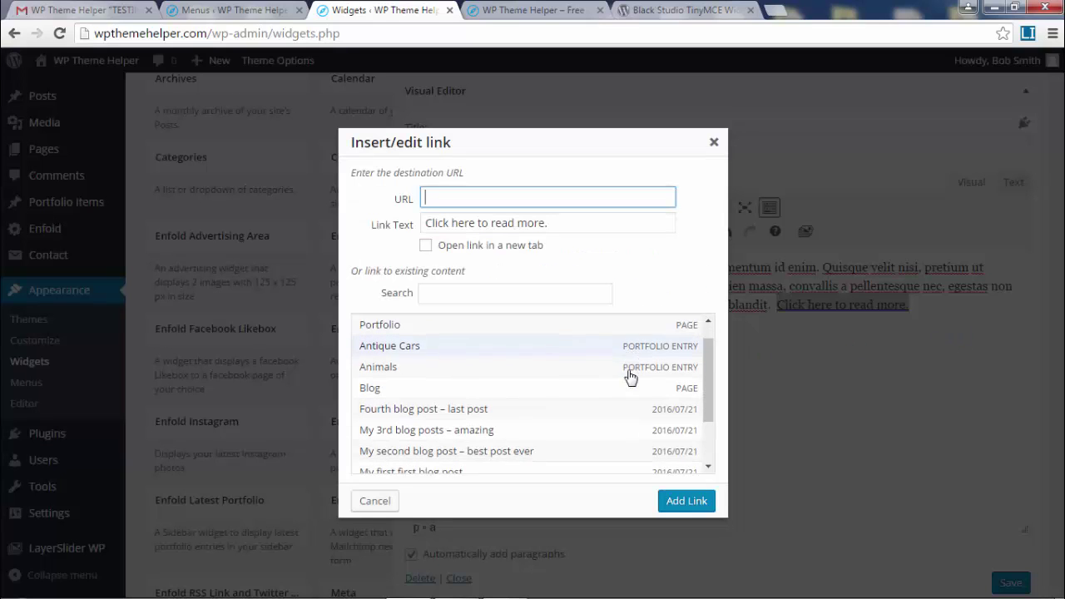
left_click(605, 450)
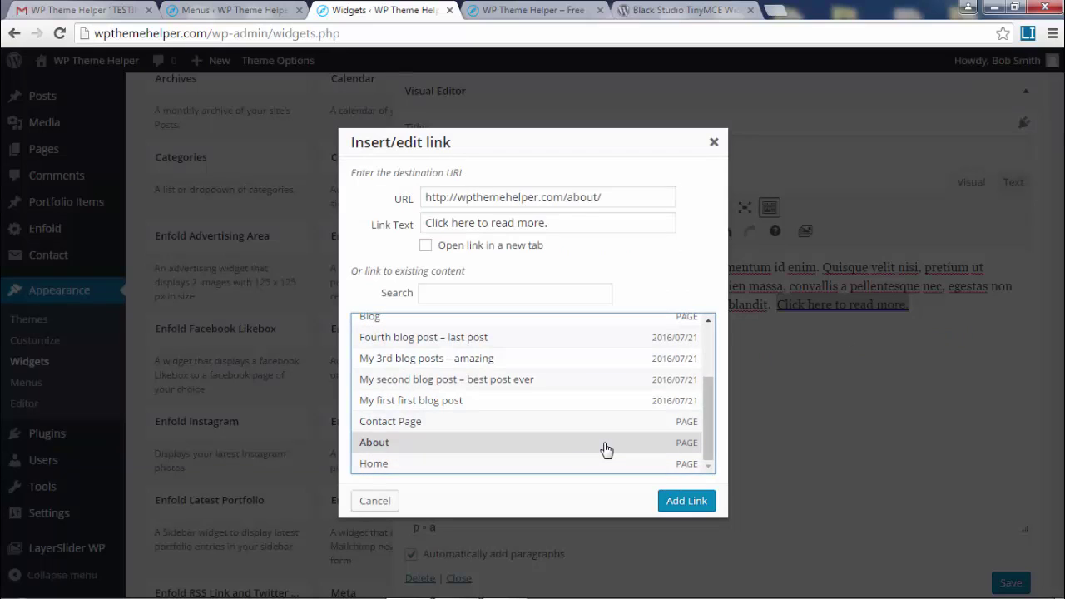
left_click(686, 501)
left_click(863, 406)
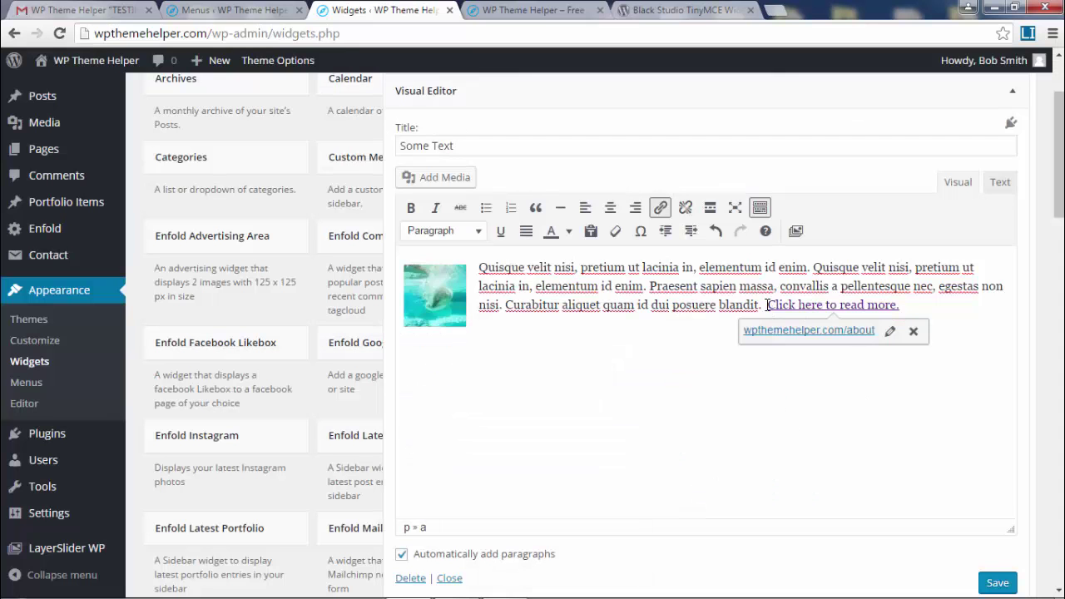
left_click_drag(767, 304, 909, 303)
left_click(880, 397)
left_click(998, 583)
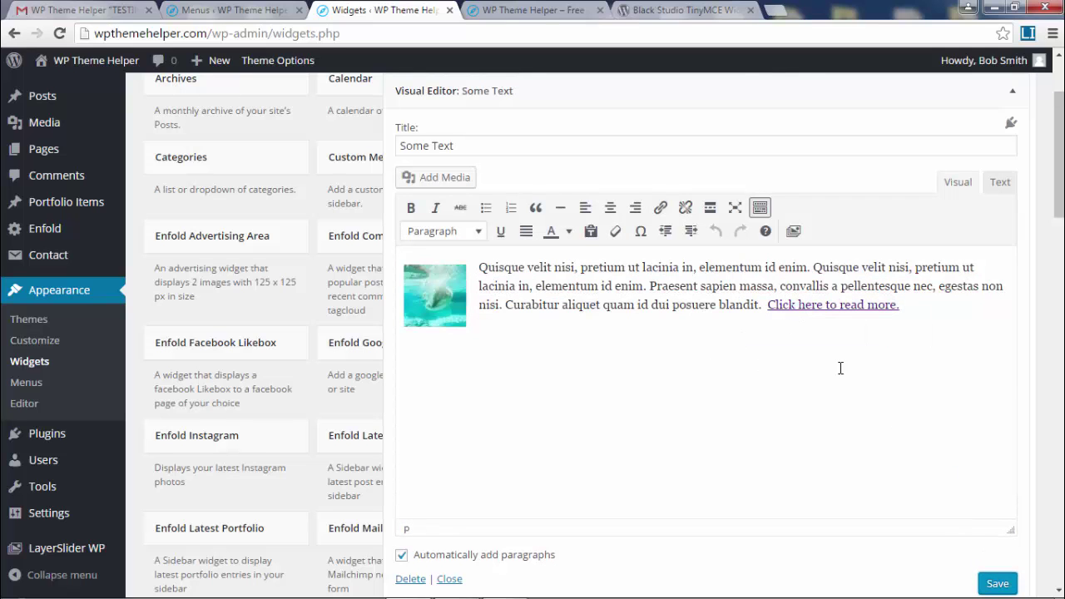
- Collapse the Some Text widget, reload the live site to view the new footer column, and return to Widgets
left_click(704, 91)
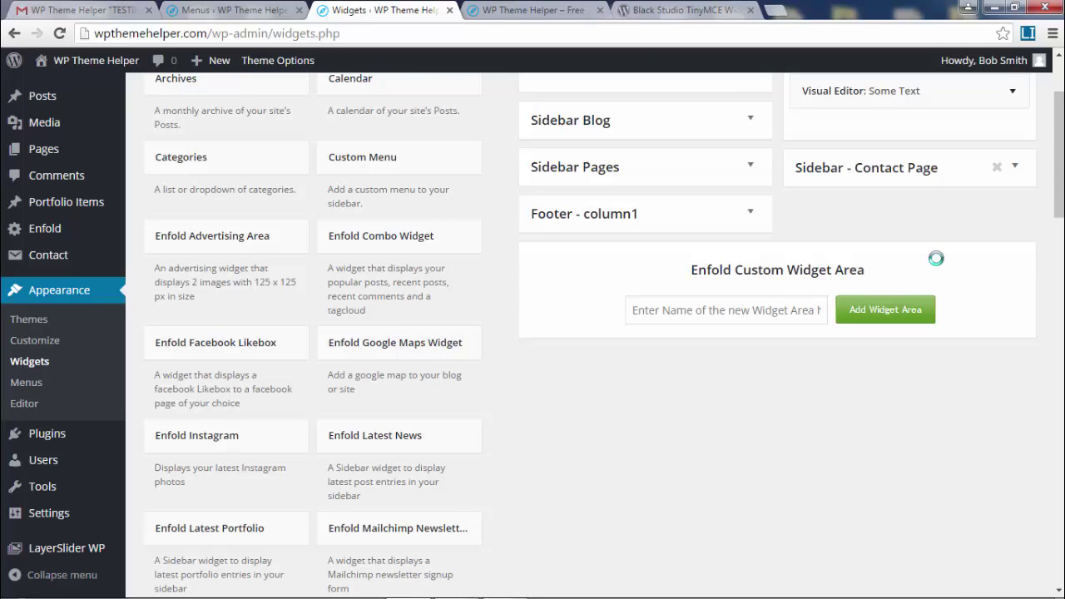
scroll(832, 208, "up", 3)
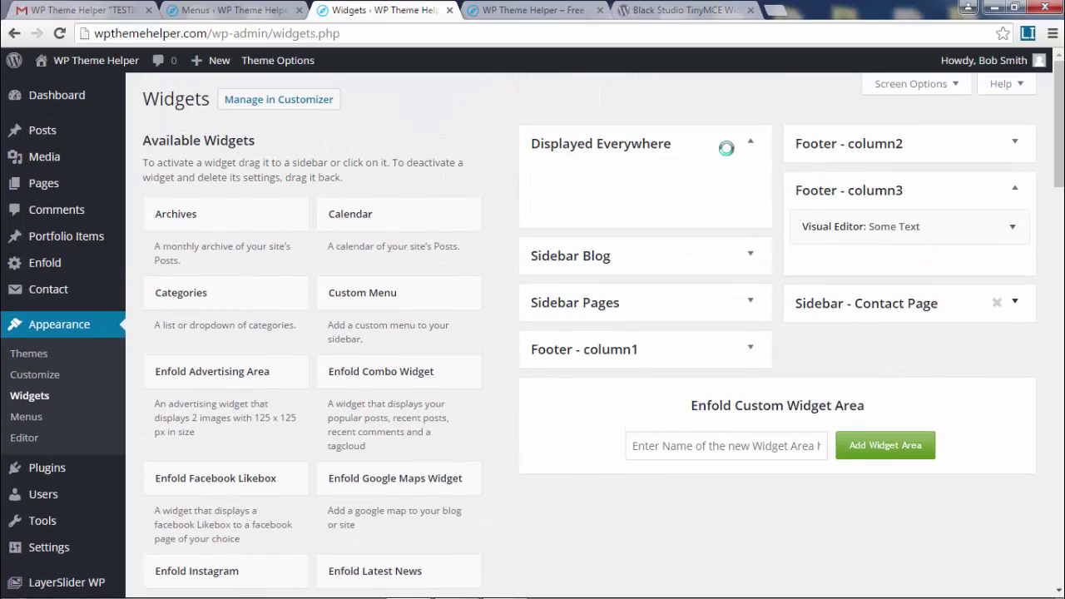
left_click(548, 8)
scroll(530, 320, "down", 4)
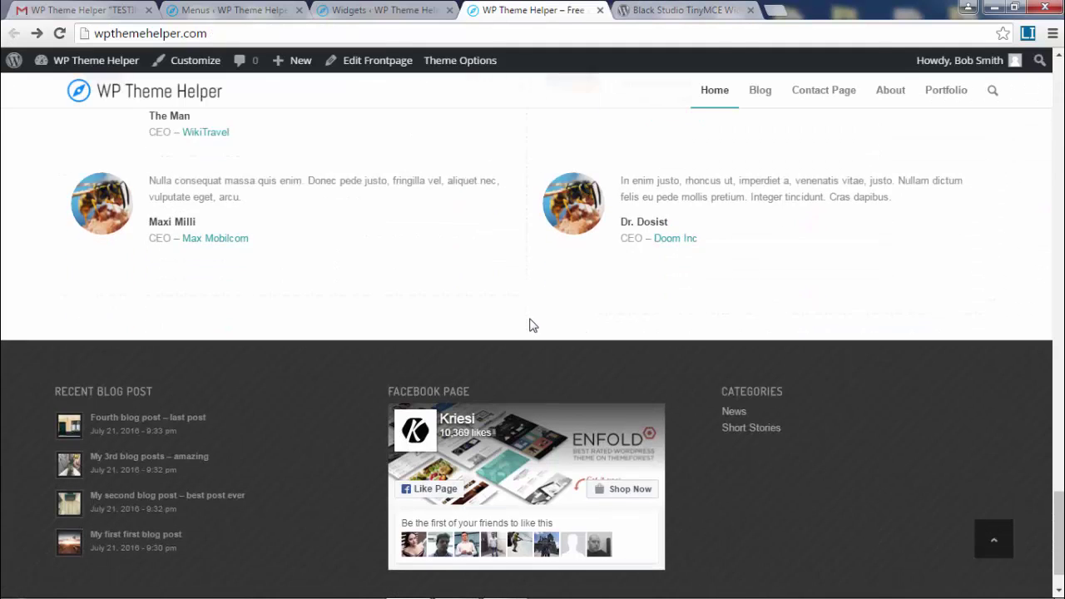
left_click(59, 33)
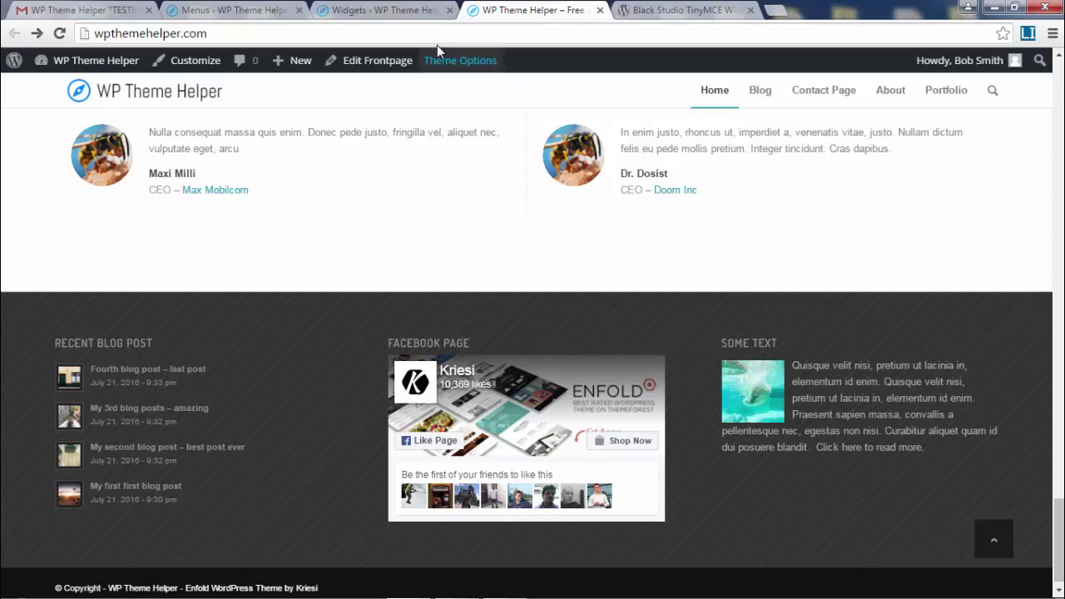
left_click(393, 11)
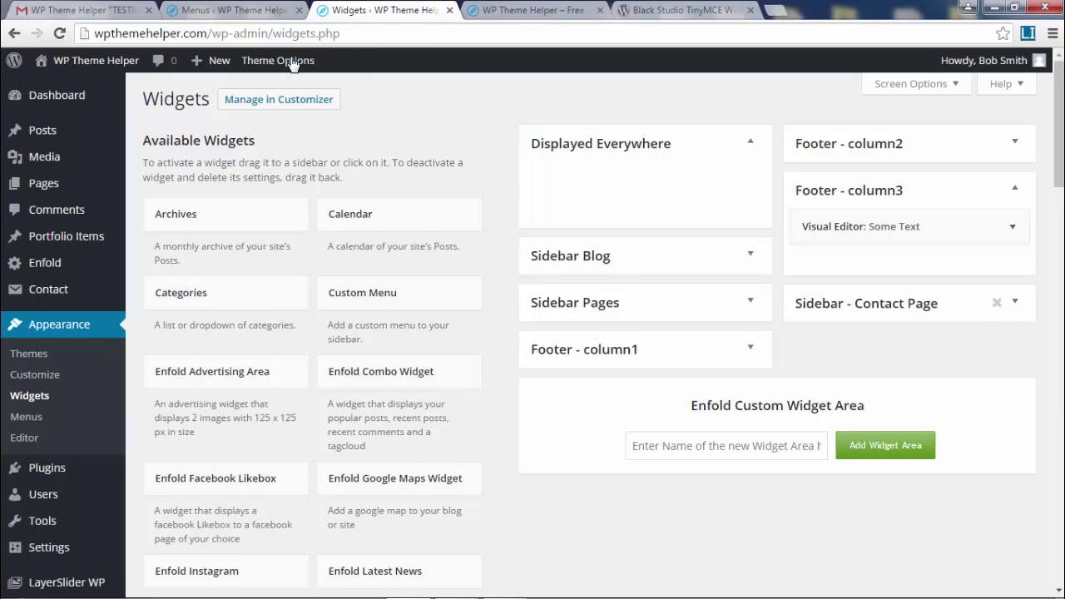
- In Enfold General Styling, set the Footer Primary color to white (#ffffff)
mouse_move(293, 65)
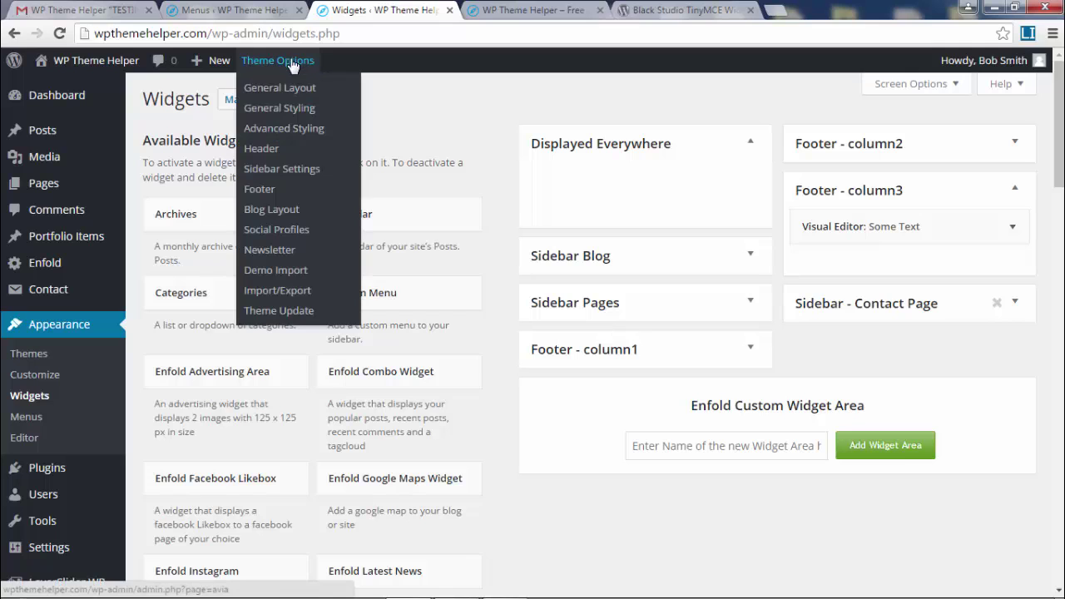
left_click(293, 108)
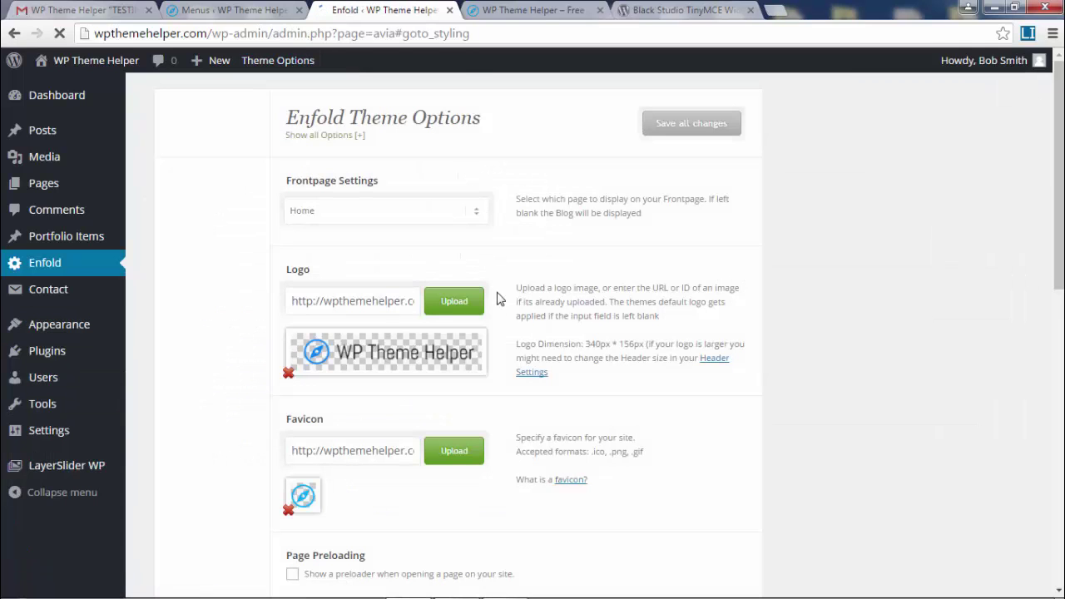
mouse_move(278, 60)
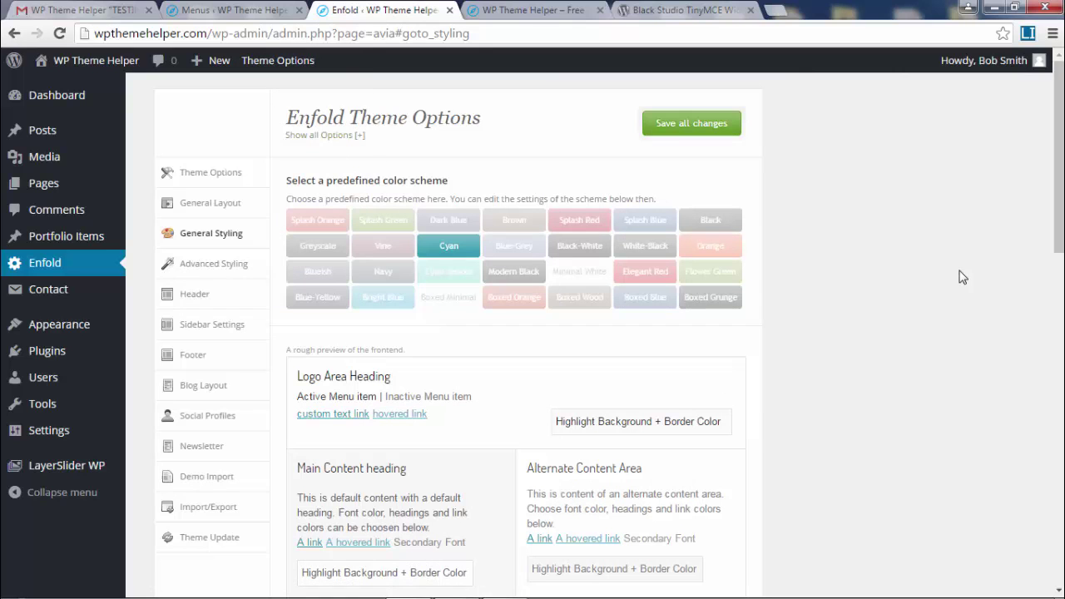
scroll(954, 284, "down", 7)
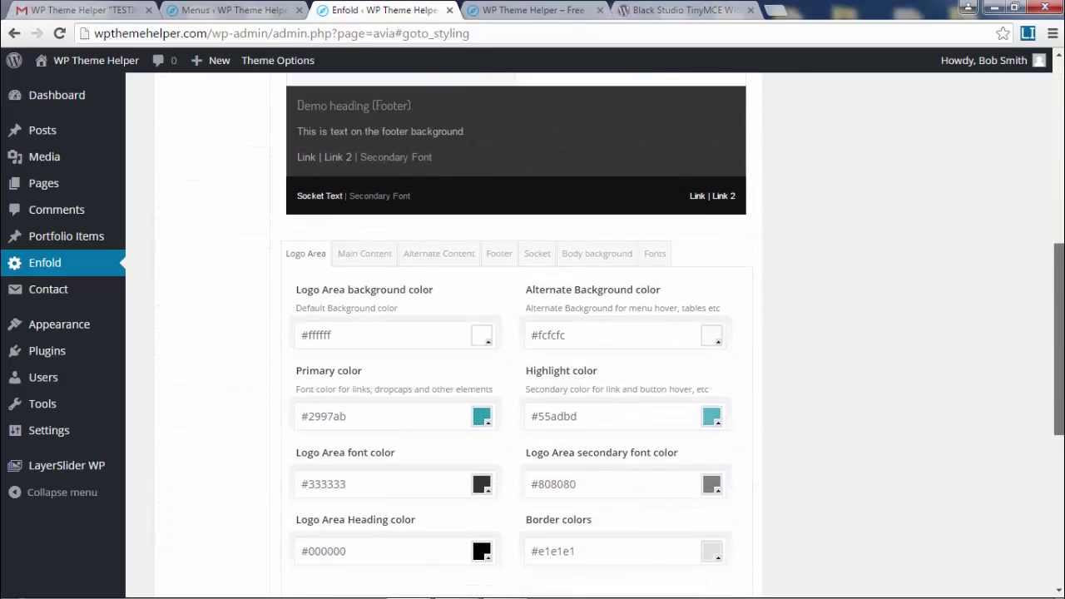
scroll(1062, 394, "down", 1)
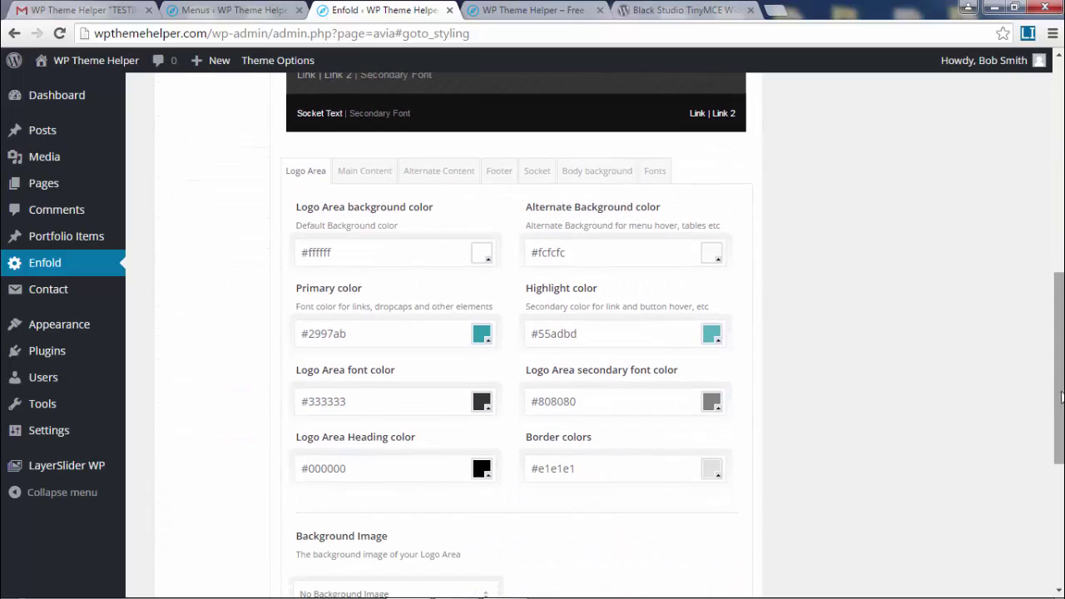
left_click(497, 182)
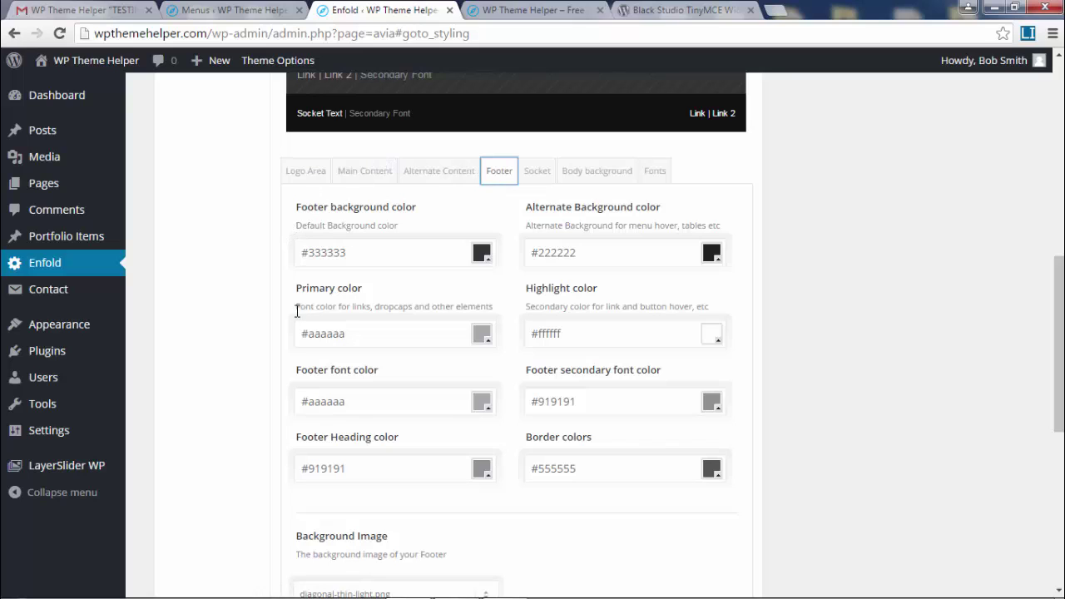
left_click_drag(296, 310, 481, 307)
left_click(419, 338)
left_click(483, 334)
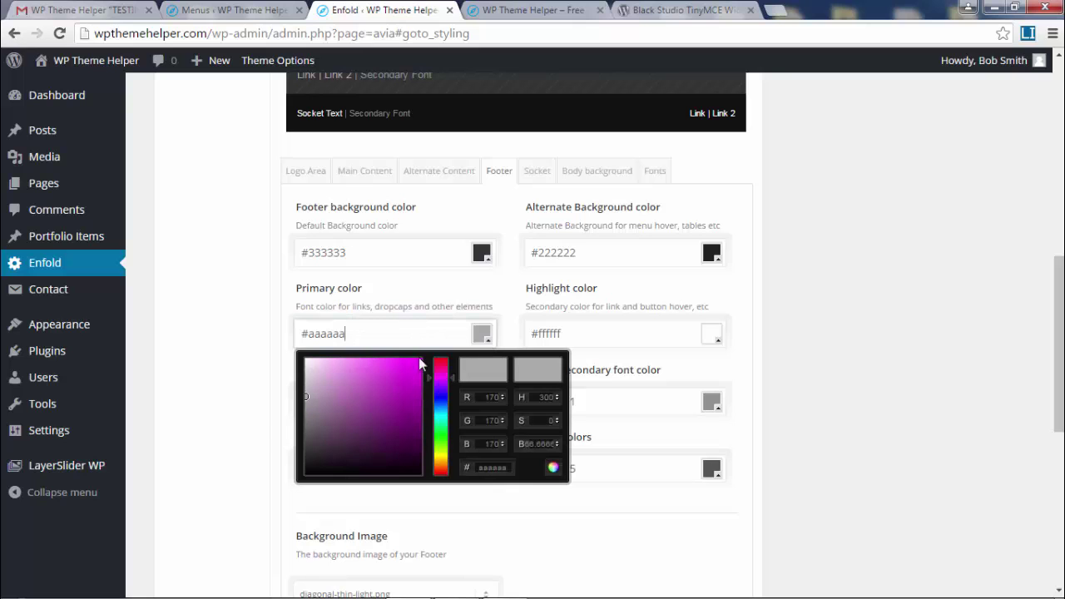
mouse_move(421, 363)
left_mouse_down()
mouse_move(314, 302)
mouse_move(293, 356)
left_mouse_up()
left_click(911, 311)
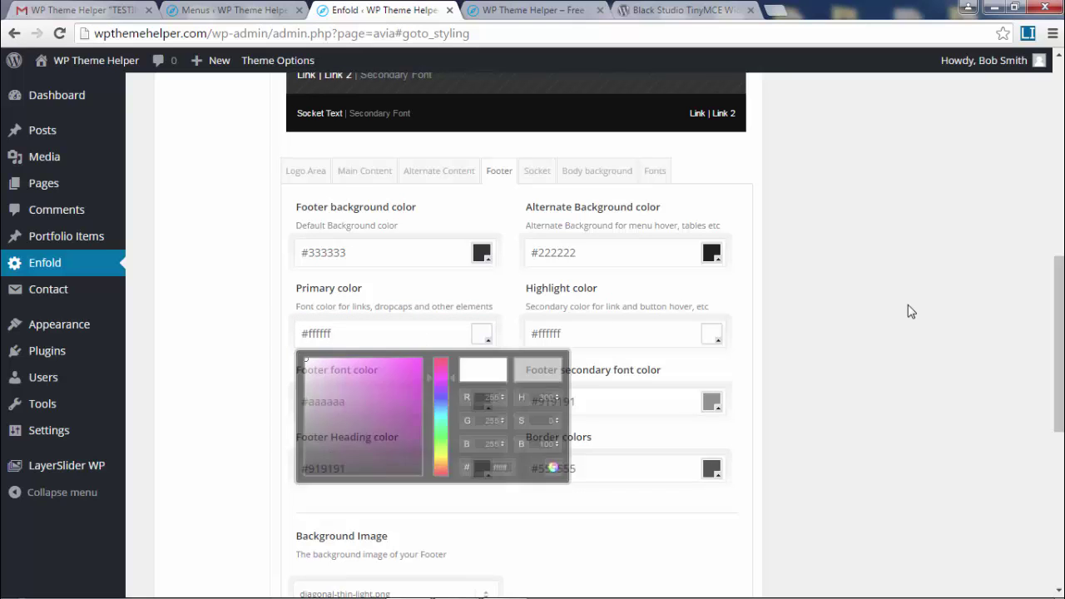
- Save all theme option changes and reload the live site
scroll(911, 311, "up", 3)
scroll(911, 312, "up", 5)
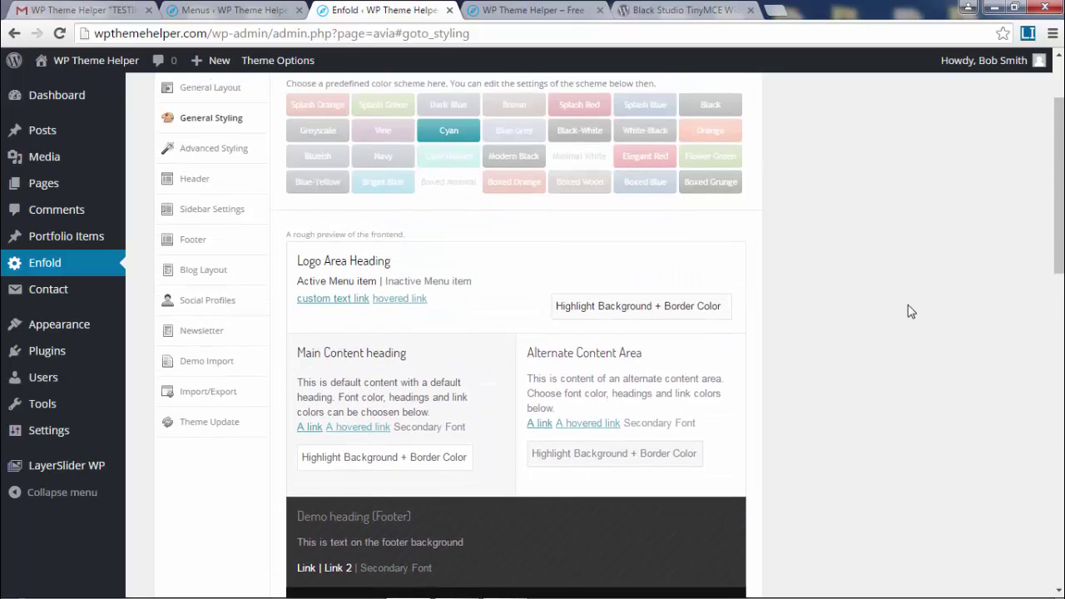
left_click(707, 122)
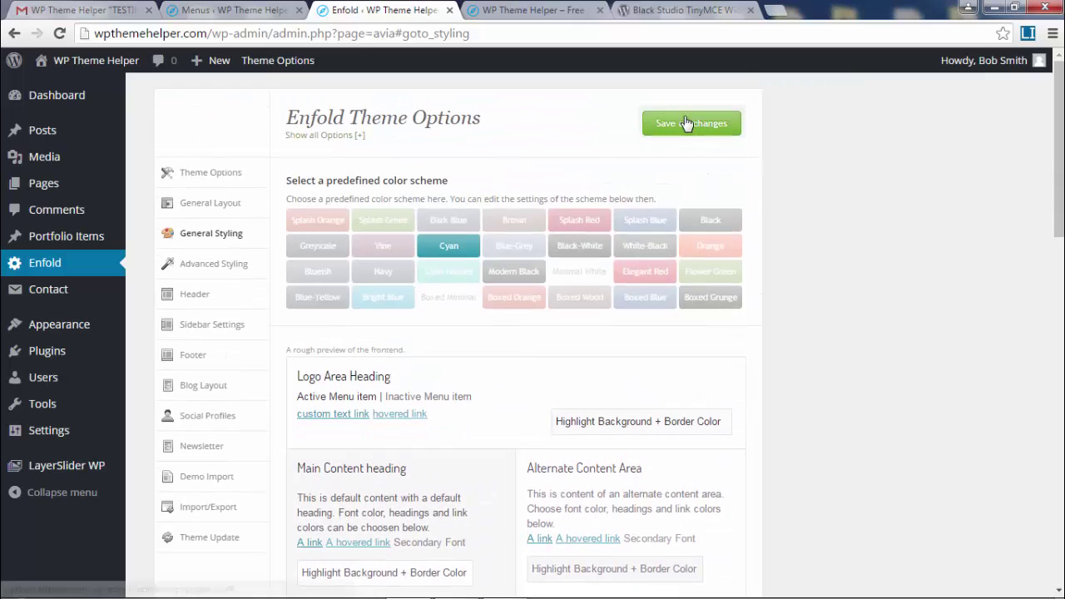
left_click(529, 10)
left_click(59, 34)
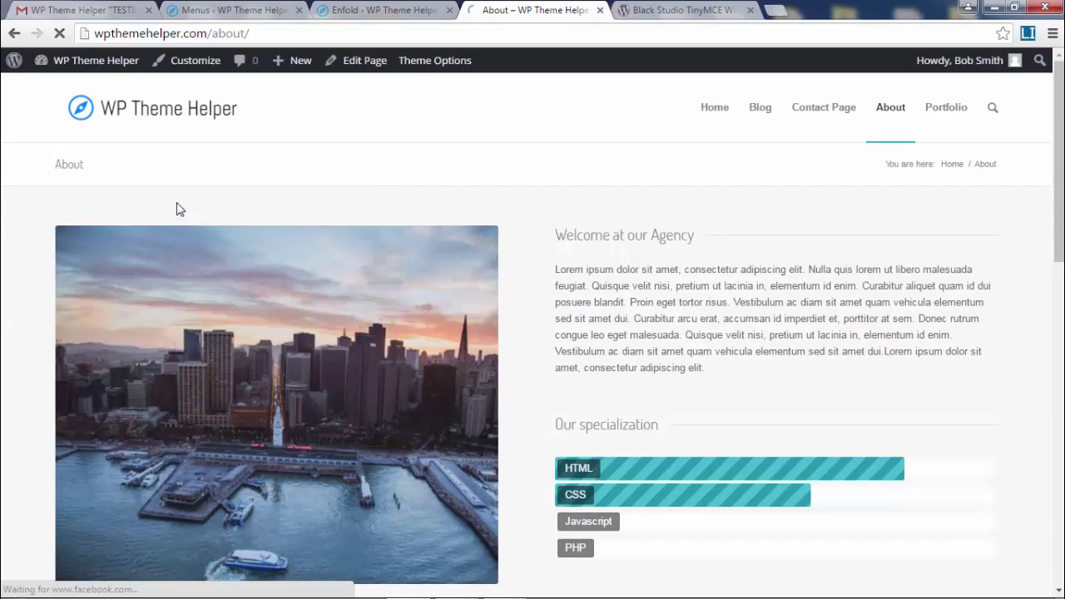
- Go back from the About page to the homepage and inspect the footer's white read-more link
scroll(889, 327, "down", 10)
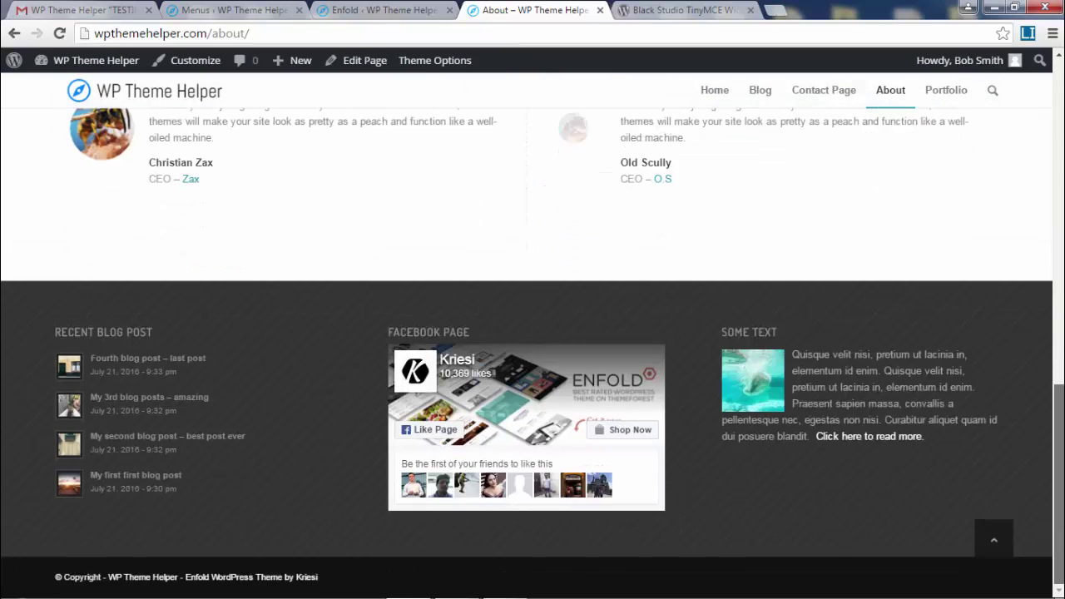
scroll(889, 327, "up", 5)
scroll(533, 333, "up", 5)
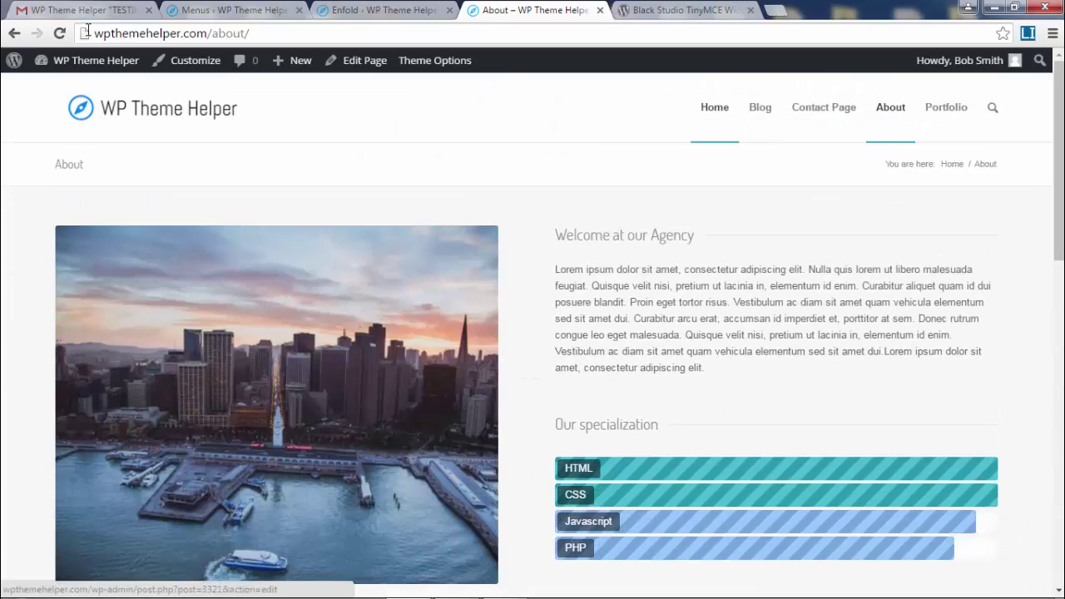
left_click(13, 35)
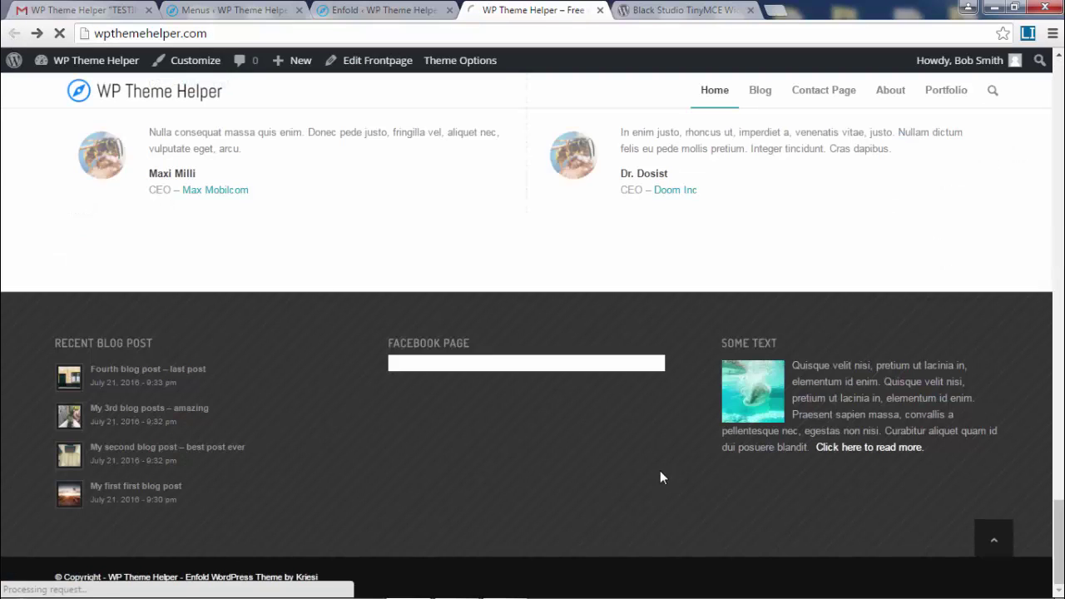
left_click_drag(807, 371, 921, 500)
left_click(279, 353)
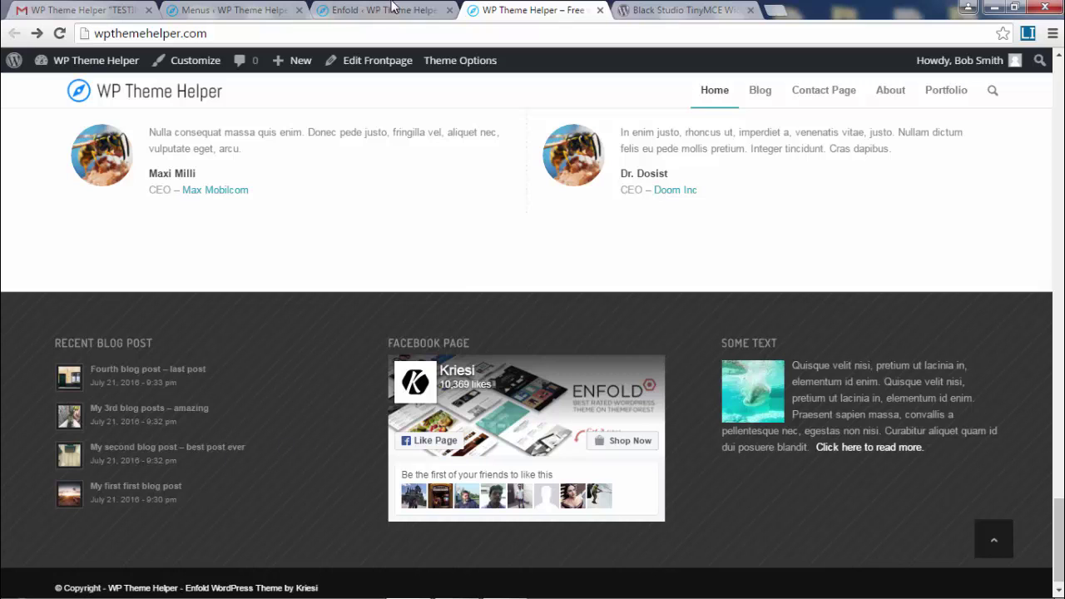
- Reopen the Enfold footer colour settings and check the footer background colour value
left_click(364, 10)
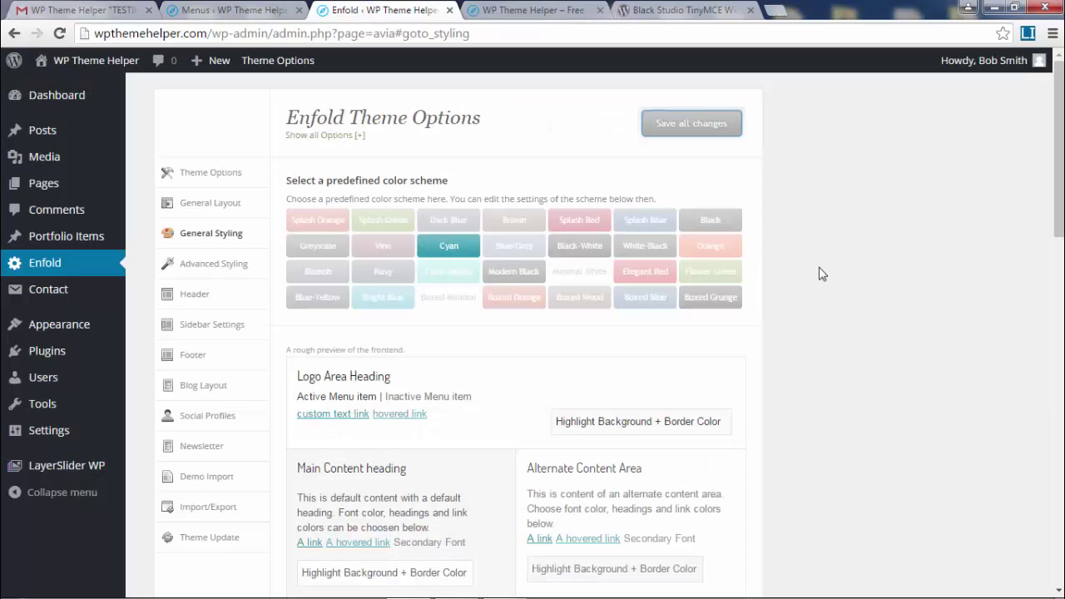
scroll(690, 285, "down", 7)
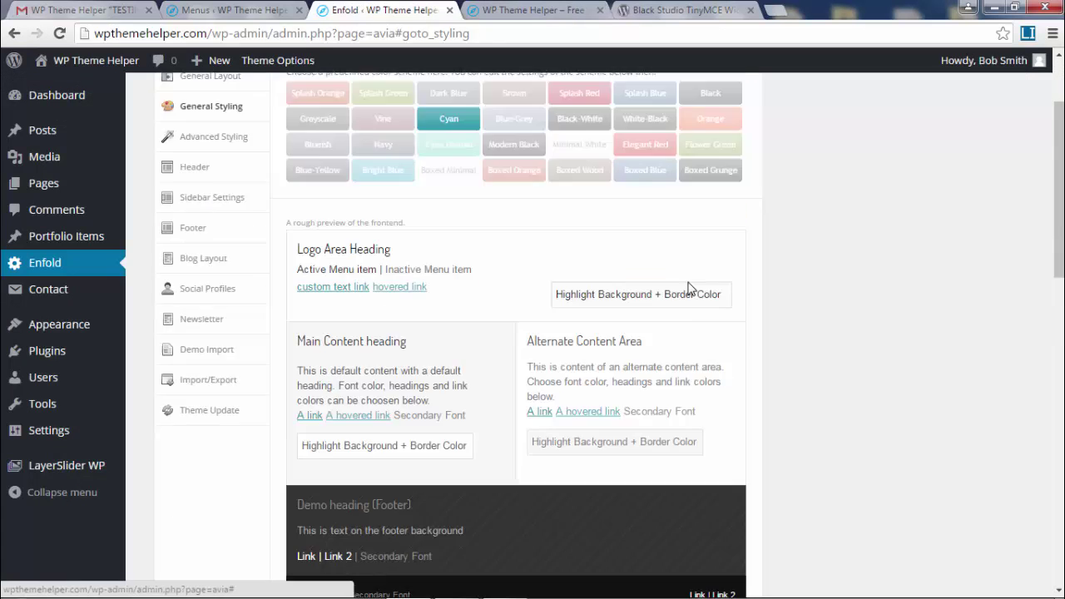
scroll(687, 323, "down", 1)
left_click(500, 175)
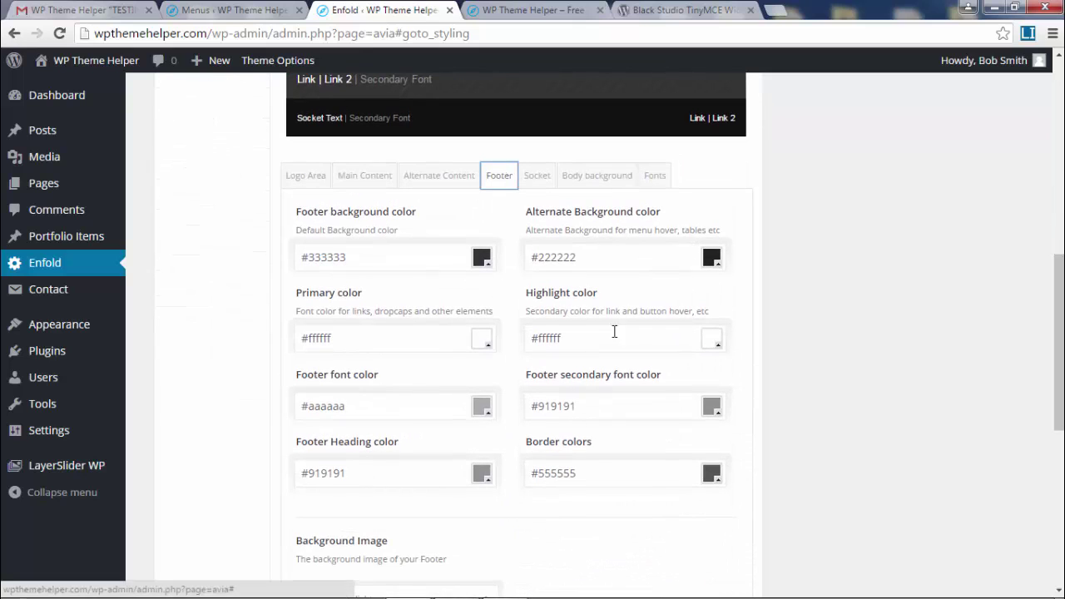
scroll(729, 369, "down", 3)
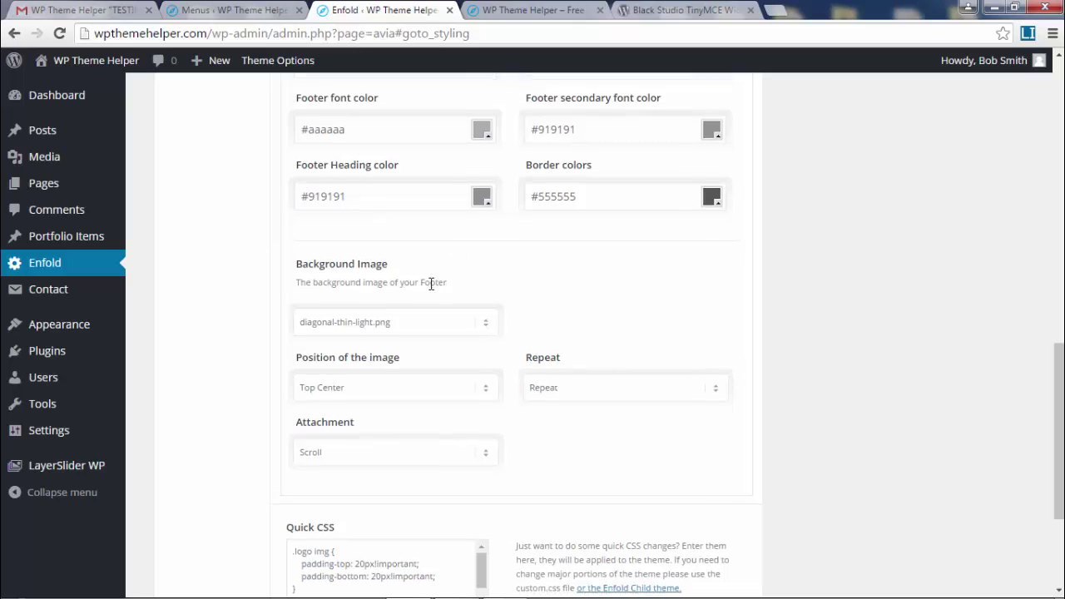
scroll(430, 283, "down", 1)
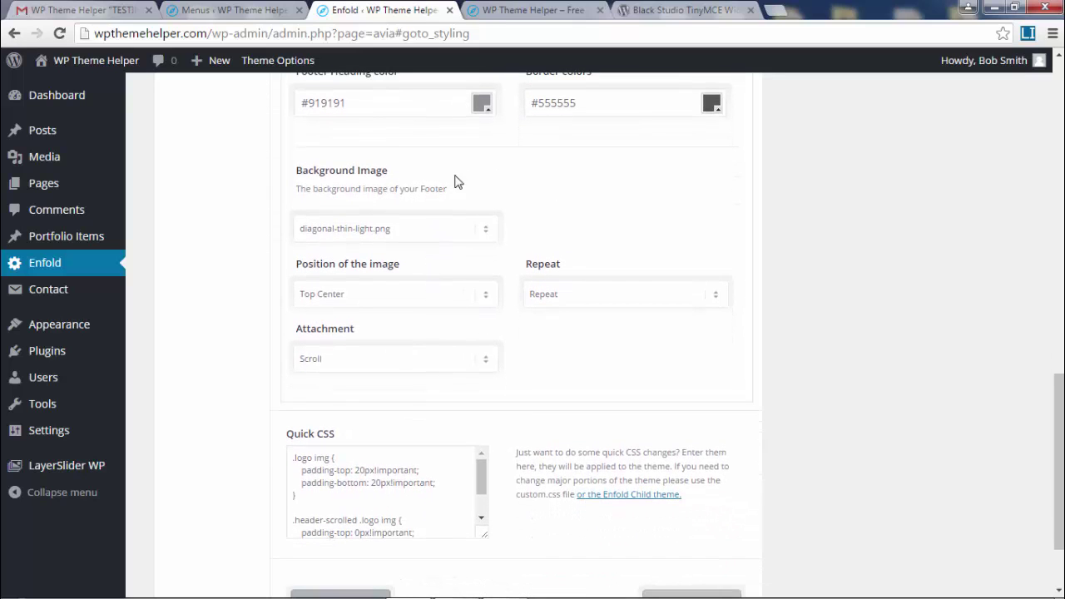
scroll(427, 275, "up", 1)
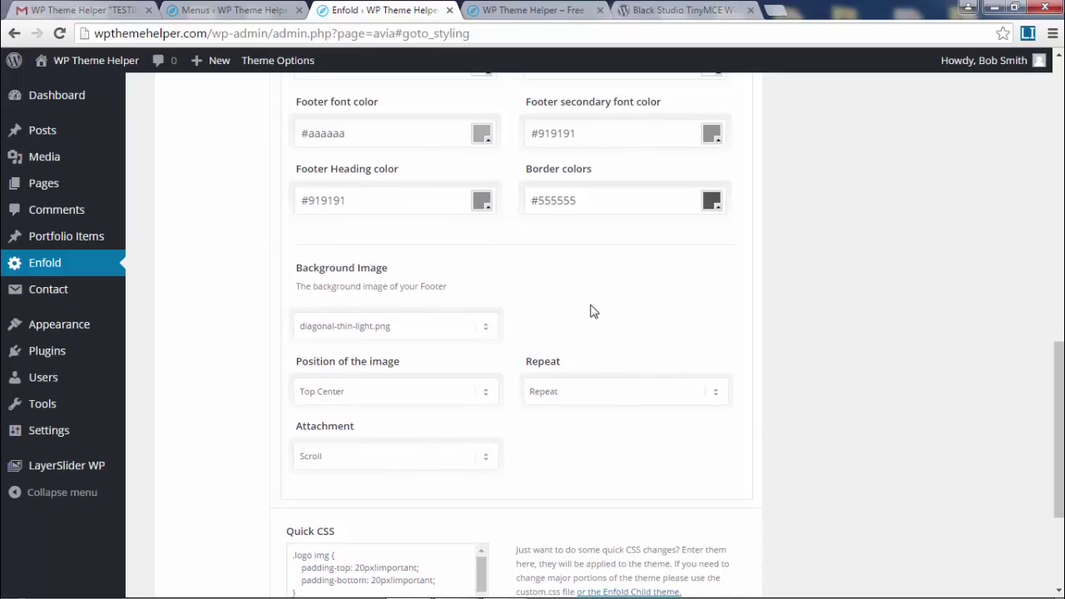
scroll(602, 345, "up", 2)
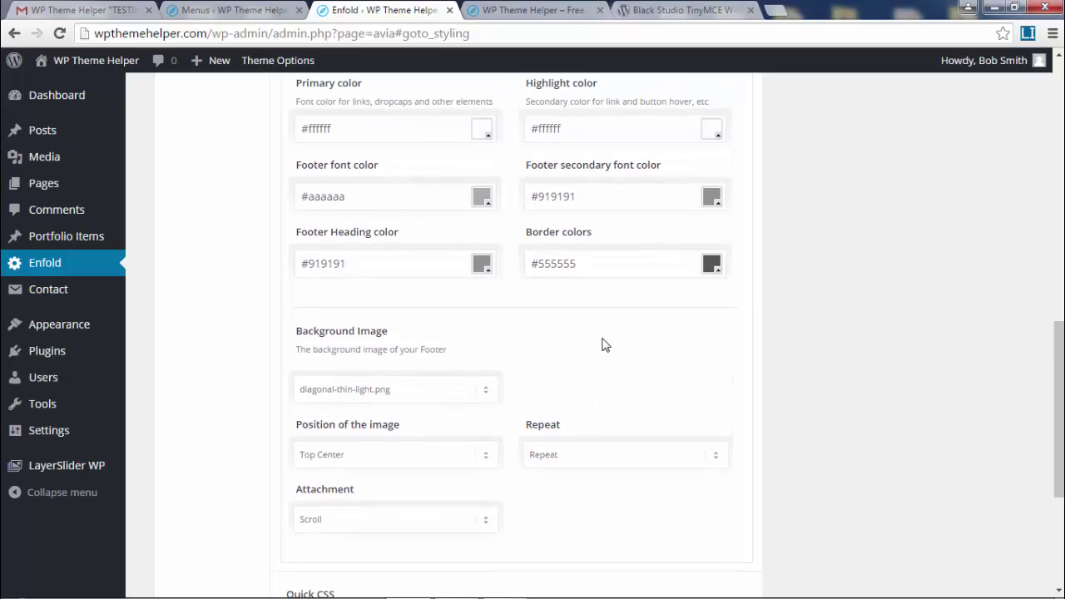
scroll(604, 341, "up", 3)
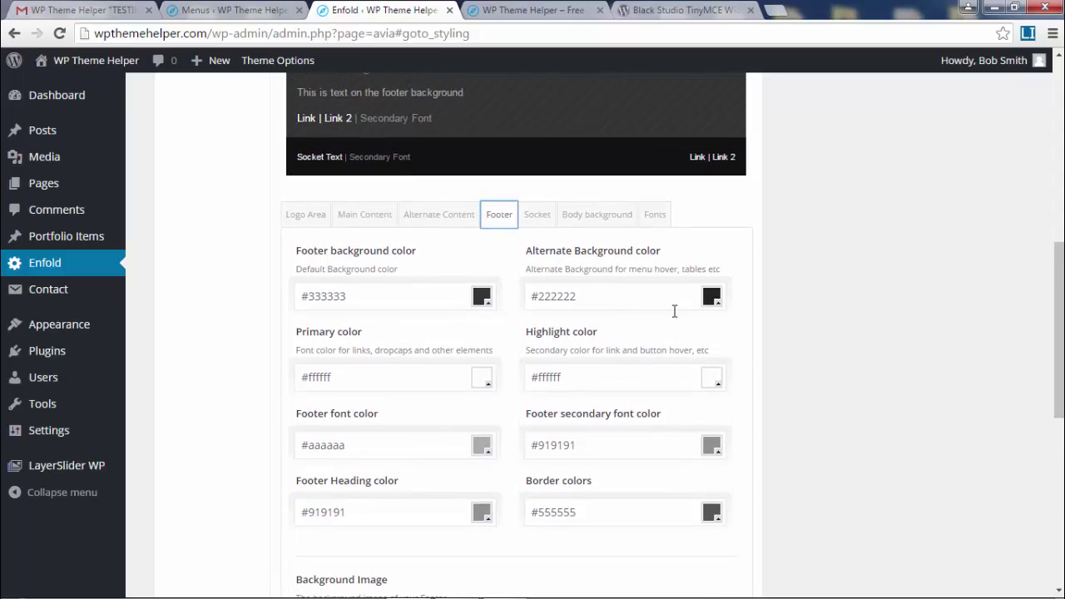
scroll(690, 315, "down", 1)
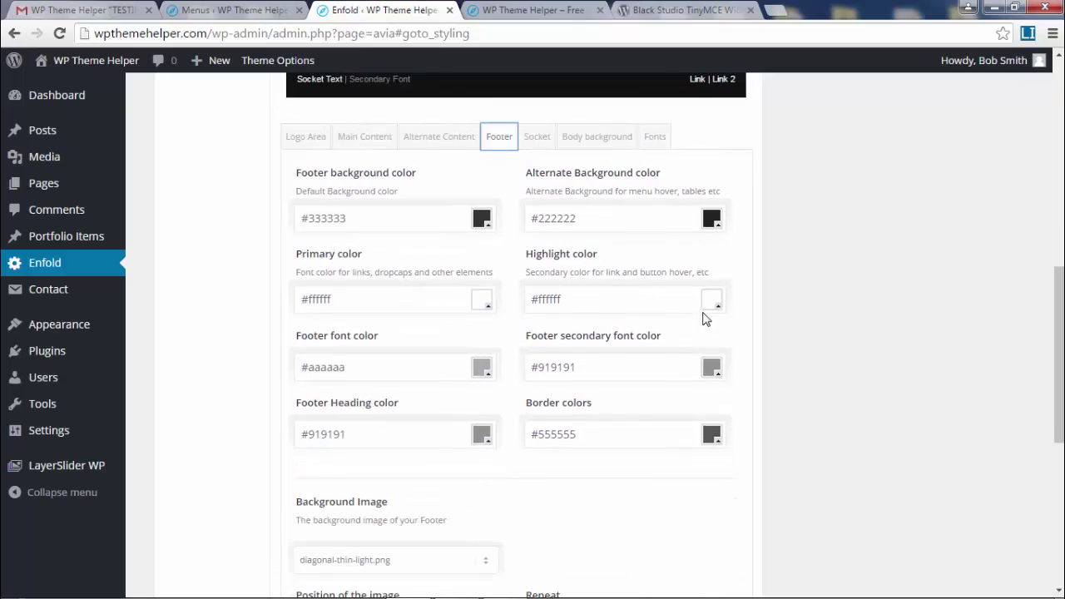
left_click(482, 219)
left_click(799, 252)
- Set the footer Background Image to 'No Background Image' and save all changes
scroll(799, 252, "down", 3)
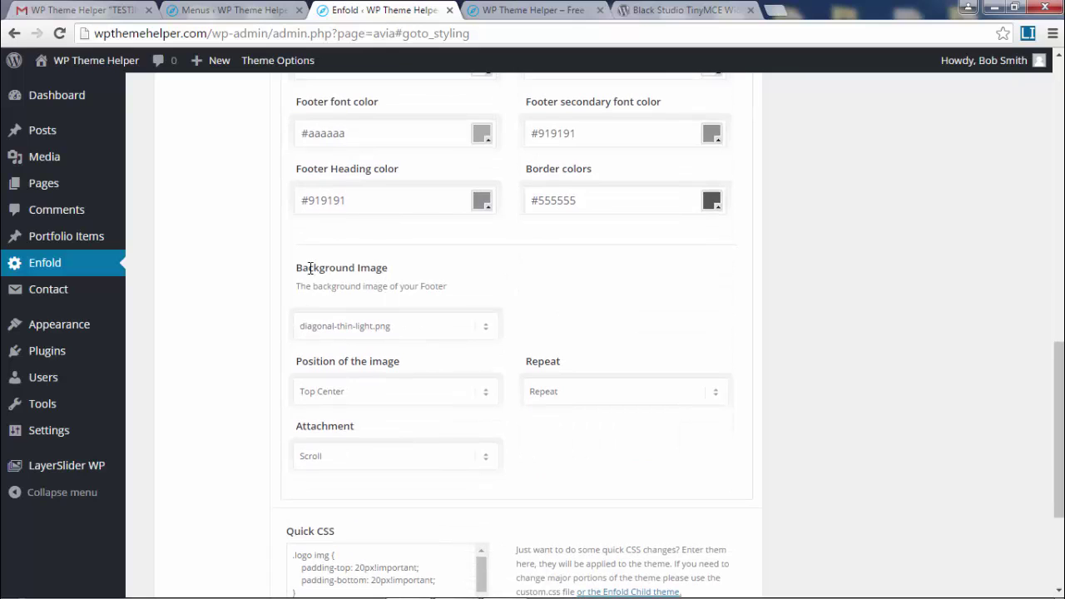
left_click(466, 331)
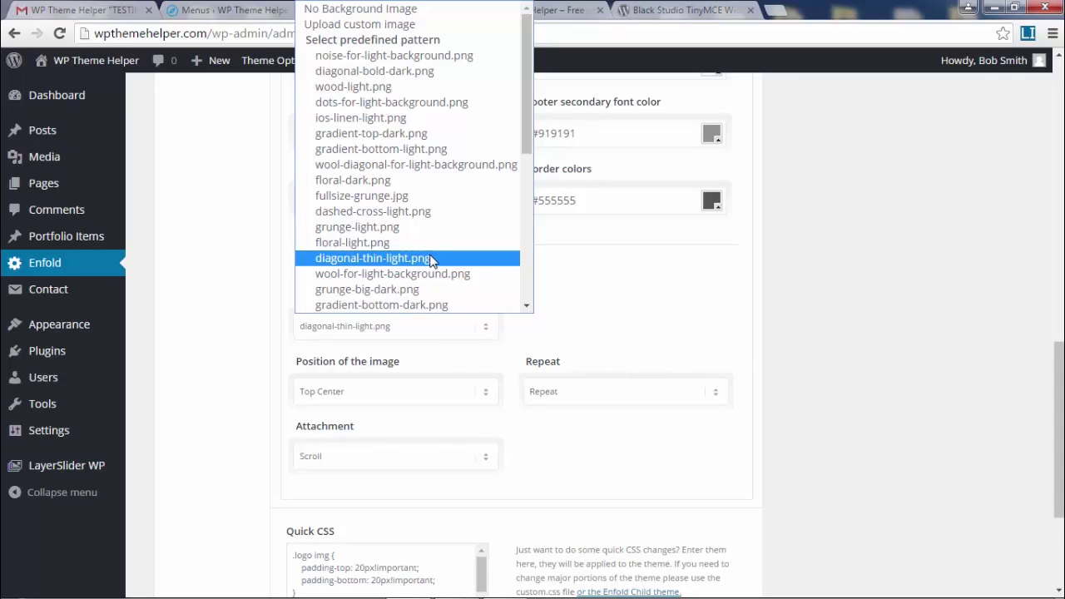
left_click(363, 13)
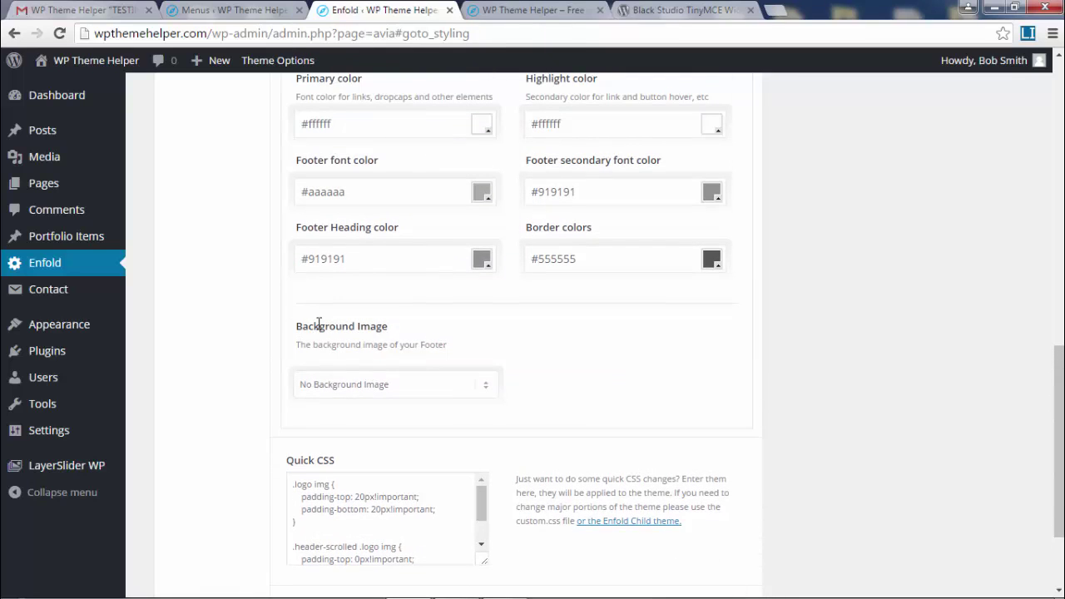
left_click_drag(350, 329, 435, 340)
left_click(338, 399)
left_click_drag(1063, 377, 1062, 425)
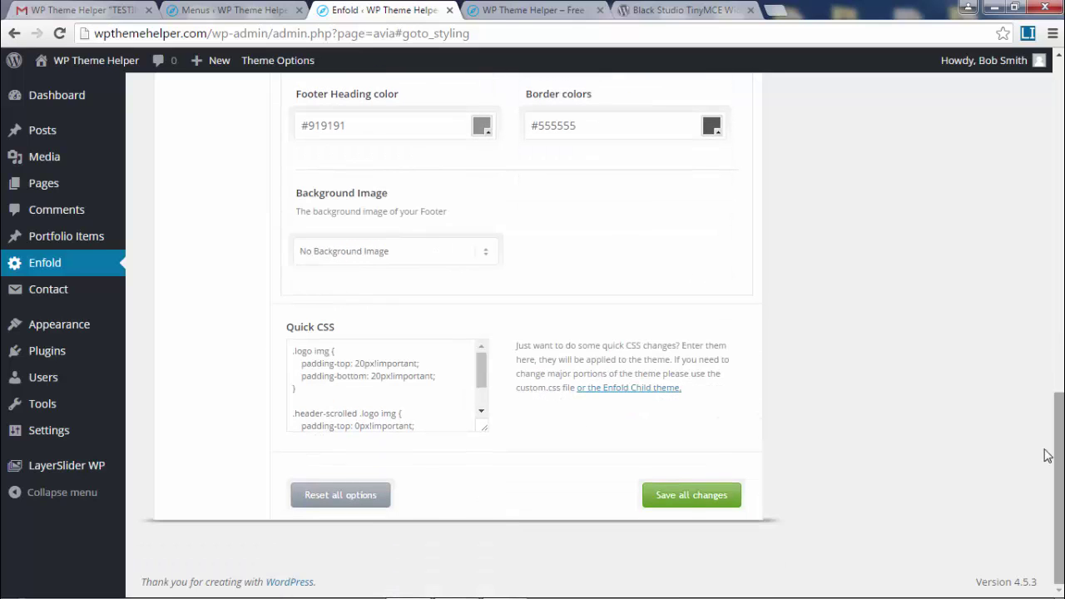
left_click_drag(1062, 499, 1063, 583)
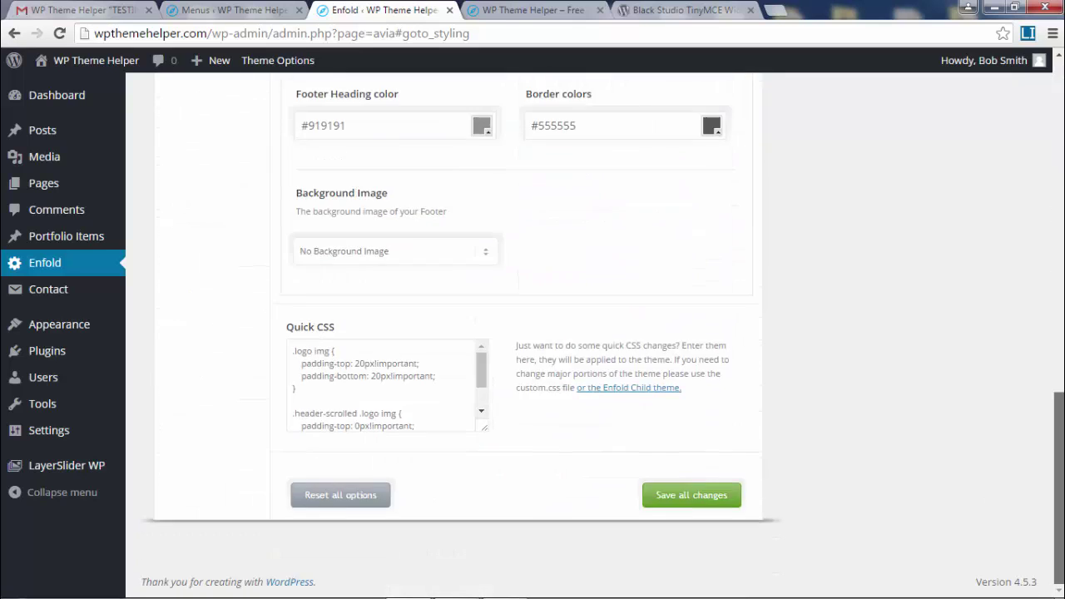
left_click(684, 501)
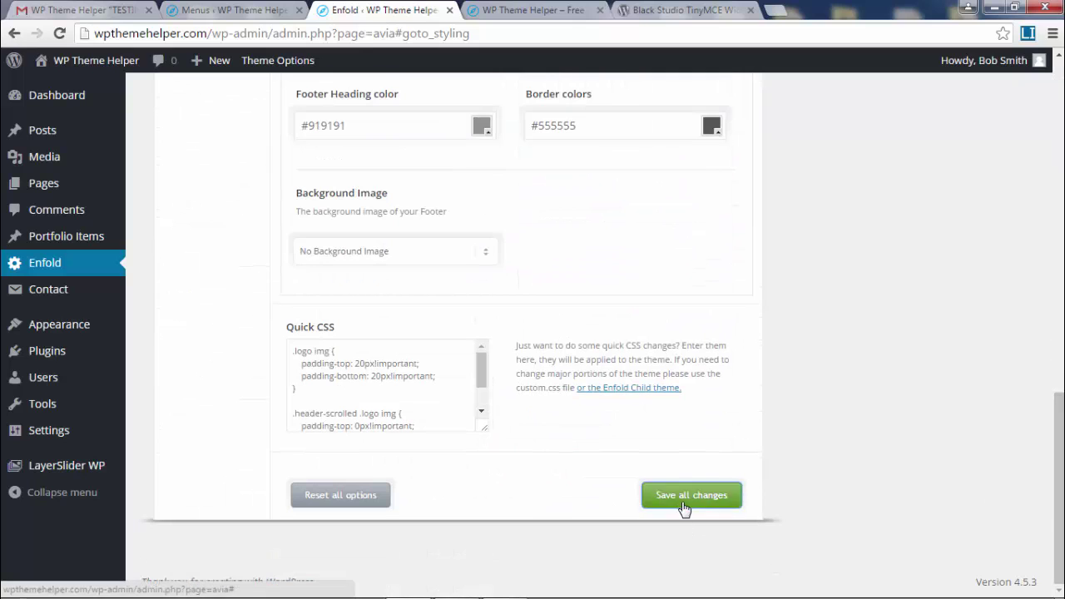
- Reload the live site with F5 to preview the plain dark footer
left_click(467, 11)
key("F5")
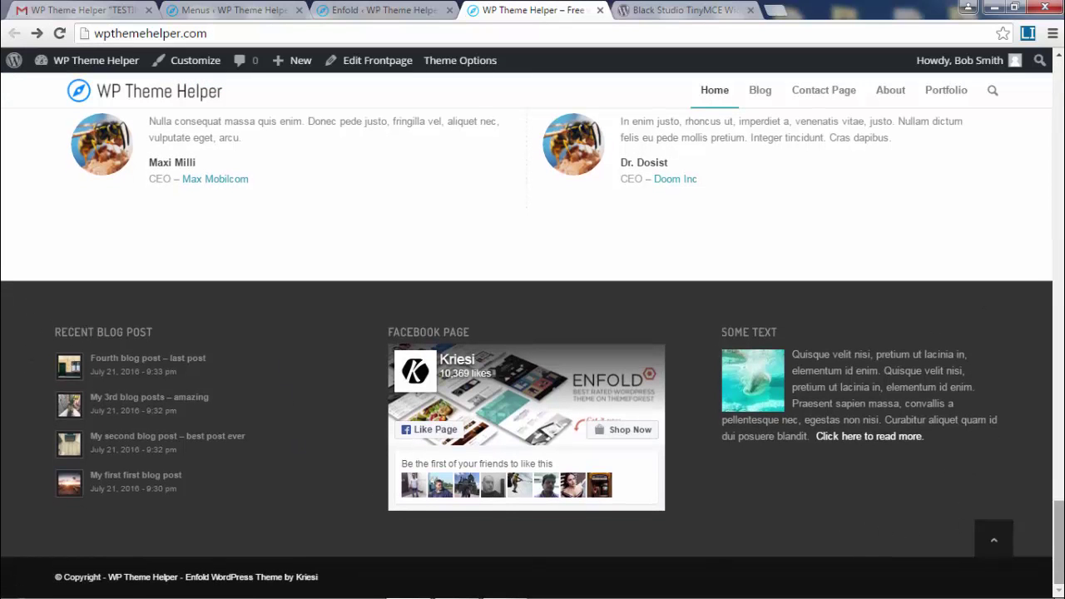
scroll(541, 425, "up", 2)
scroll(333, 374, "down", 2)
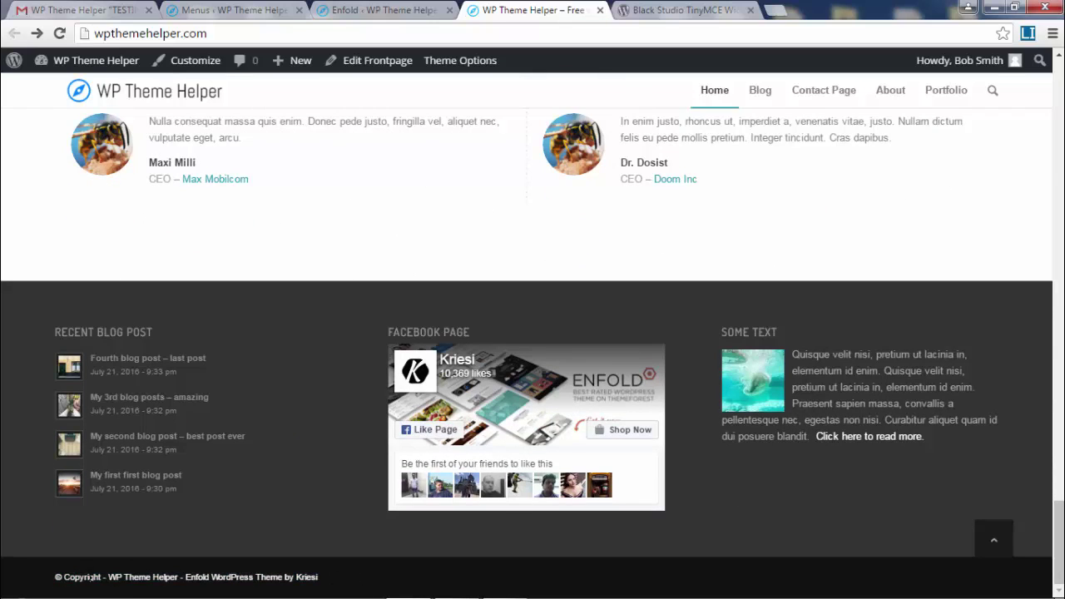
- Go to Enfold's Footer options page in the theme settings
left_click(395, 8)
scroll(200, 275, "up", 15)
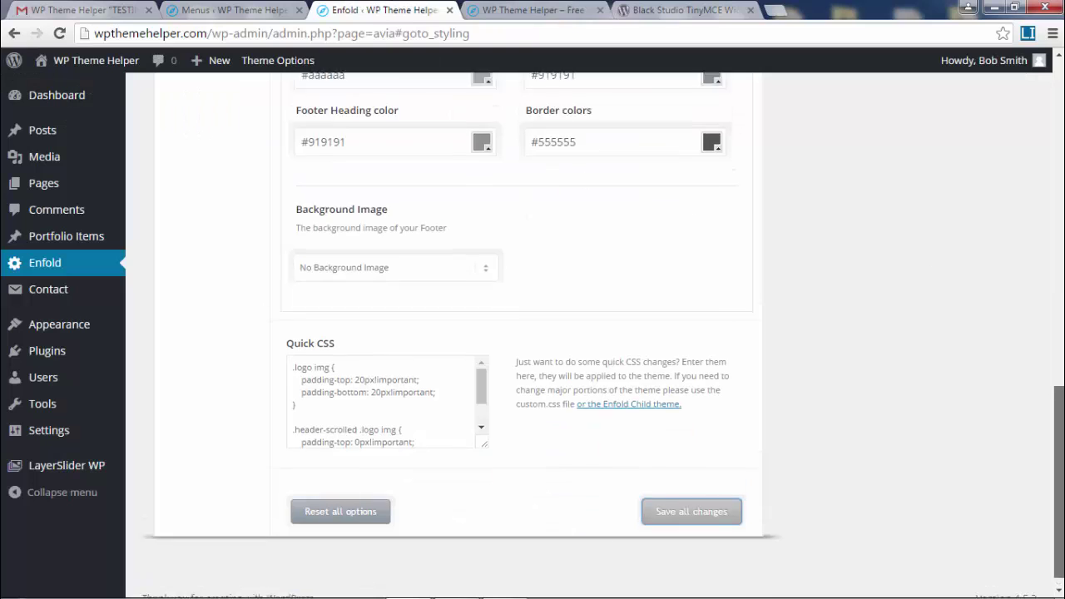
left_click(195, 356)
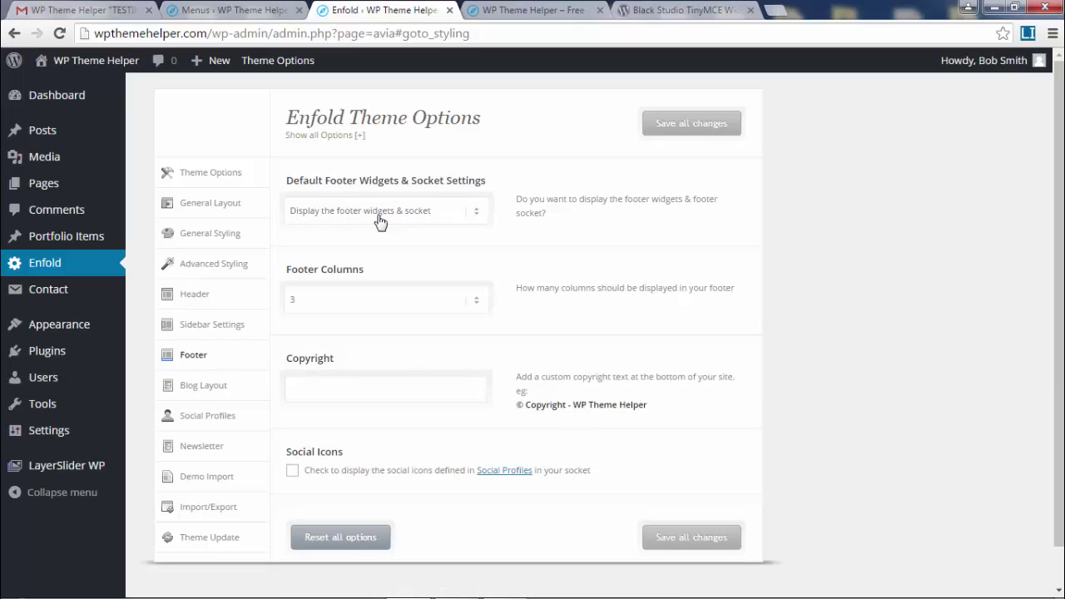
left_click(426, 215)
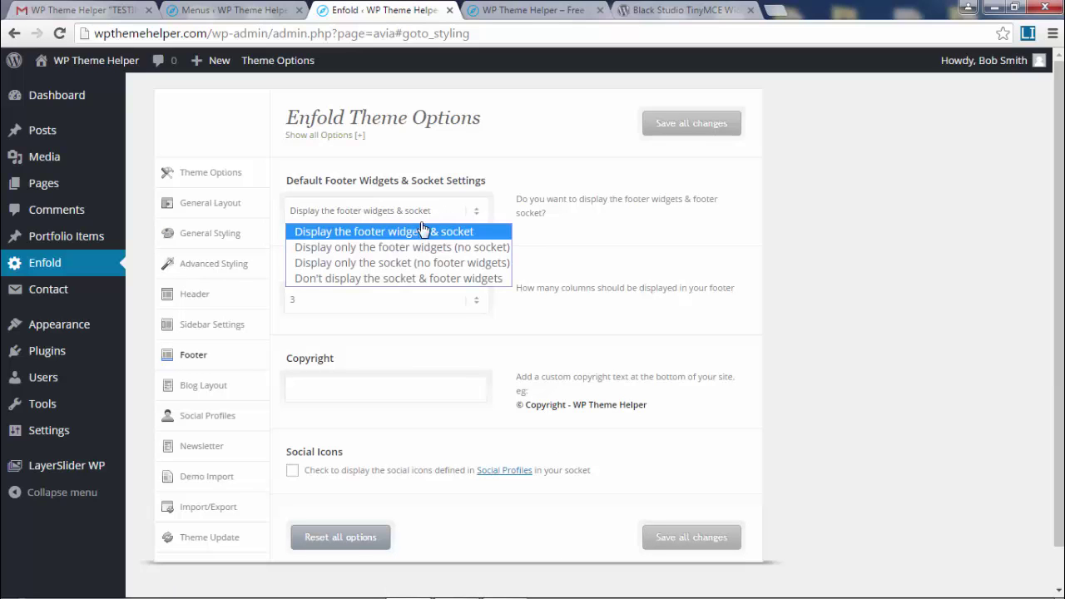
left_click(565, 8)
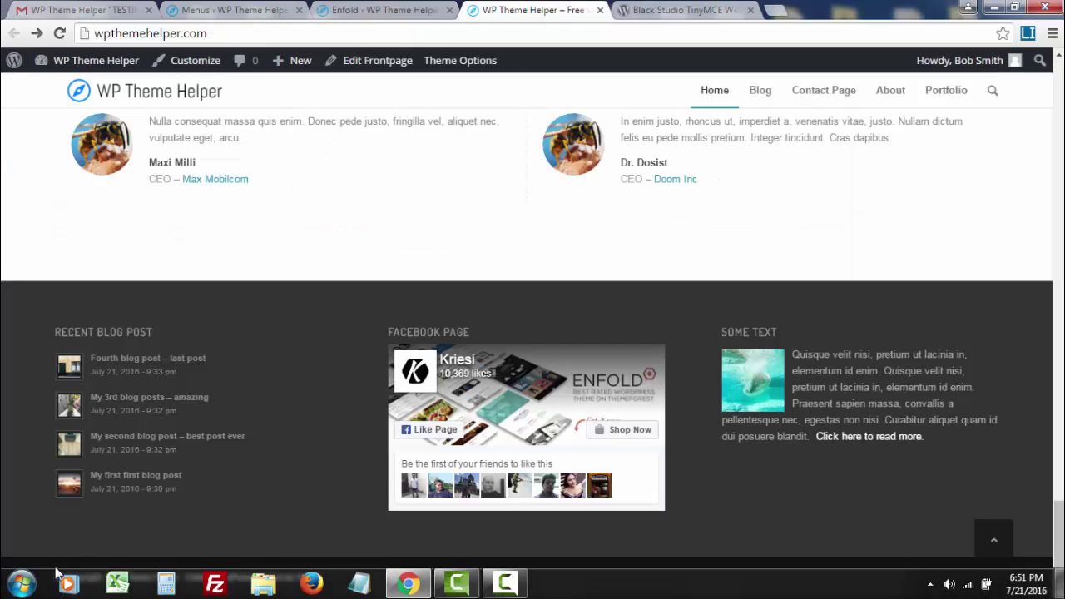
left_click(387, 10)
left_click(400, 215)
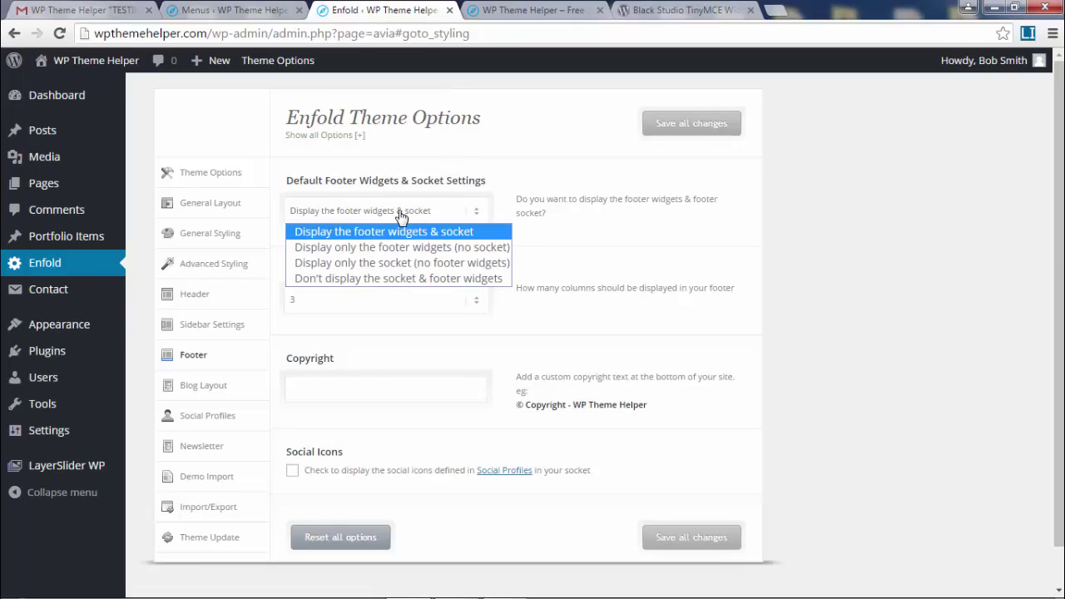
left_click(398, 249)
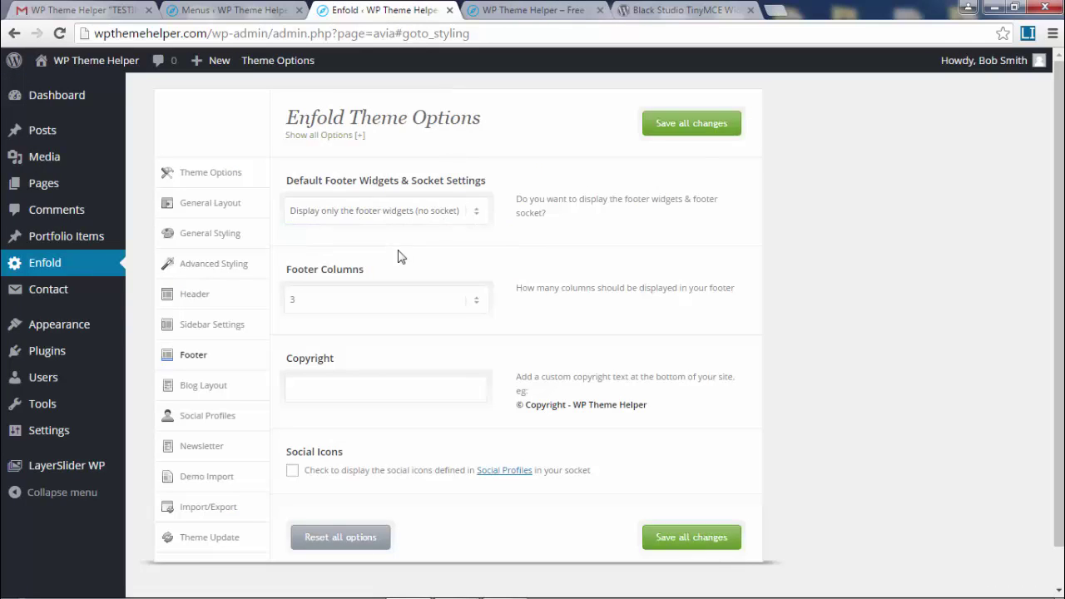
left_click(674, 127)
left_click(508, 10)
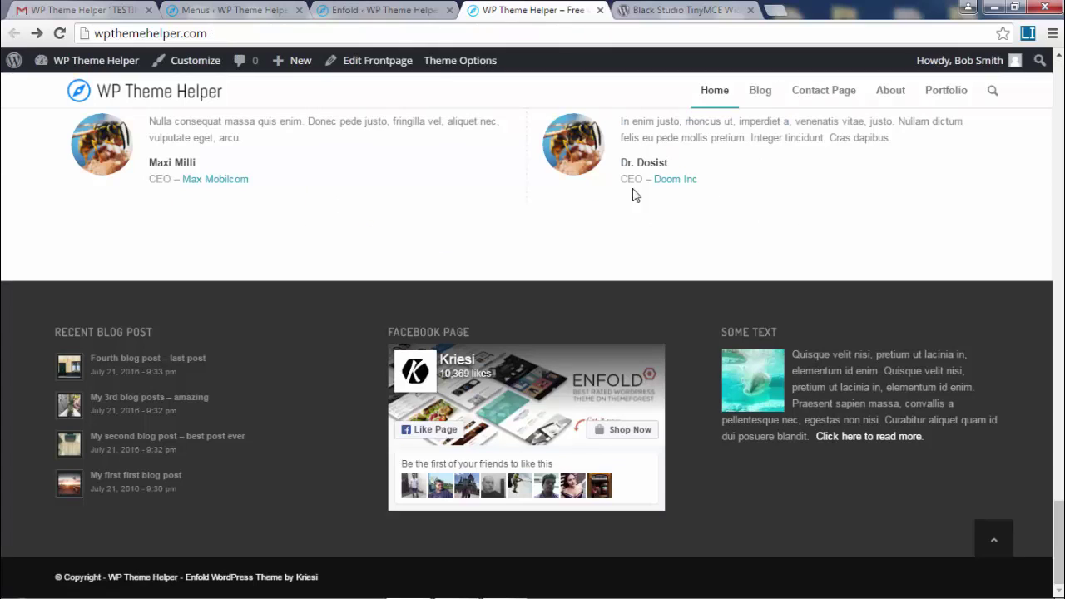
left_click(60, 33)
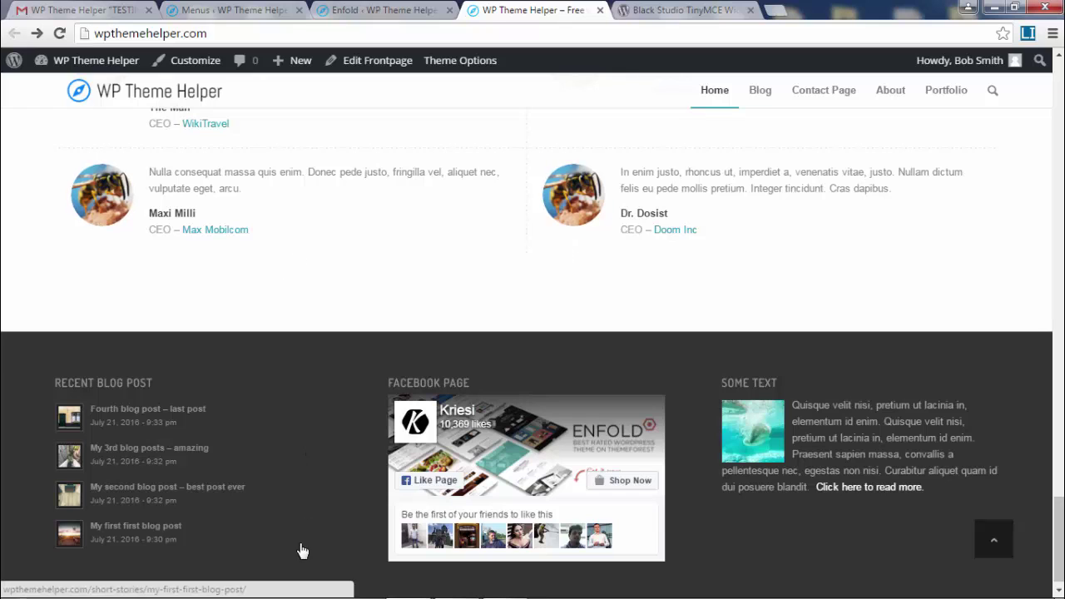
left_click(391, 9)
left_click(396, 226)
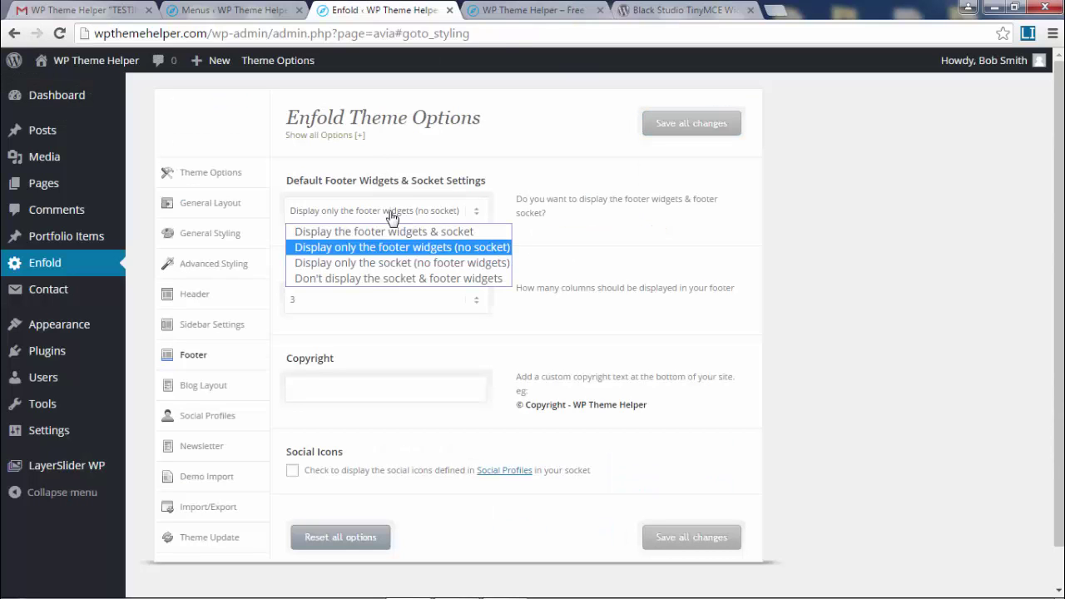
left_click(394, 233)
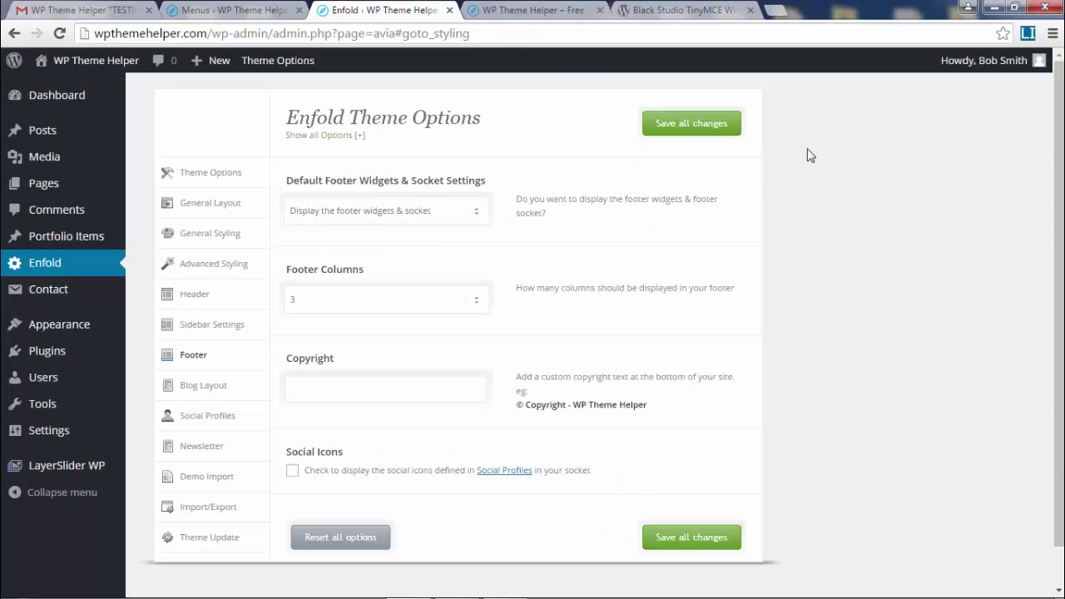
left_click(661, 129)
left_click(322, 394)
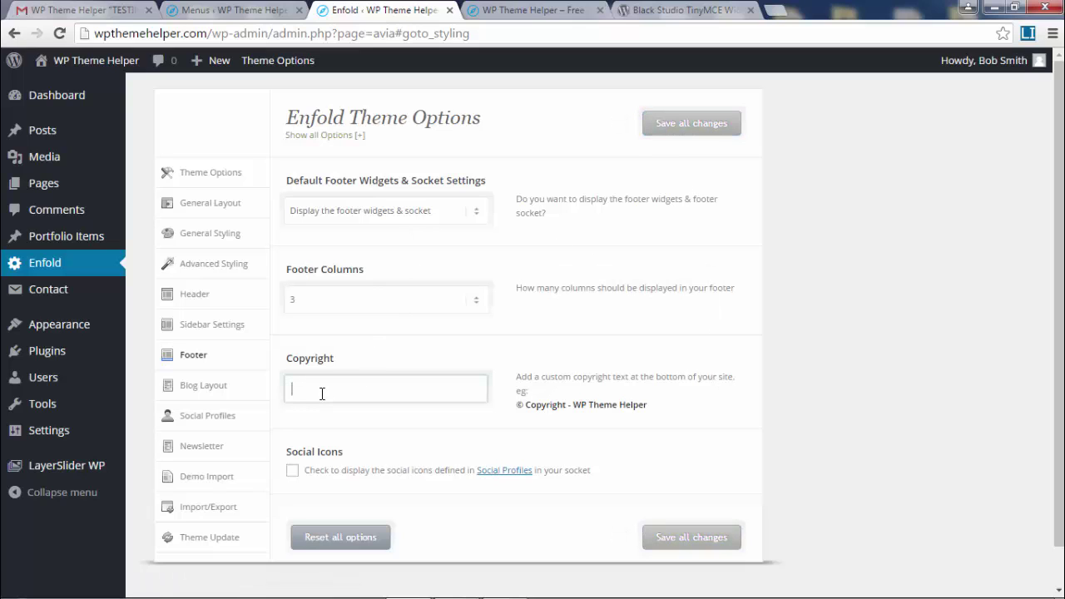
- Save 'Your Name ©' as the footer copyright text, then refresh the live site to confirm it
type("Your Name")
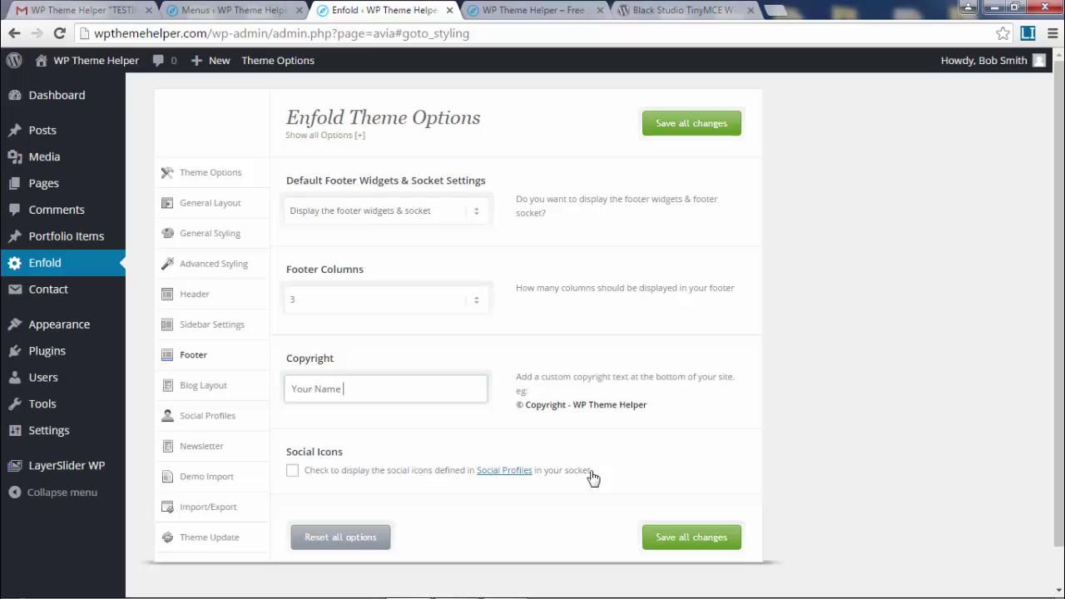
left_click(524, 407)
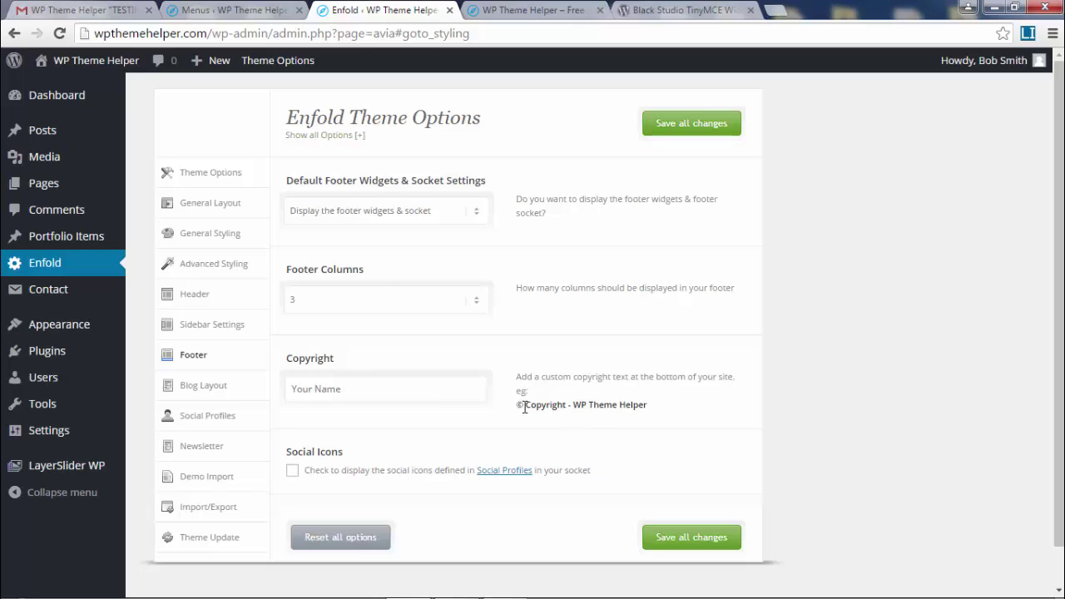
left_click(392, 386)
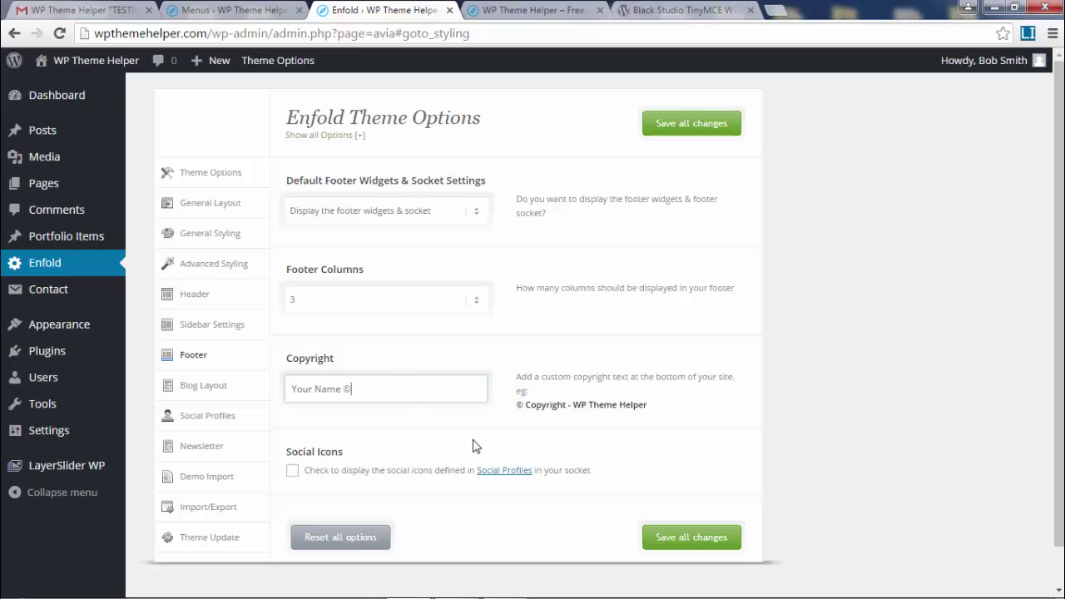
left_click(696, 538)
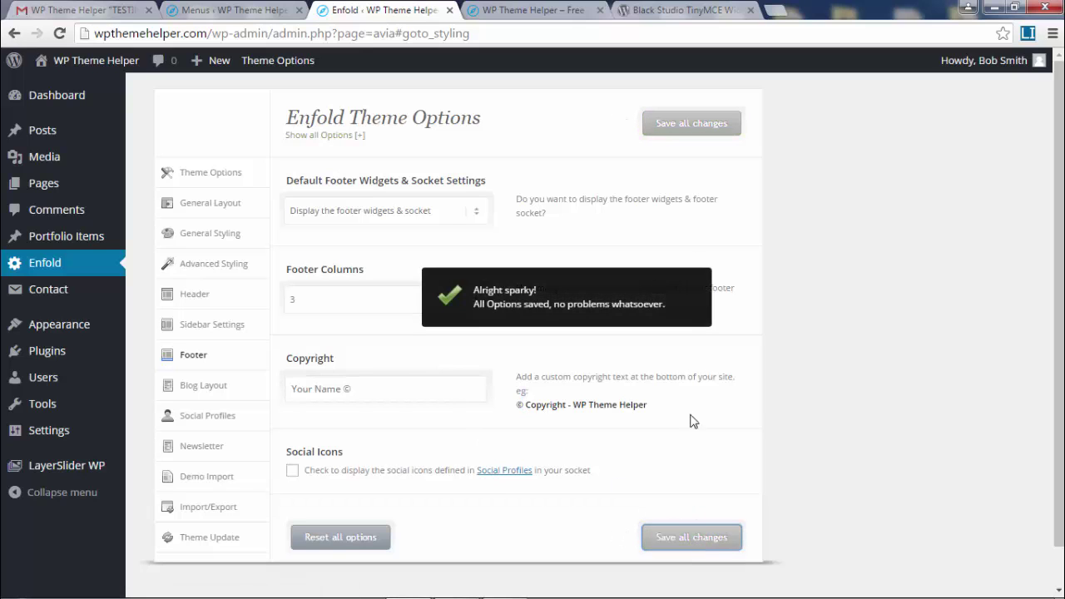
left_click(554, 9)
key("F5")
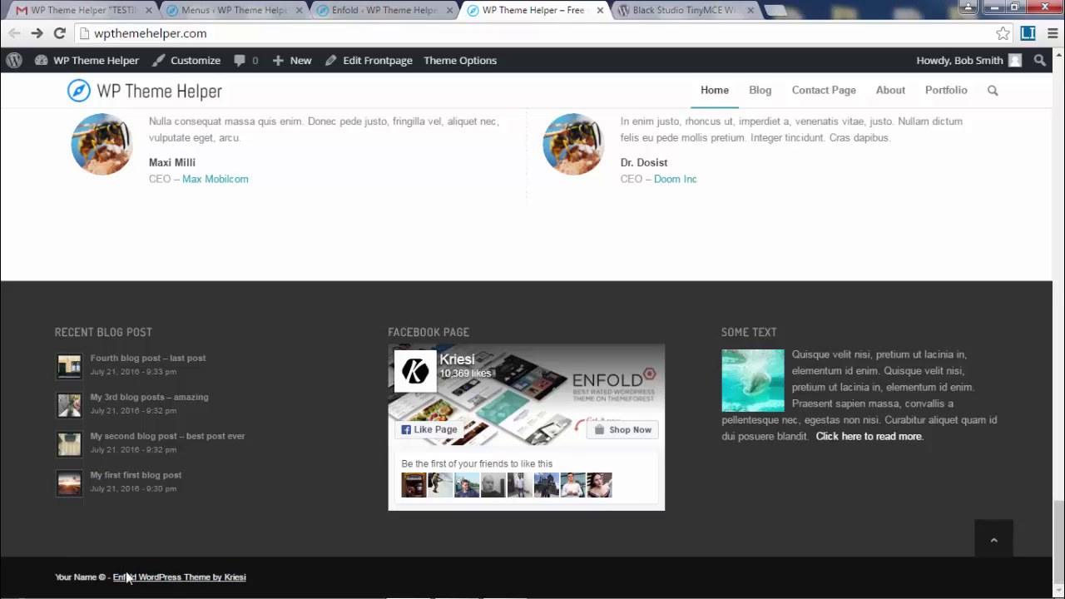
left_click_drag(53, 576, 249, 583)
left_click(254, 588)
left_click_drag(58, 582, 265, 581)
left_click(243, 587)
left_click_drag(51, 578, 250, 580)
left_click(277, 585)
left_click(49, 582)
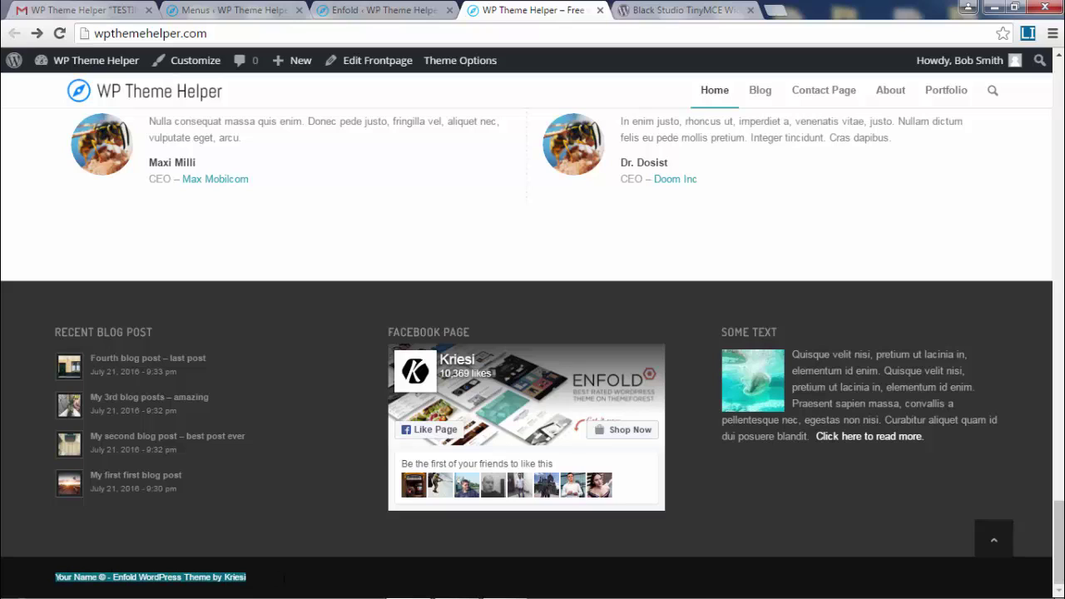
left_click(287, 587)
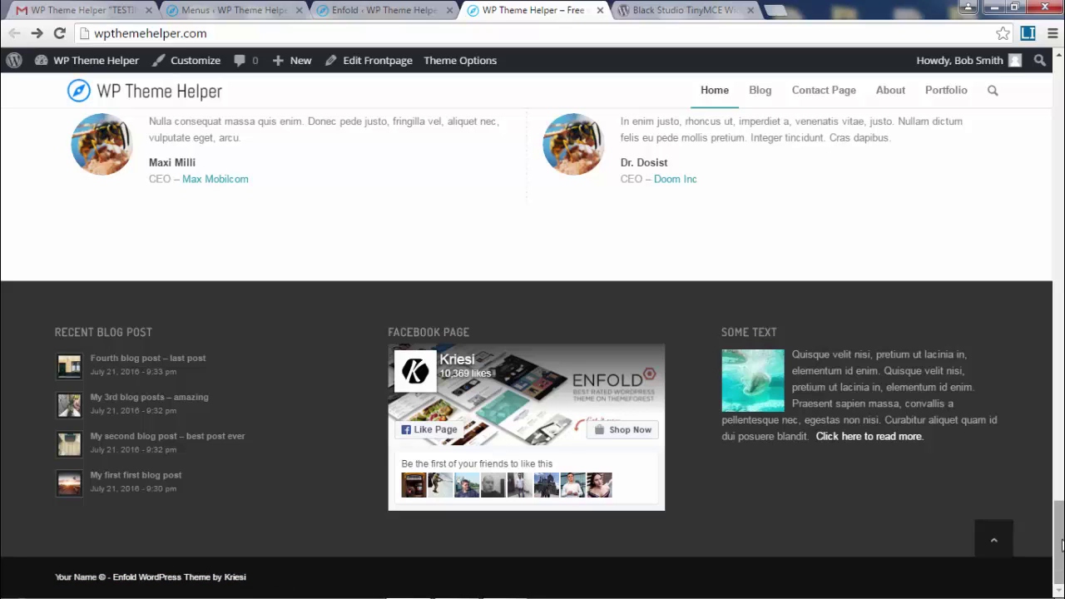